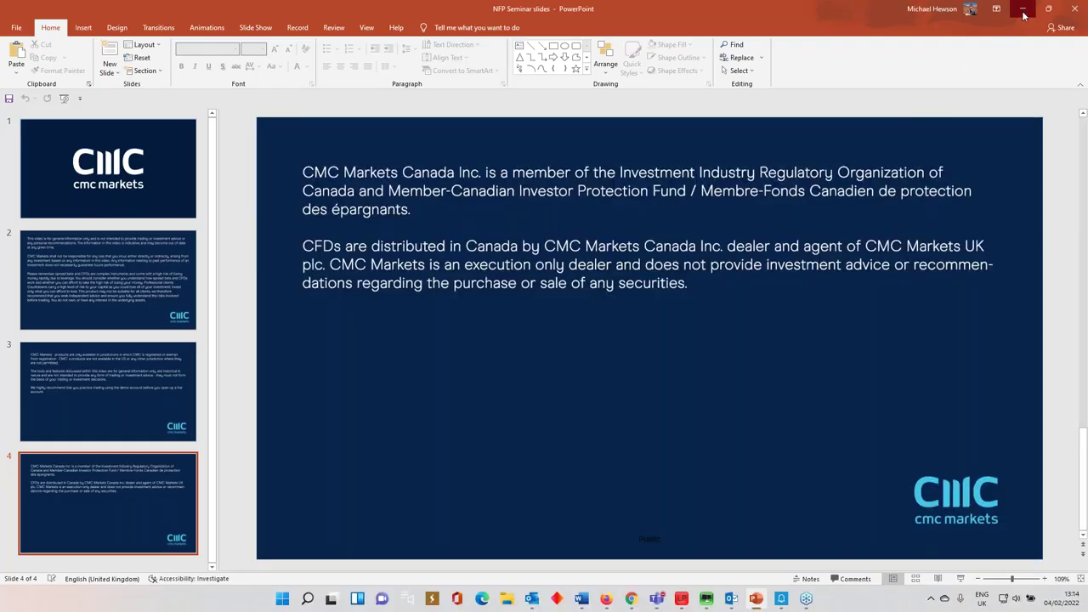
Step: Switch from the slides to the CMC Markets platform, review this week's releases in the Market Calendar, and close it
click(1023, 10)
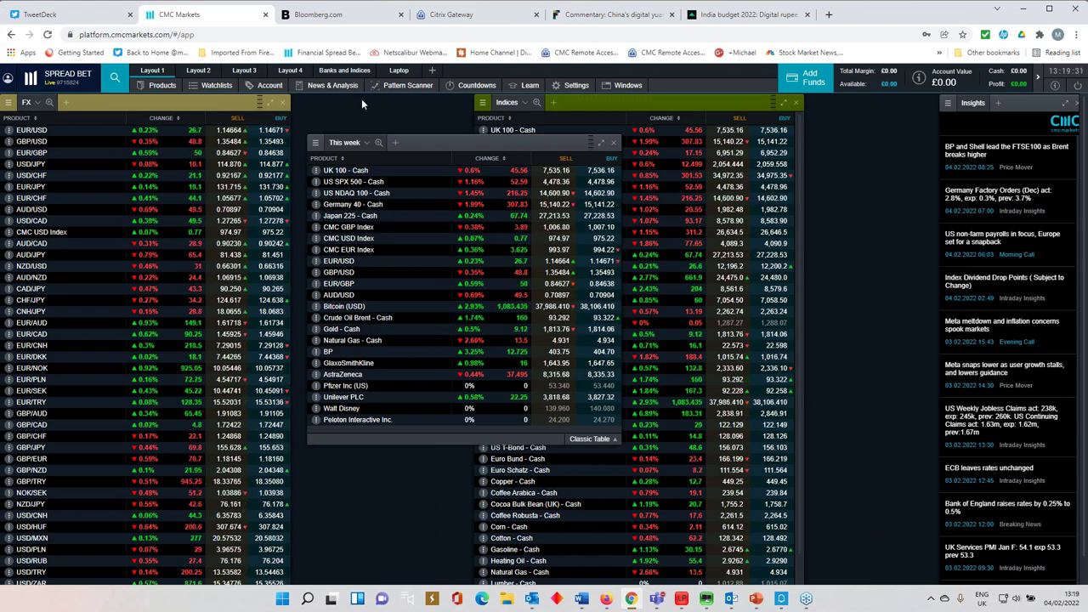
click(327, 90)
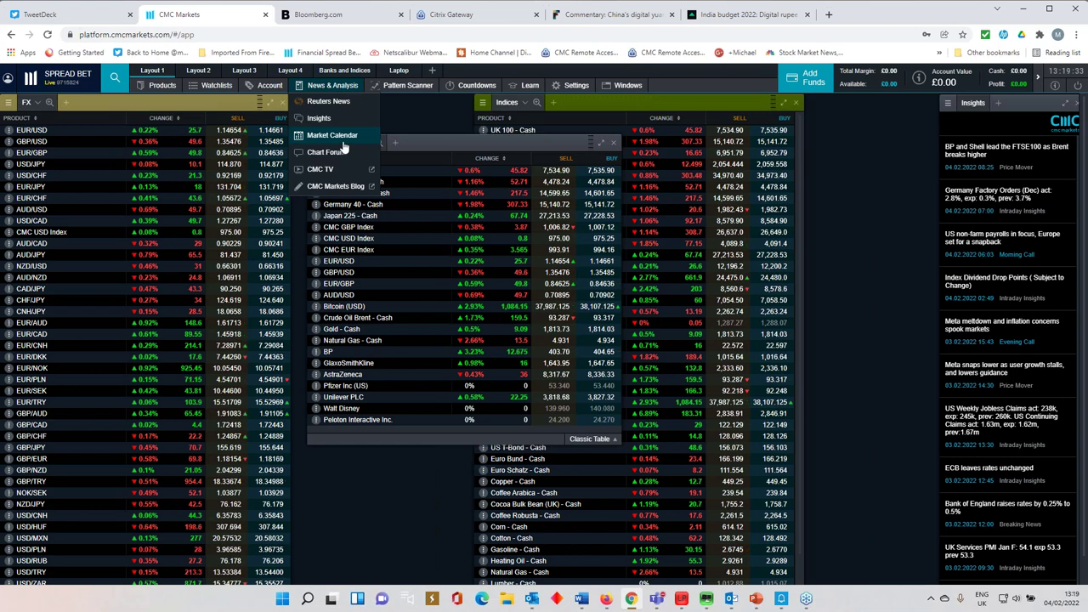
click(330, 135)
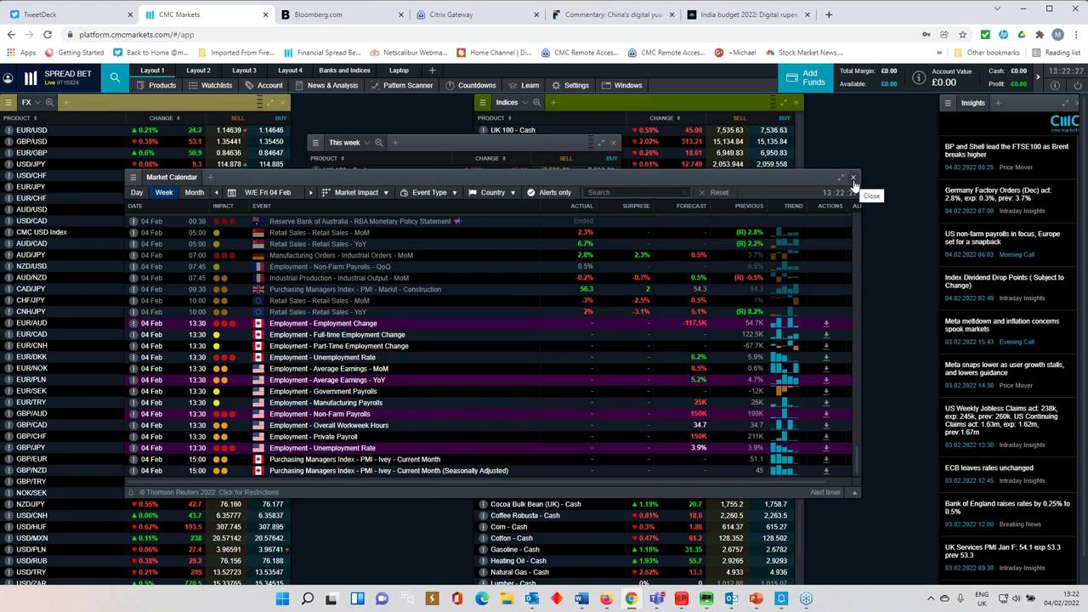
click(853, 179)
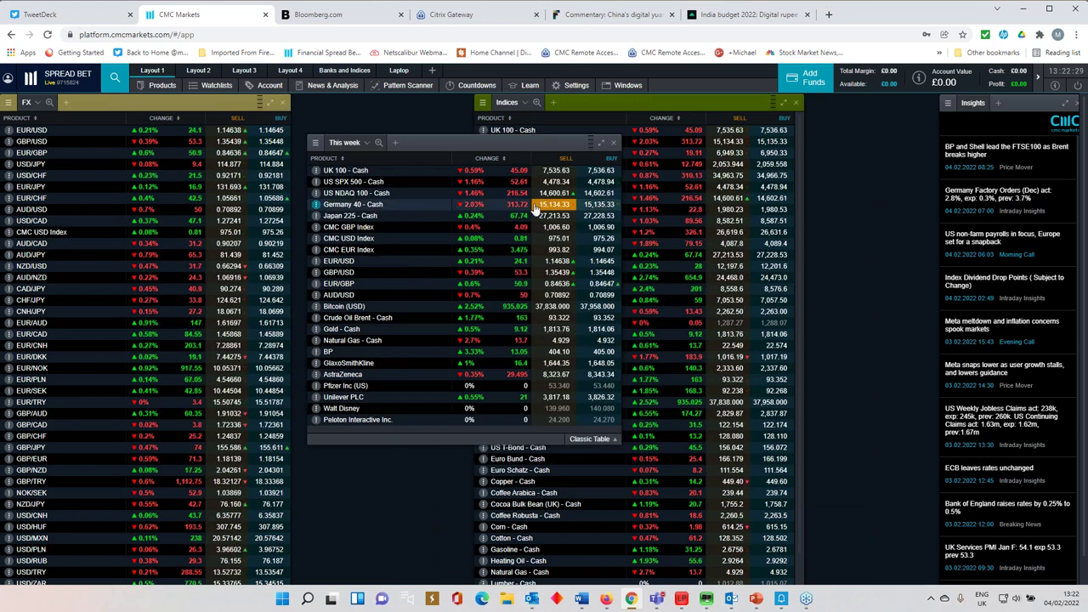
Step: Reposition the This week watchlist, open its EUR/USD chart, and maximise the chart over the layout
drag(491, 144, 473, 147)
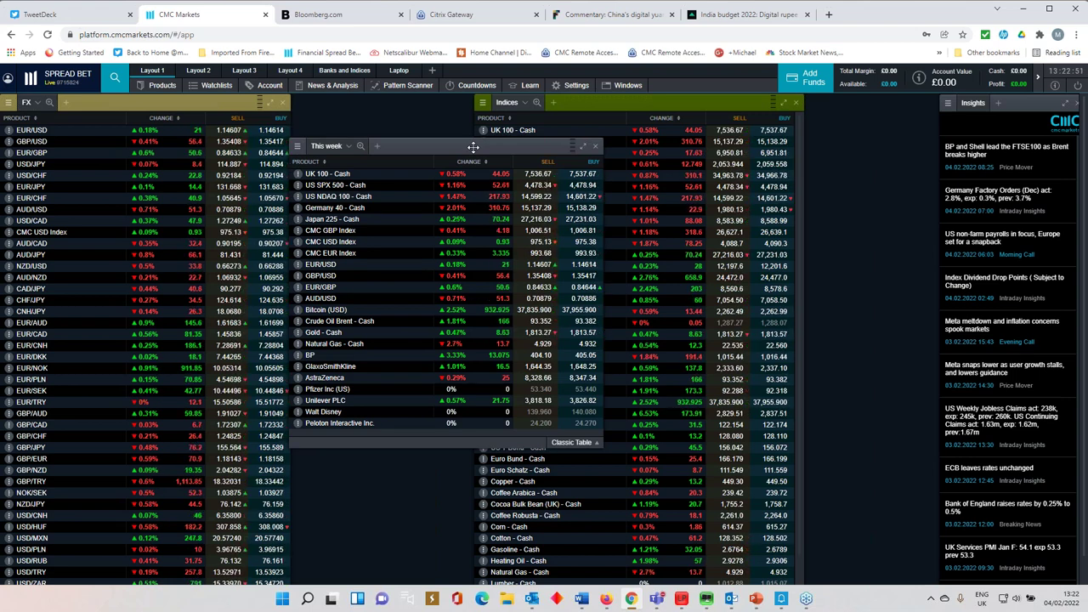
click(326, 270)
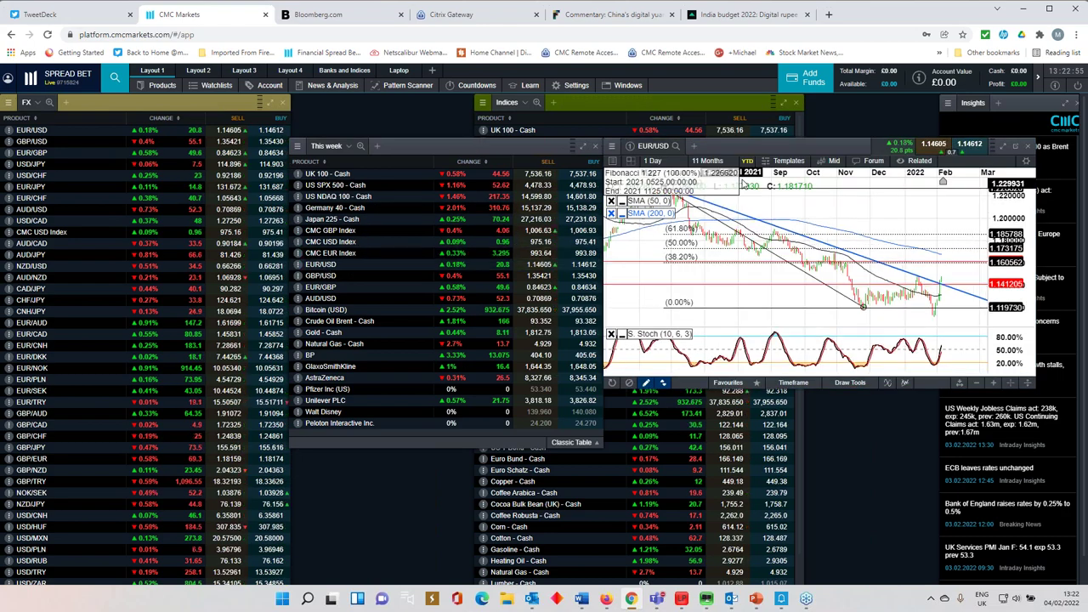
drag(999, 161, 552, 274)
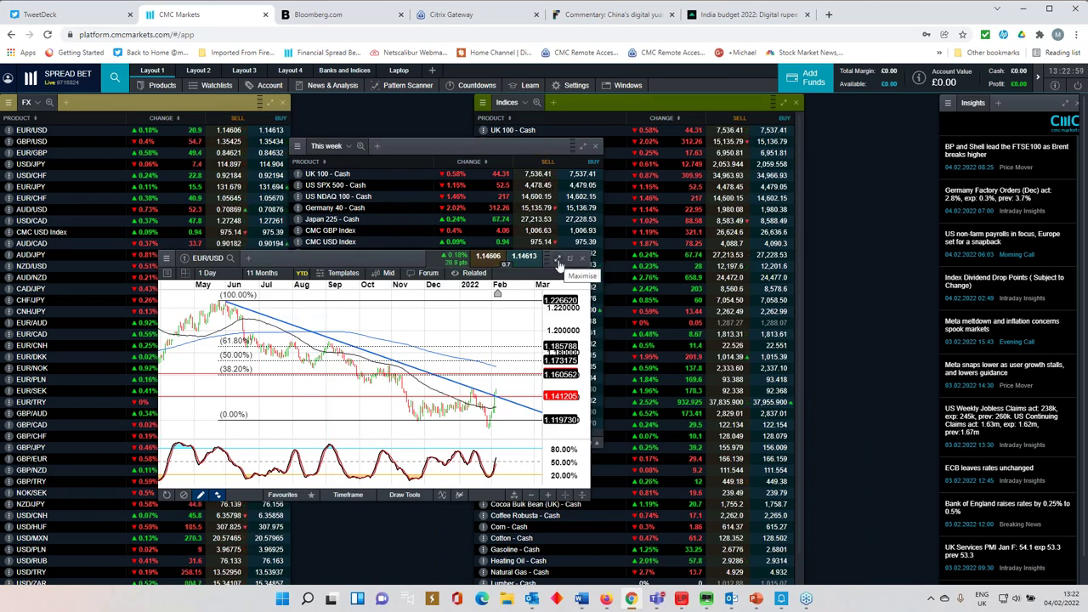
click(559, 263)
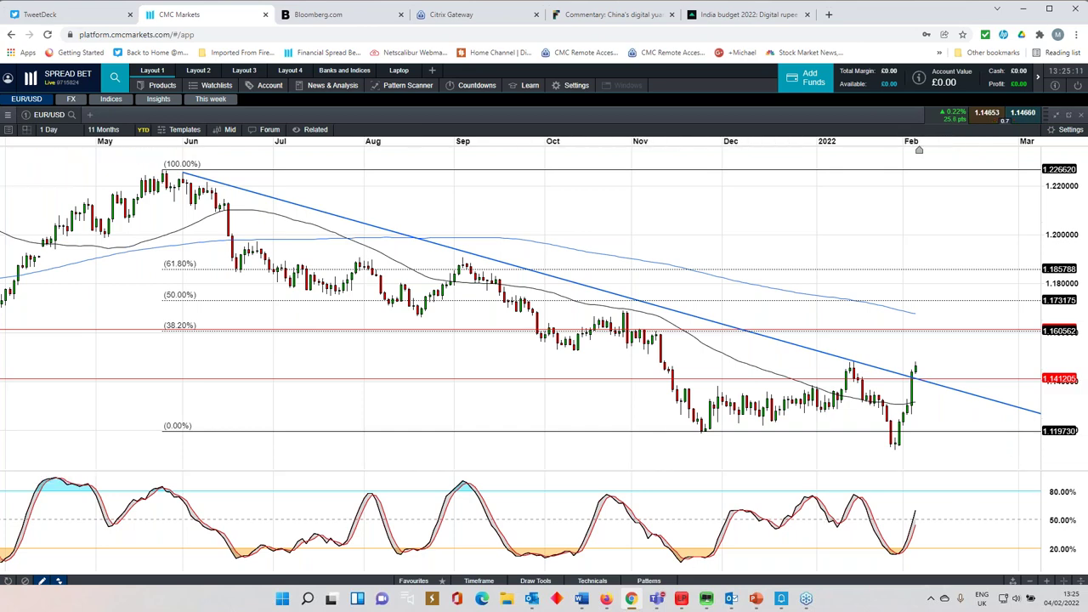
Step: Switch to the Bloomberg terminal and examine the German 2-year bond yield over five years and the Italy–Germany 10-year spread
click(705, 598)
drag(605, 97, 478, 95)
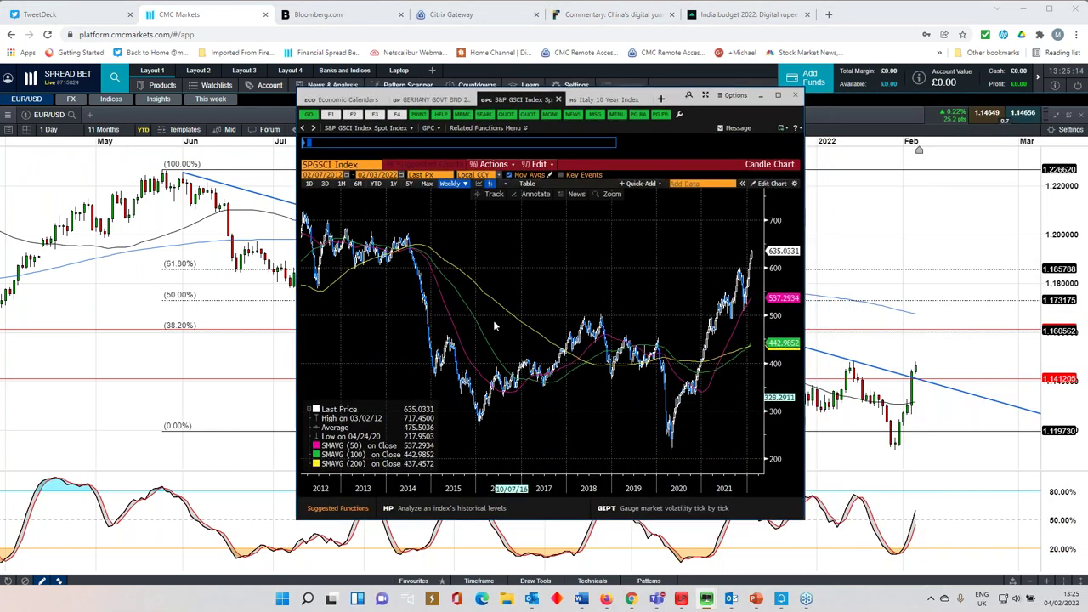
click(441, 101)
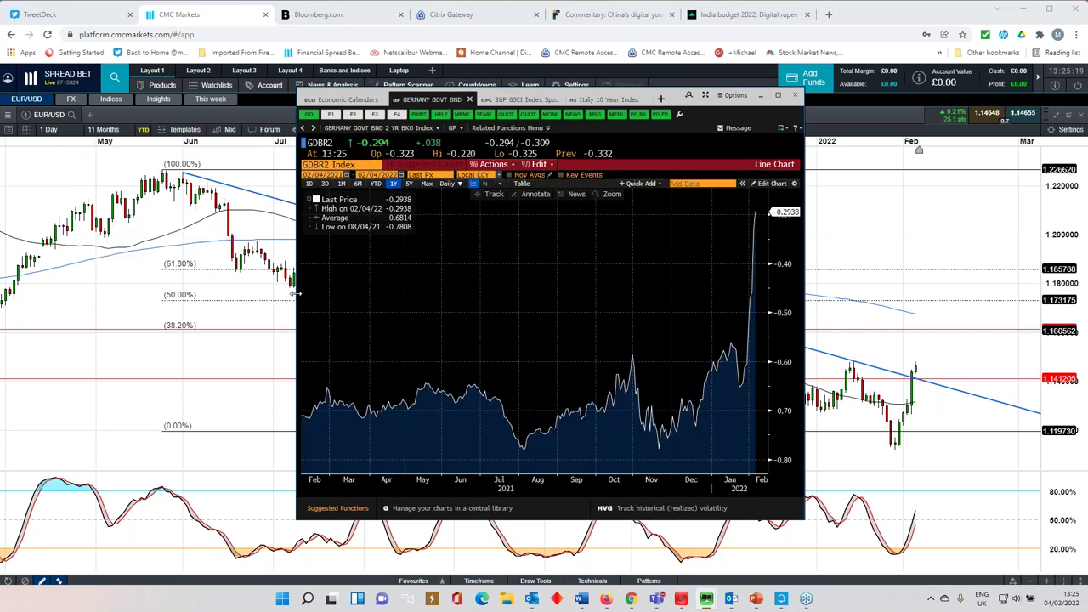
drag(296, 299, 123, 303)
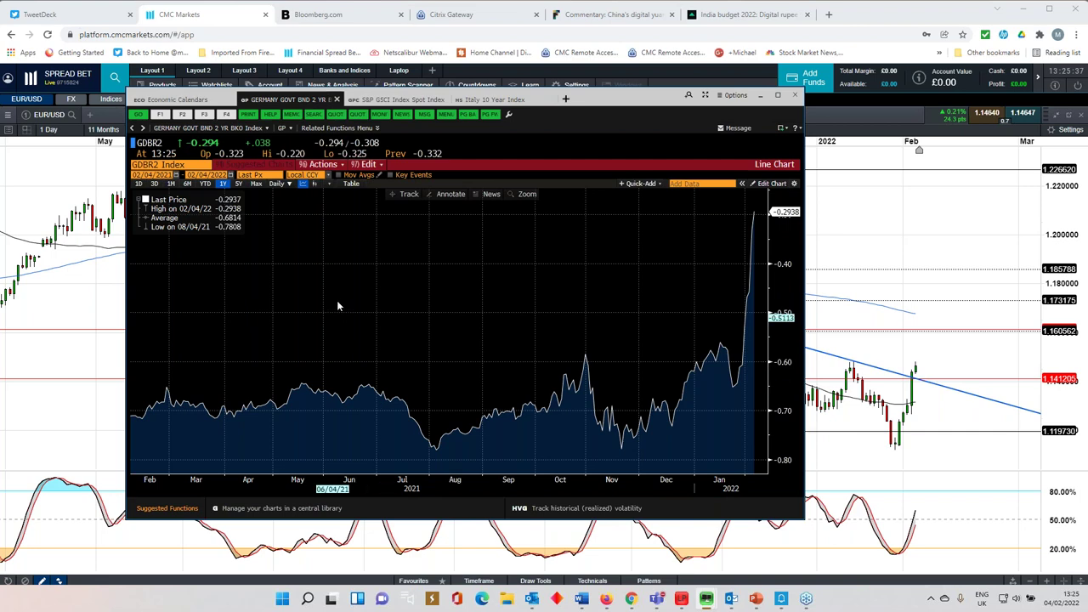
click(239, 186)
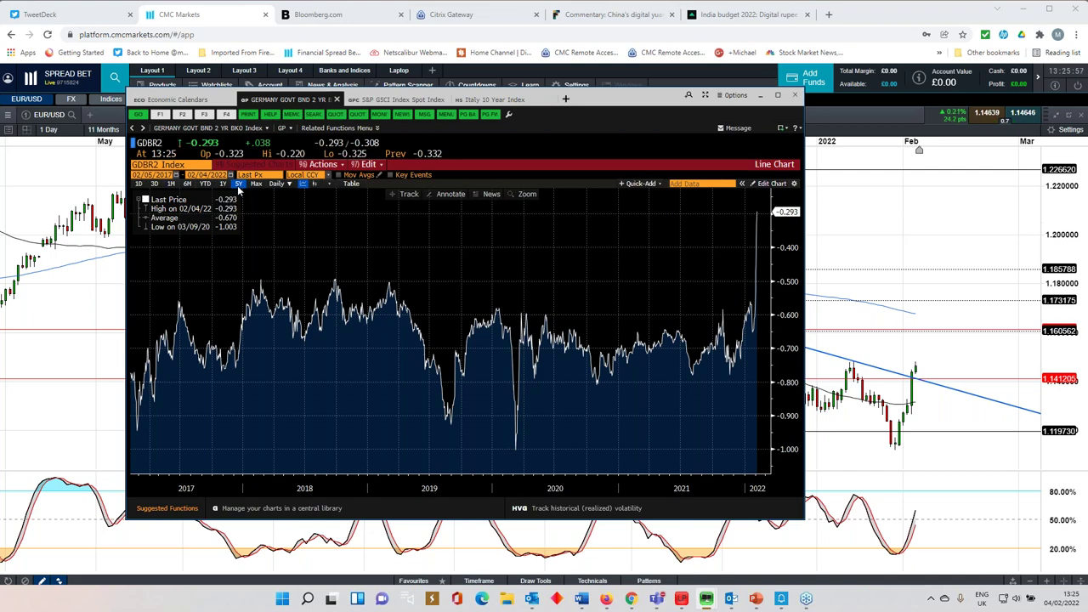
click(478, 100)
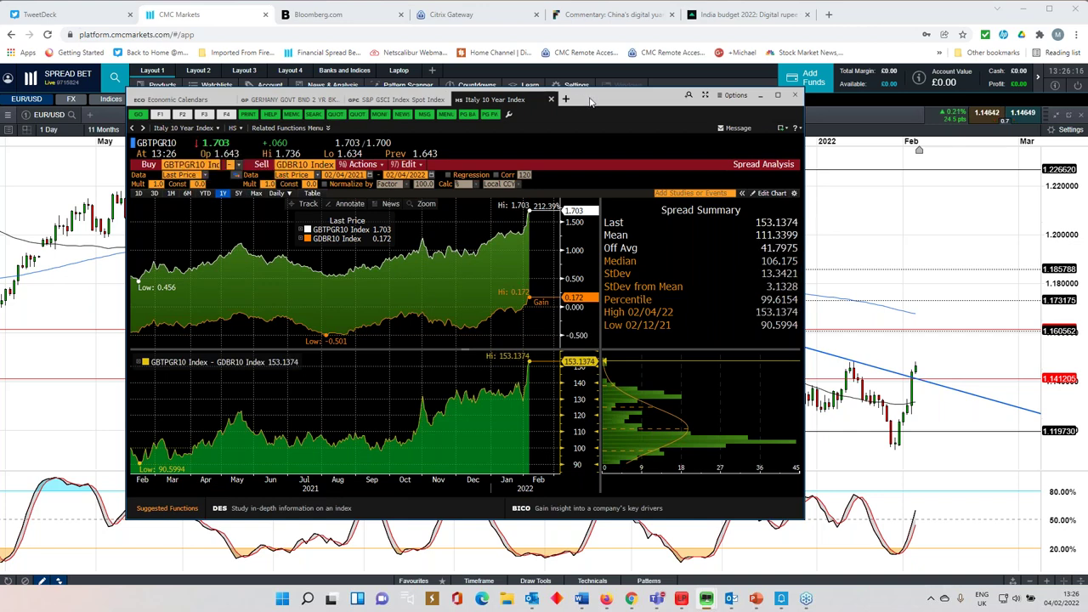
click(777, 95)
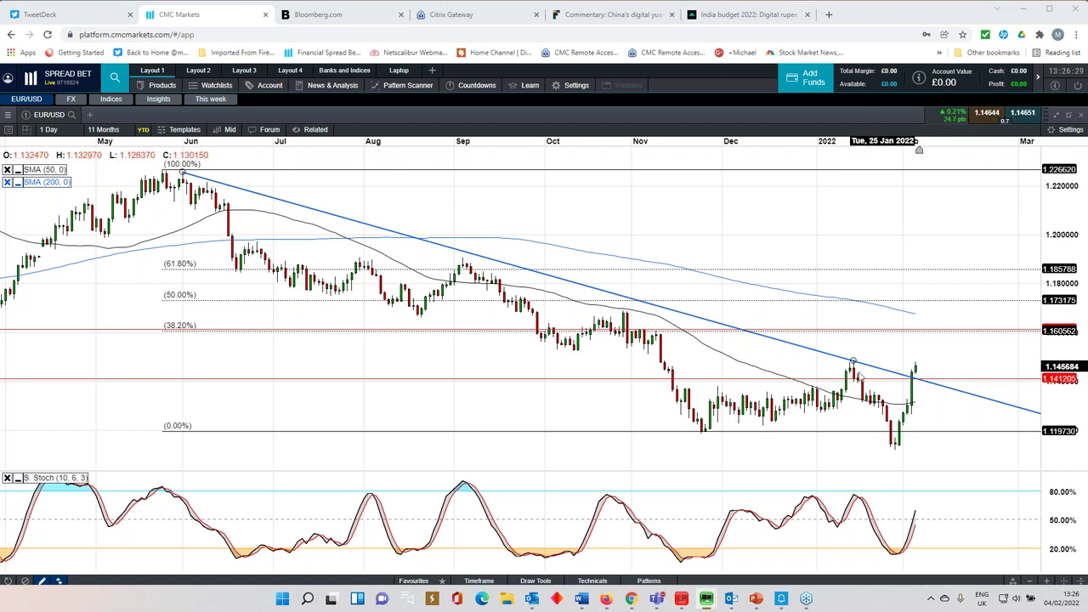
Step: Add a support/resistance line at 1.14829 from the January high on the EUR/USD chart, and close the chart
click(421, 582)
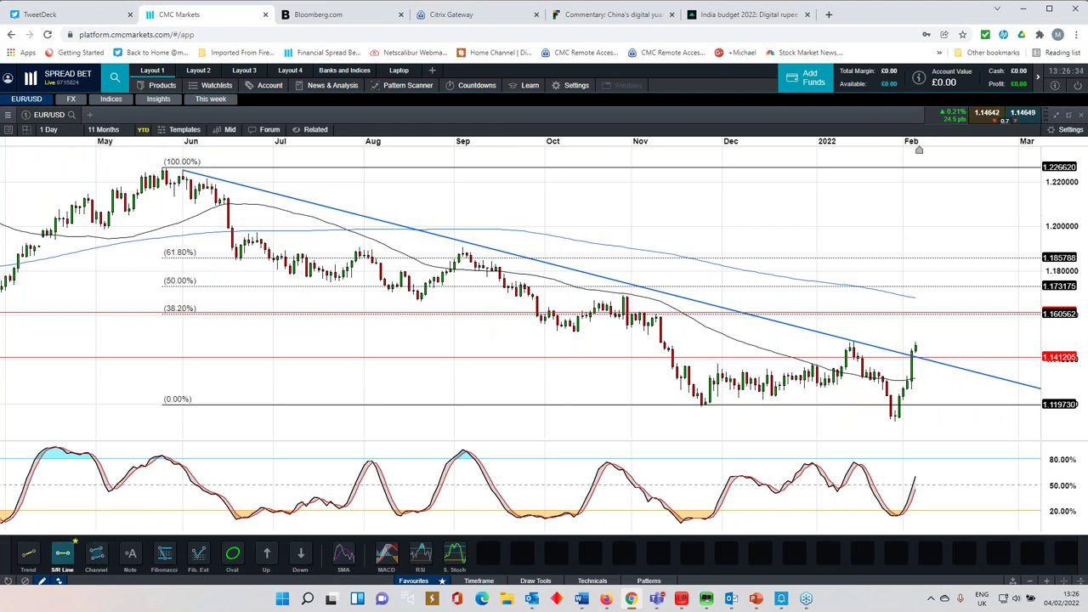
click(62, 553)
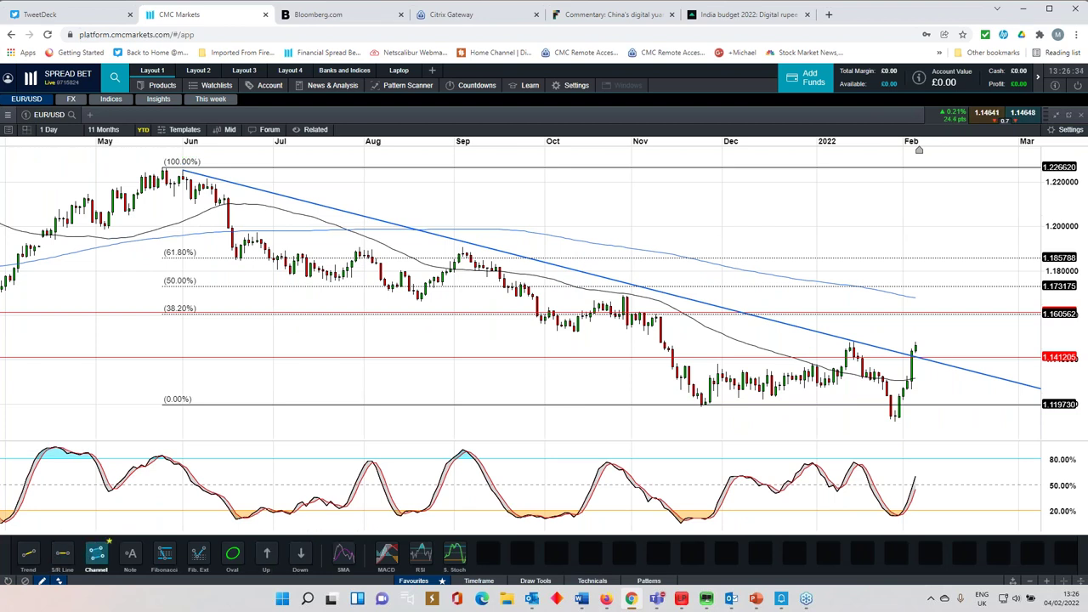
click(852, 341)
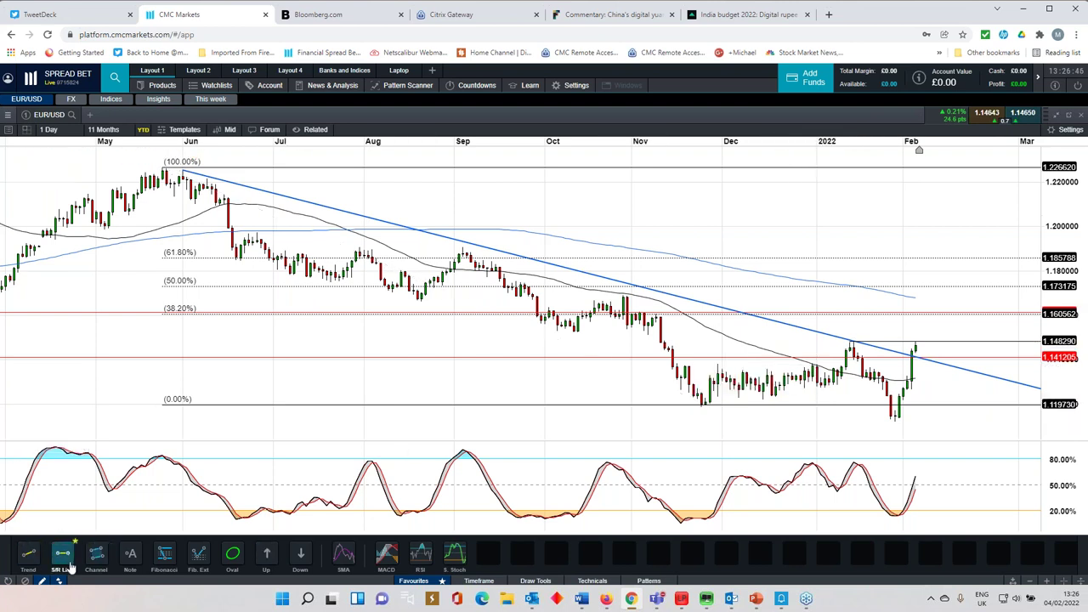
click(412, 582)
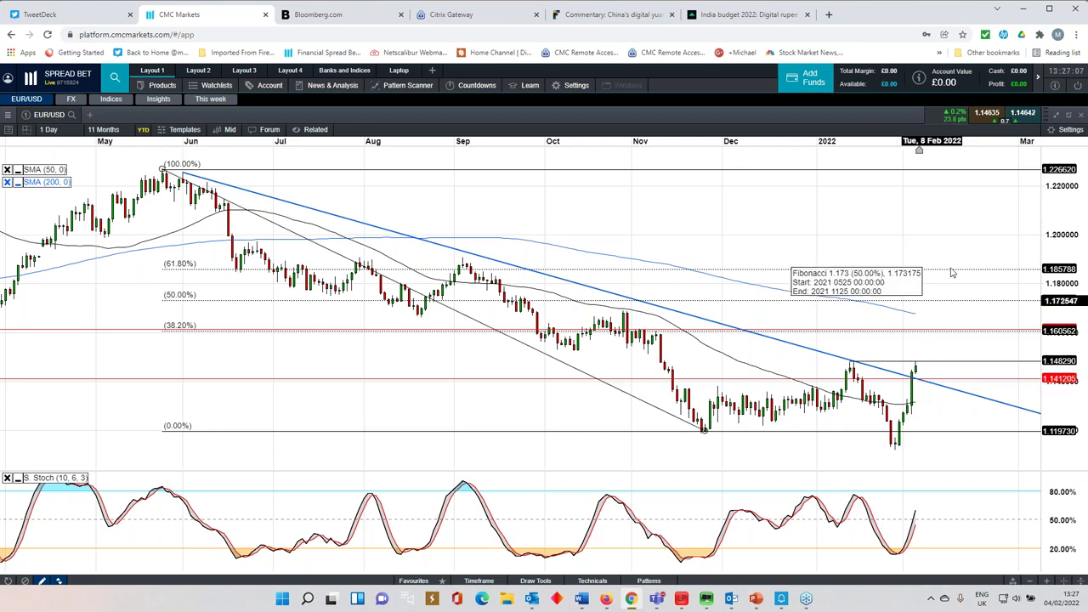
click(1056, 117)
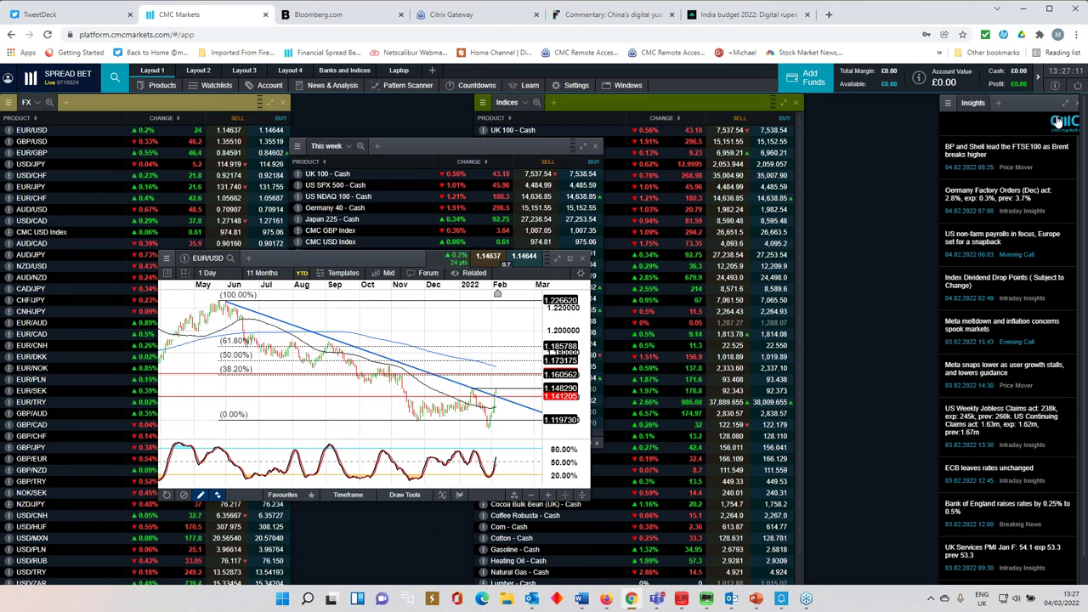
click(581, 259)
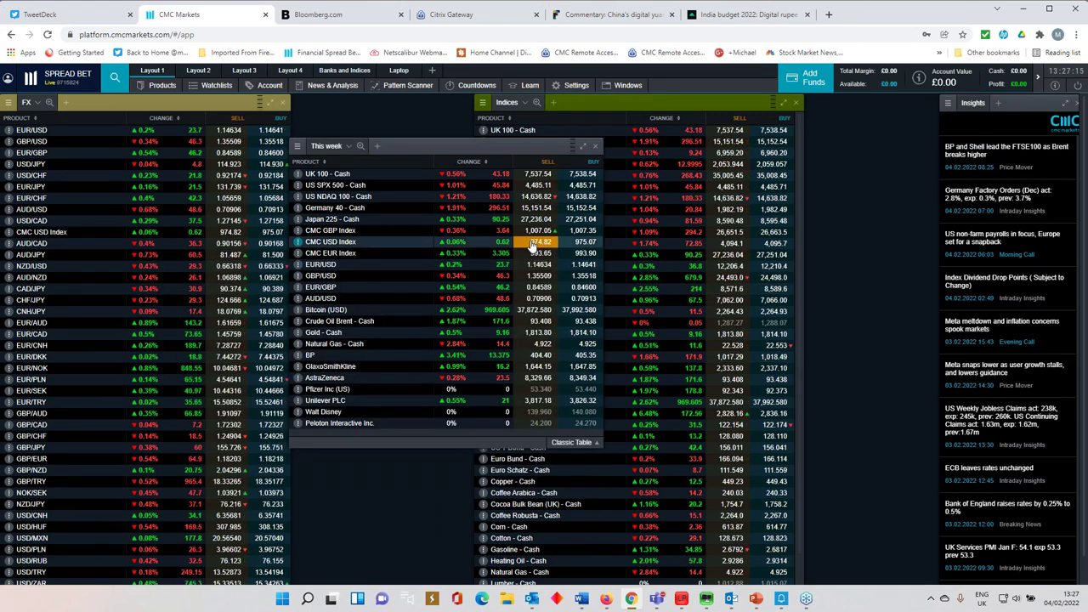
Step: Open the US SPX 500 chart from the This week watchlist, examine it maximised over a two-year range, and close it
double_click(338, 188)
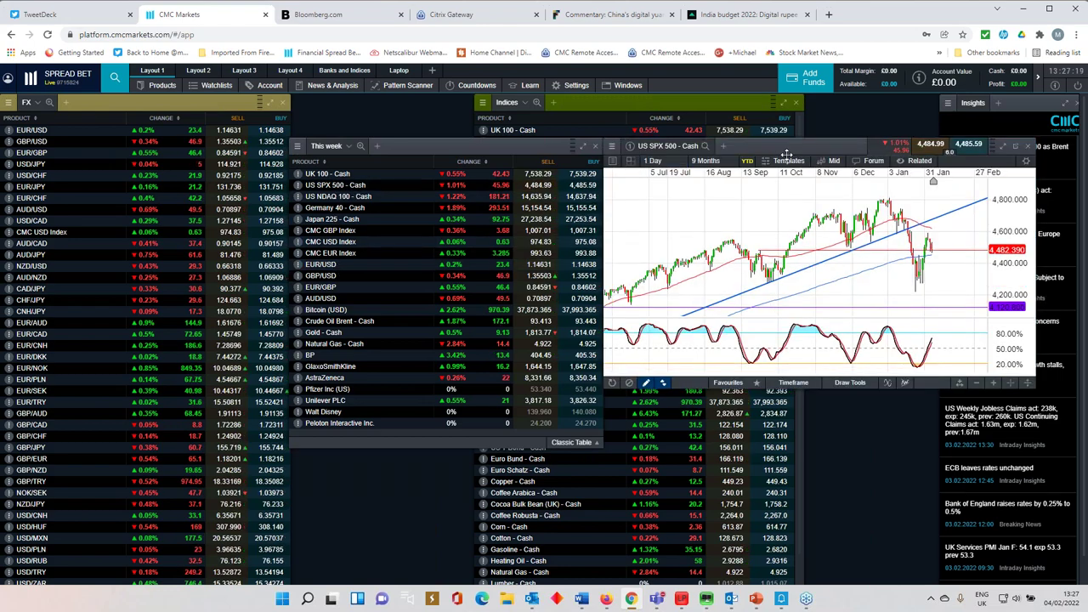
drag(787, 152, 506, 206)
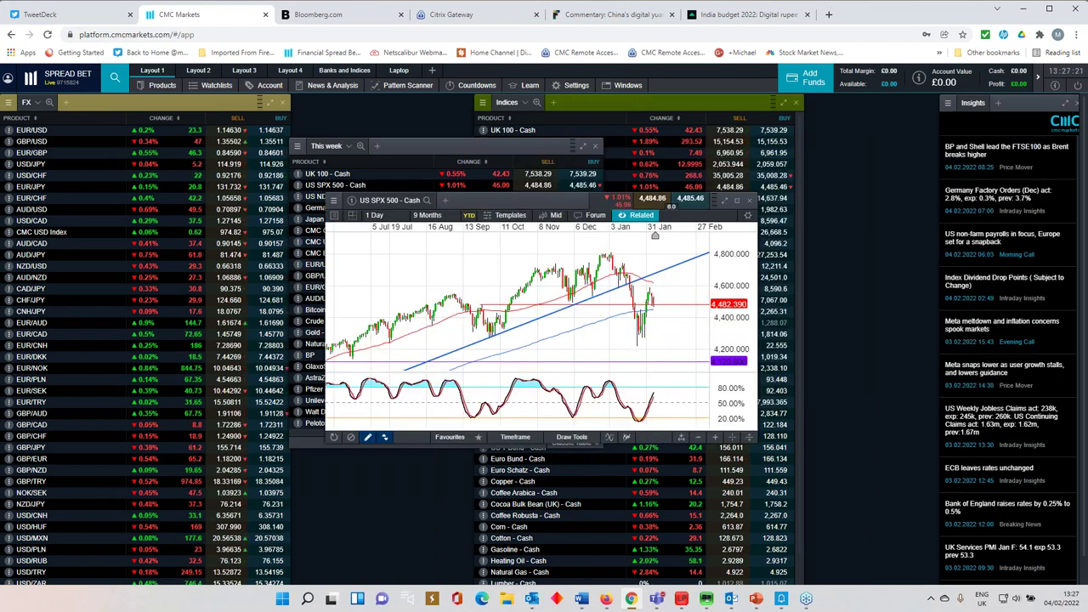
click(726, 203)
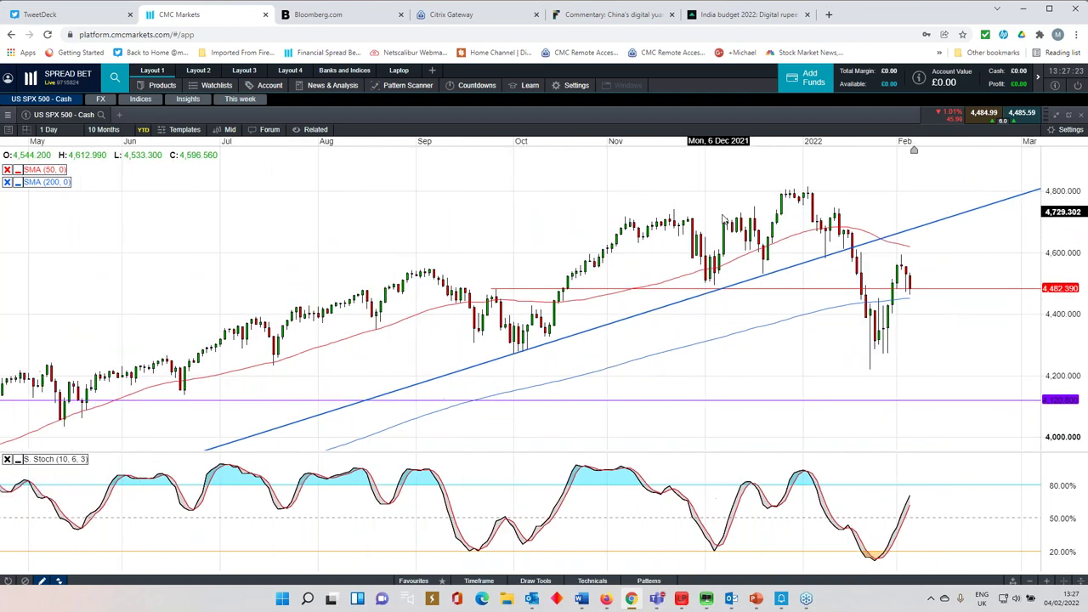
scroll(724, 221, down, 2)
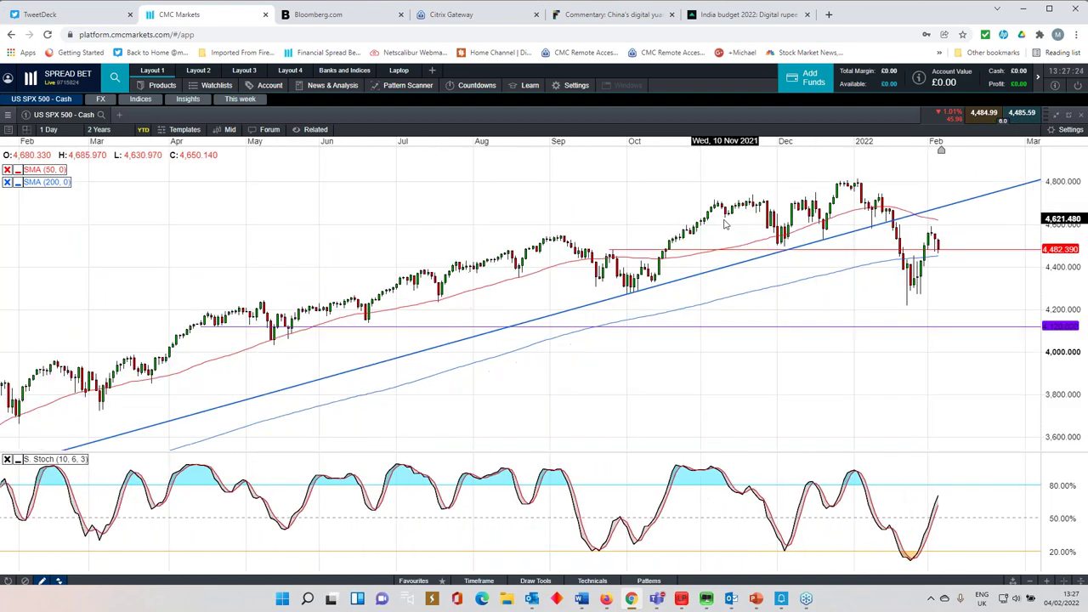
click(1056, 116)
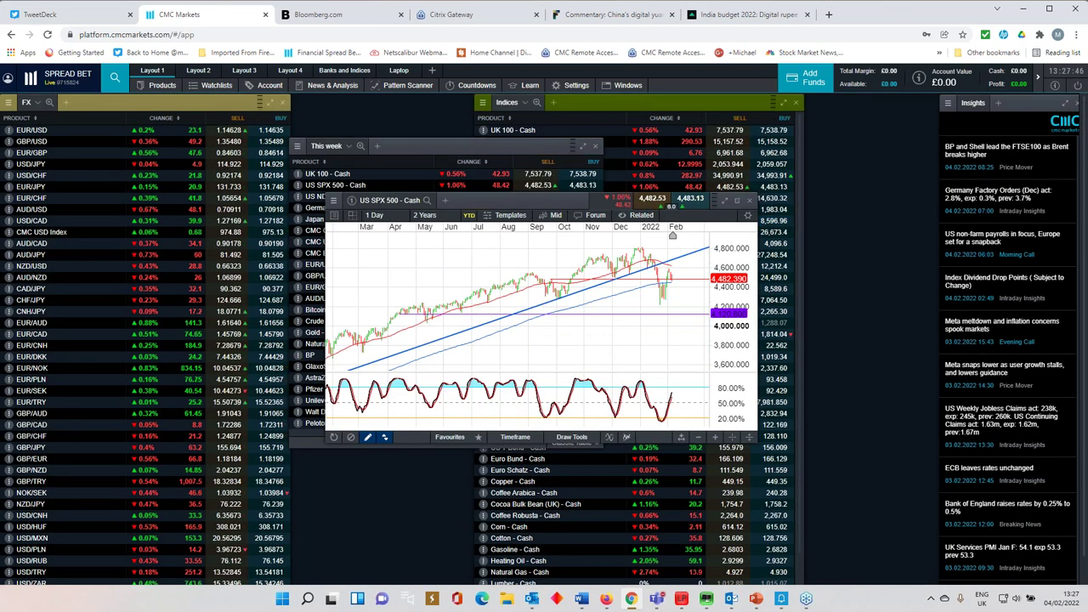
click(748, 201)
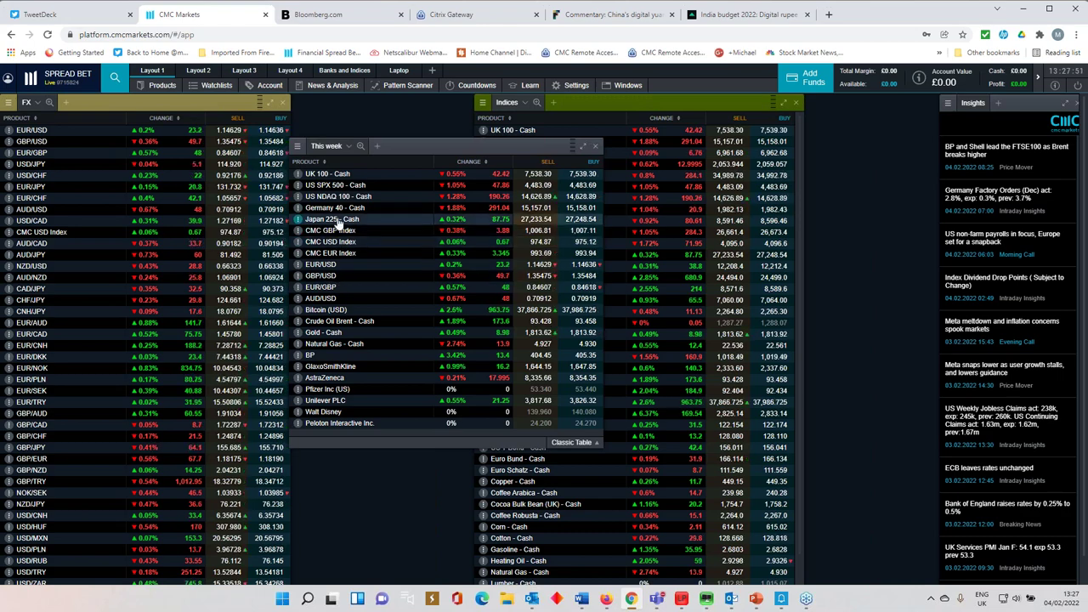
Step: Open the US NDAQ 100 chart from the This week watchlist and examine it maximised against its trend line and moving averages
click(357, 197)
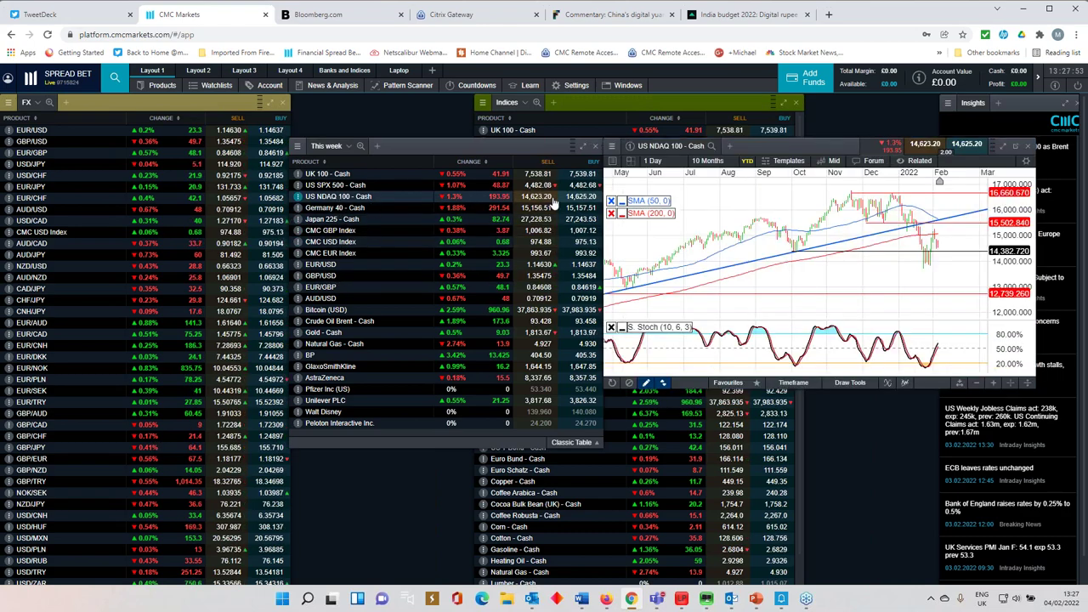
click(1001, 148)
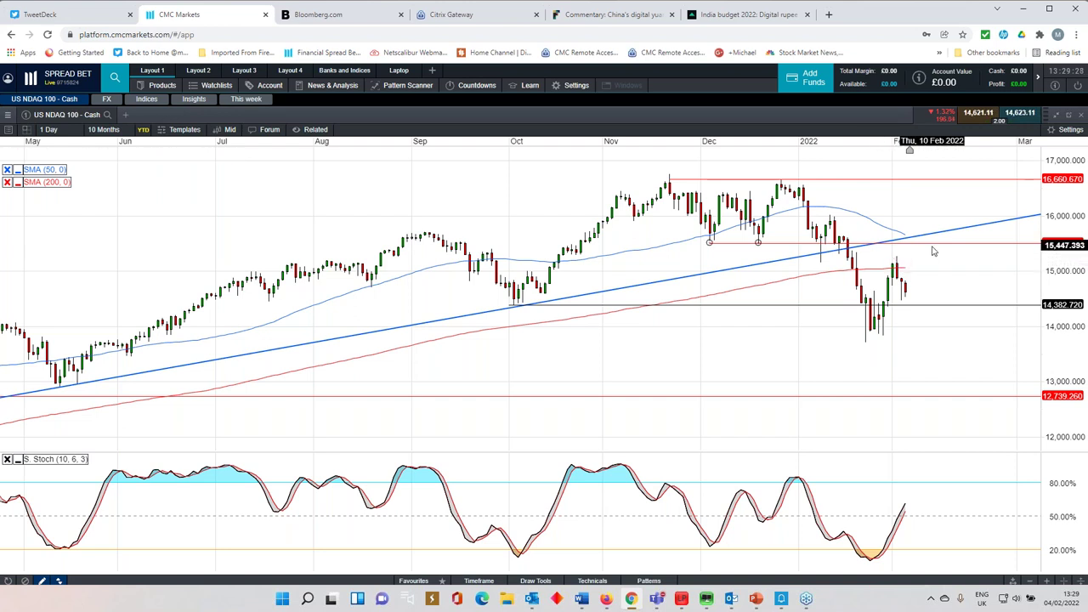
click(1057, 118)
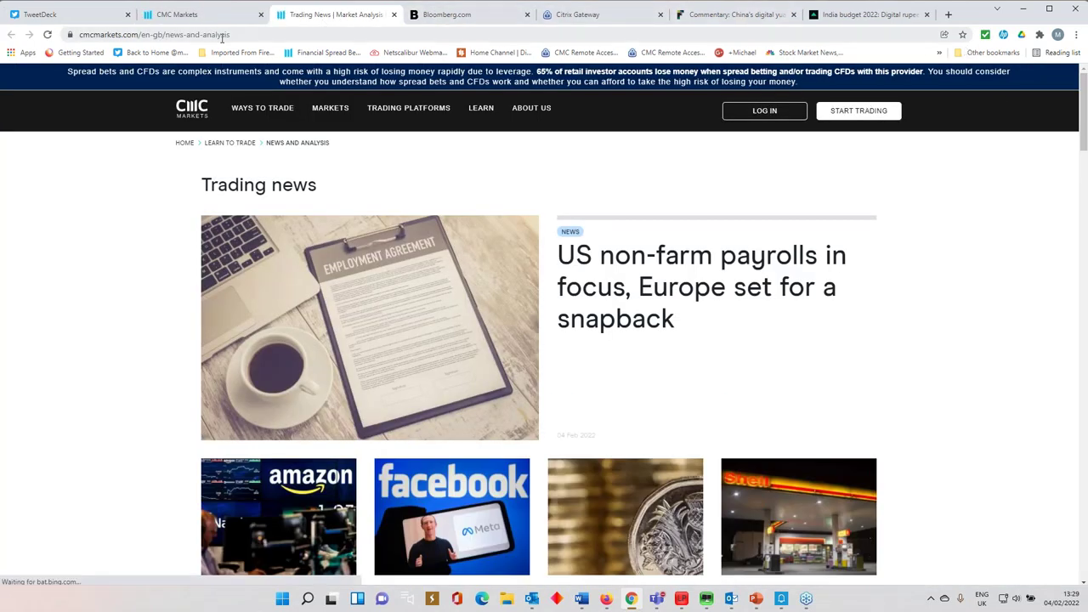
Step: Return from the Trading News page to the trading platform, examine the US NDAQ 100 chart maximised again, and close it
click(192, 16)
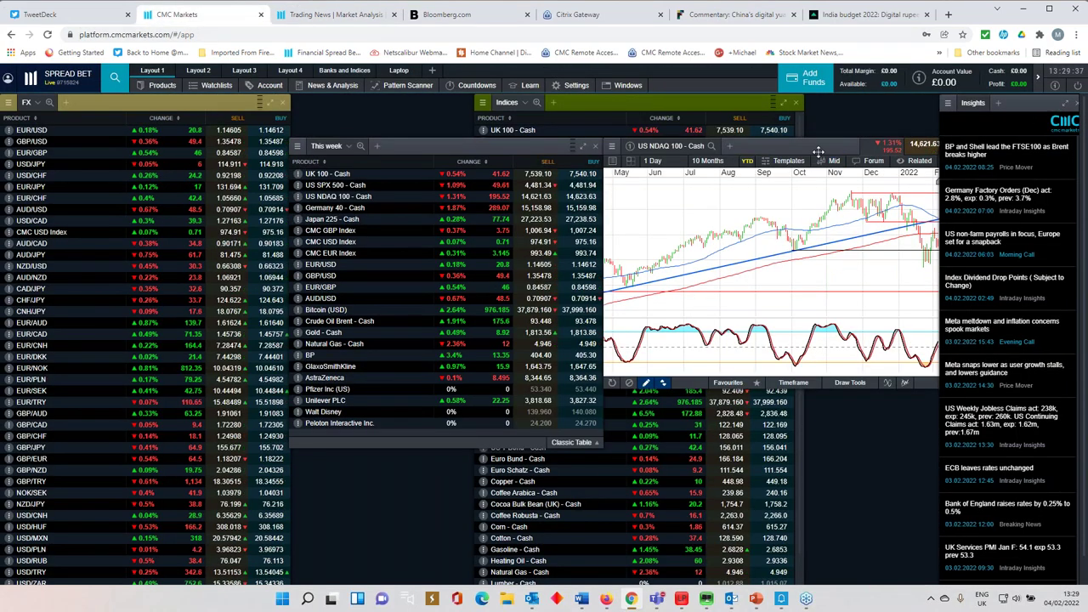
drag(817, 151, 485, 203)
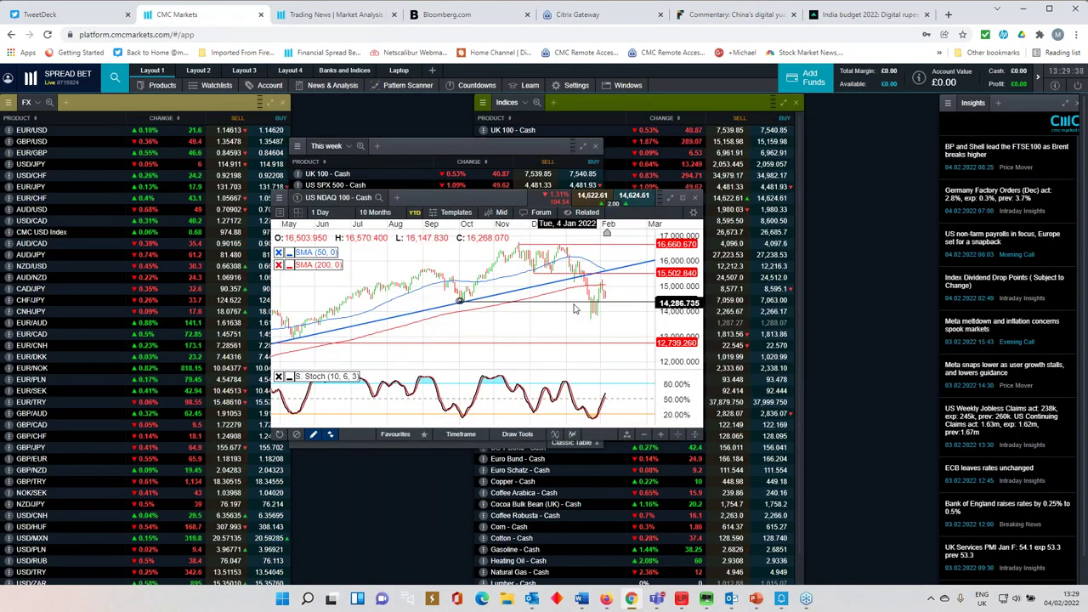
click(670, 200)
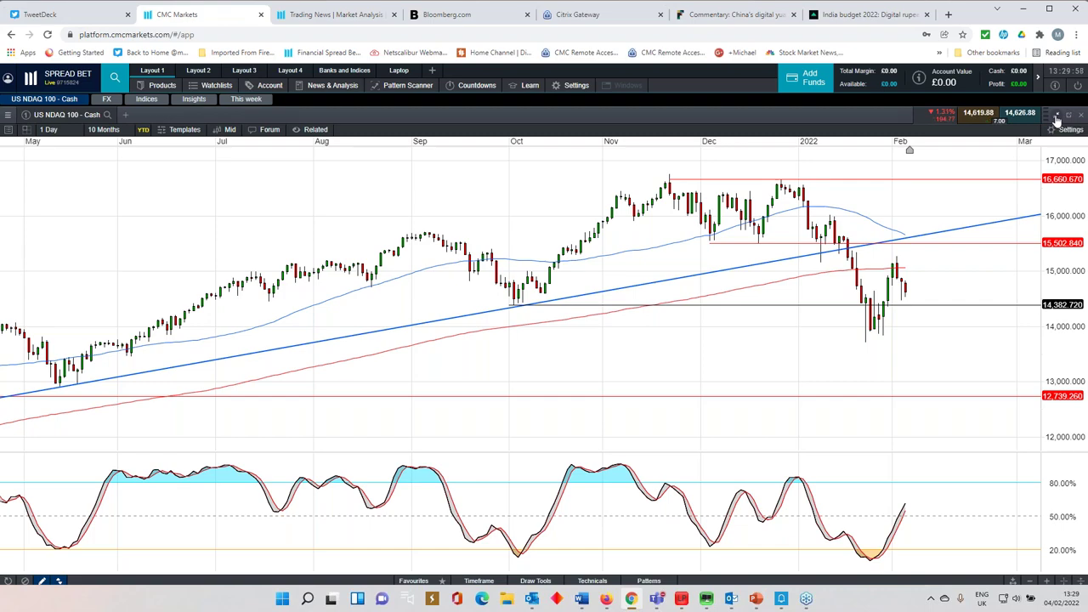
click(1057, 115)
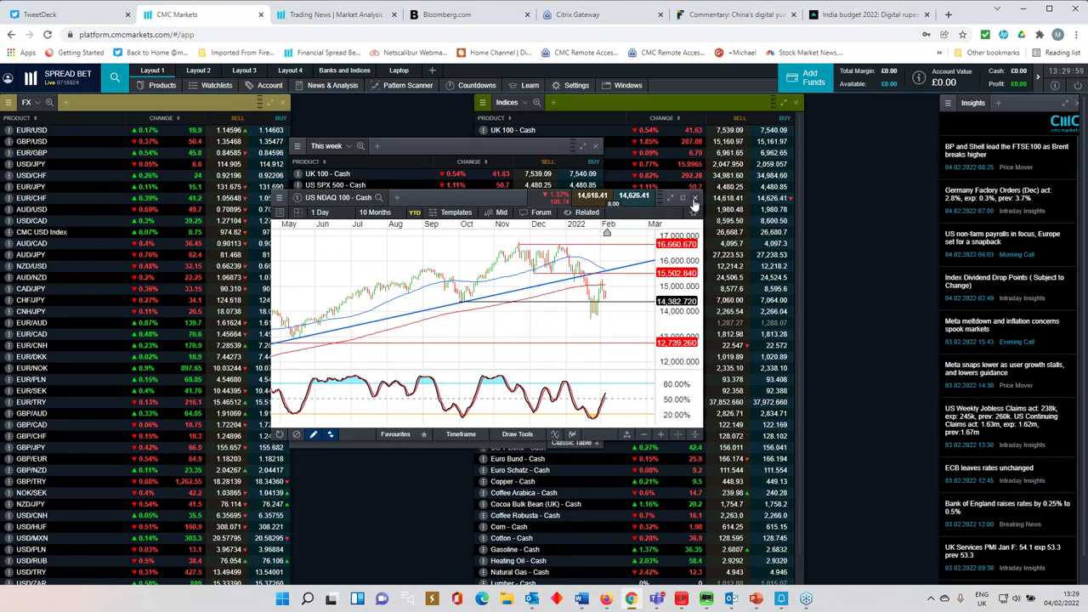
click(695, 204)
Step: Dismiss the US Unemployment Rate and Canadian Employment Change calendar pop-ups over the FX watchlist
drag(484, 145, 468, 147)
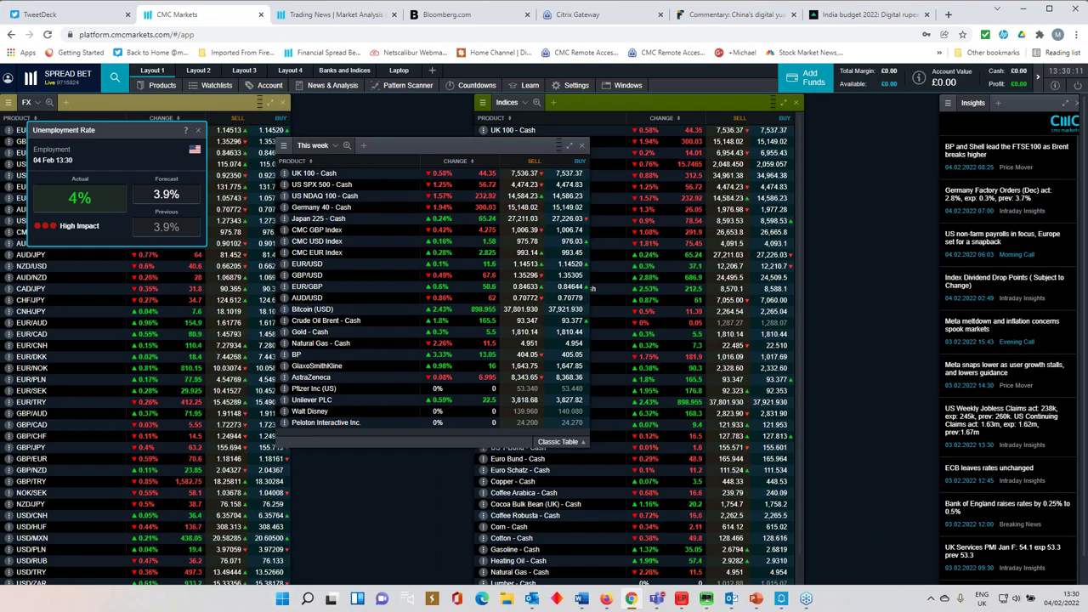
click(706, 598)
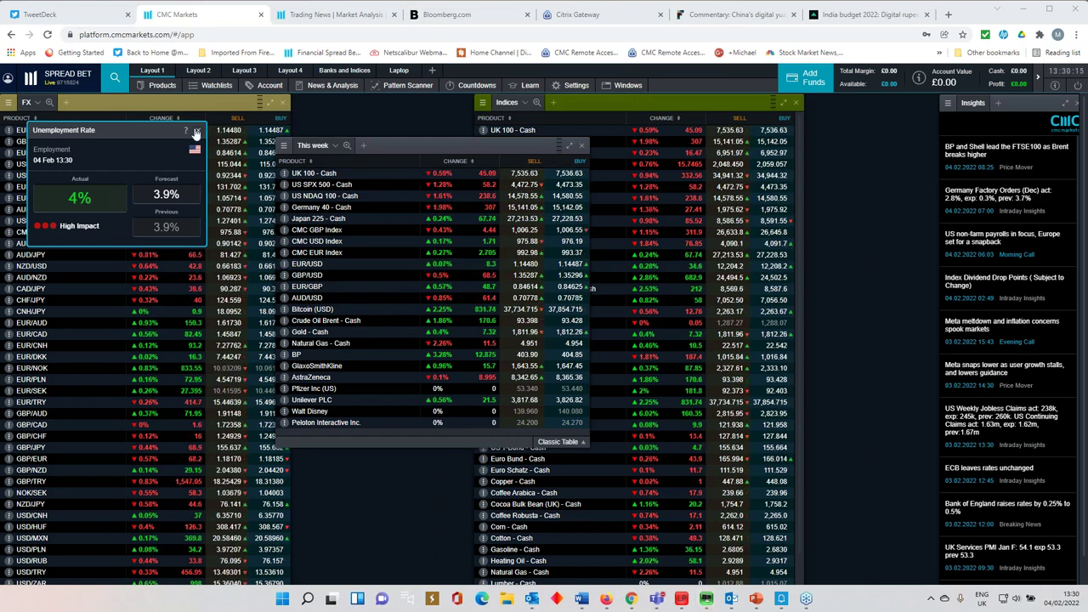
click(198, 133)
click(198, 133)
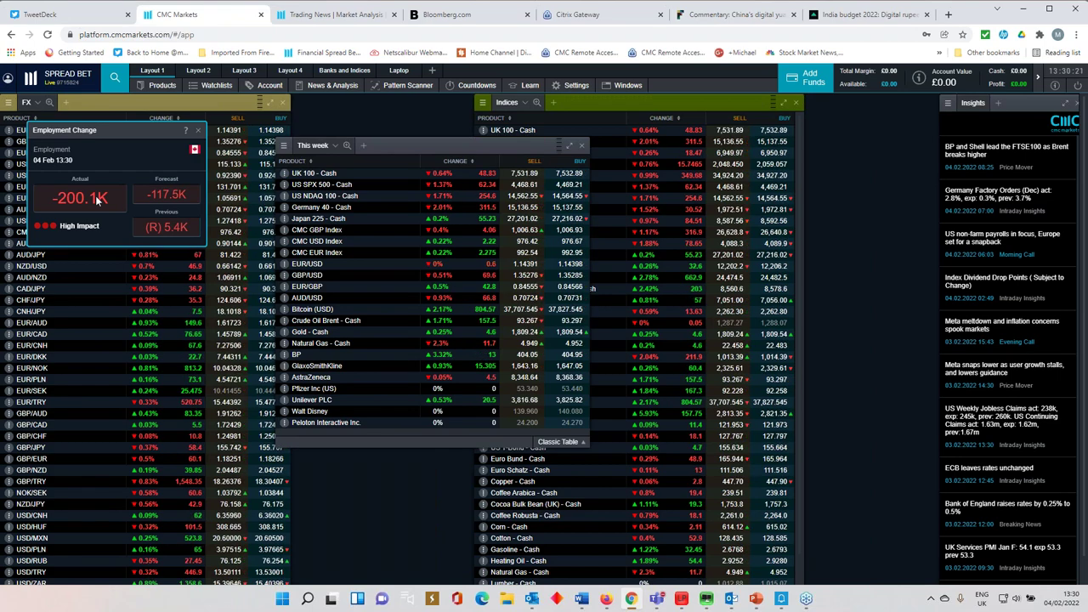
click(198, 131)
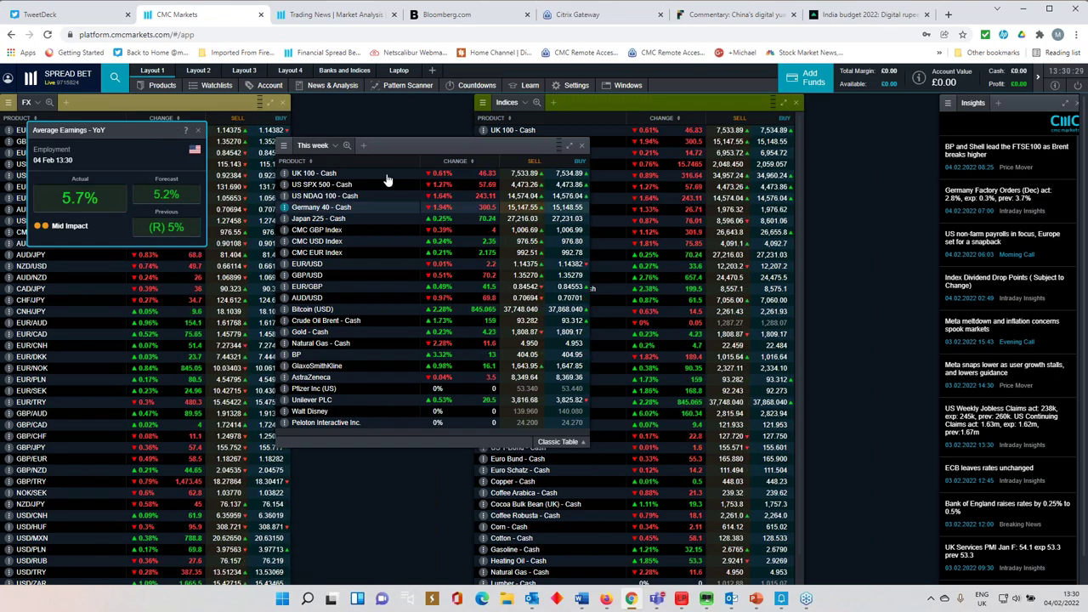
Step: Move the This week watchlist over the Indices watchlist and set the Average Earnings and Non-Farm Payrolls pop-ups side by side
drag(437, 146, 619, 158)
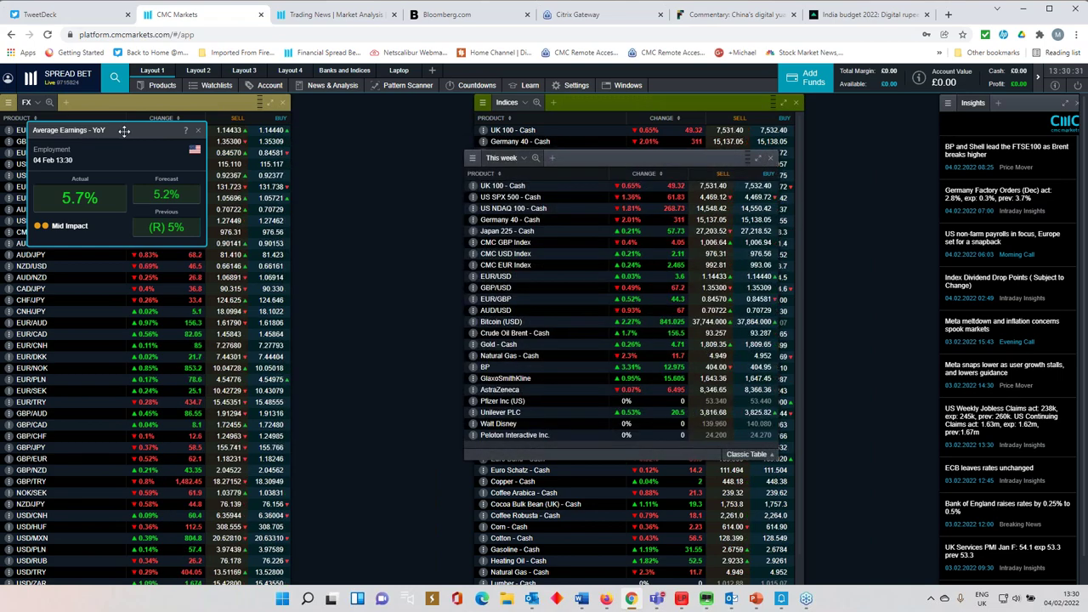
drag(162, 130, 423, 213)
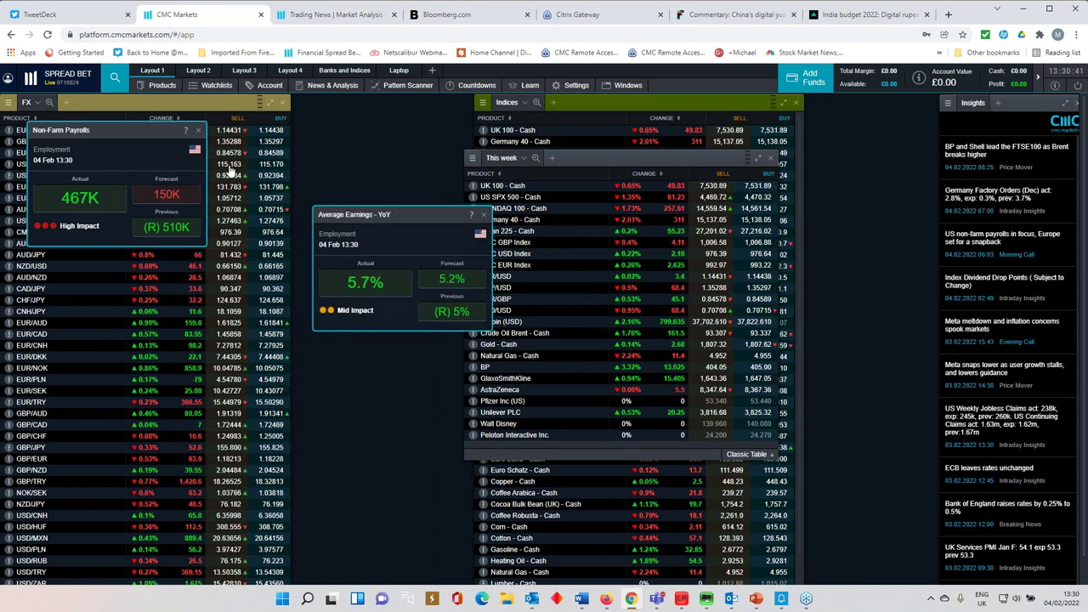
drag(373, 289, 627, 296)
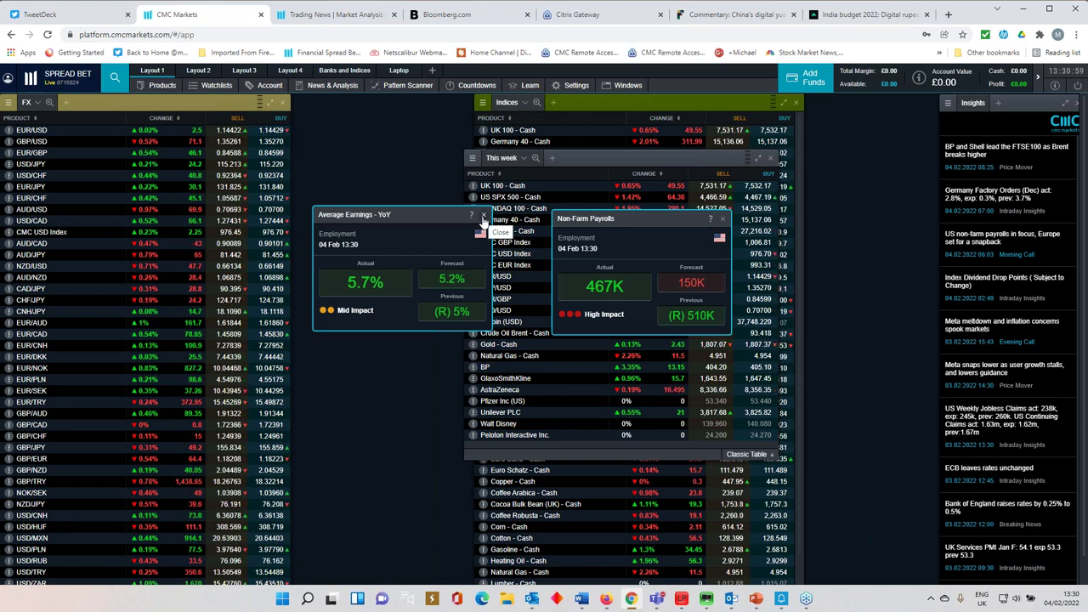
Step: Open the EUR/USD chart from the FX watchlist, enlarge and maximise it, and set its interval to 5 minutes
click(38, 130)
drag(494, 103, 370, 202)
drag(666, 480, 835, 553)
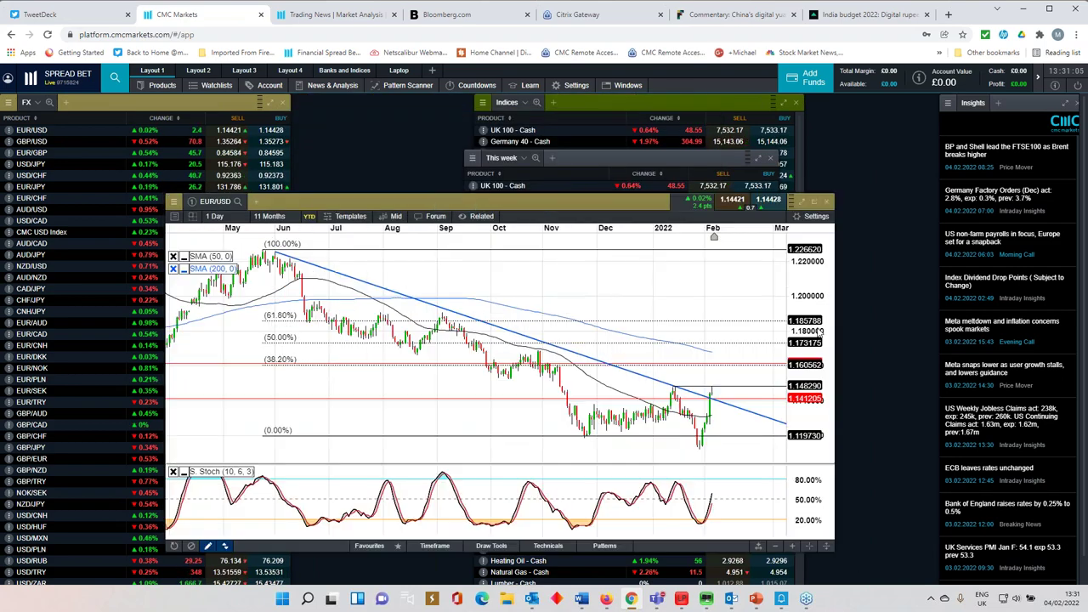
click(802, 202)
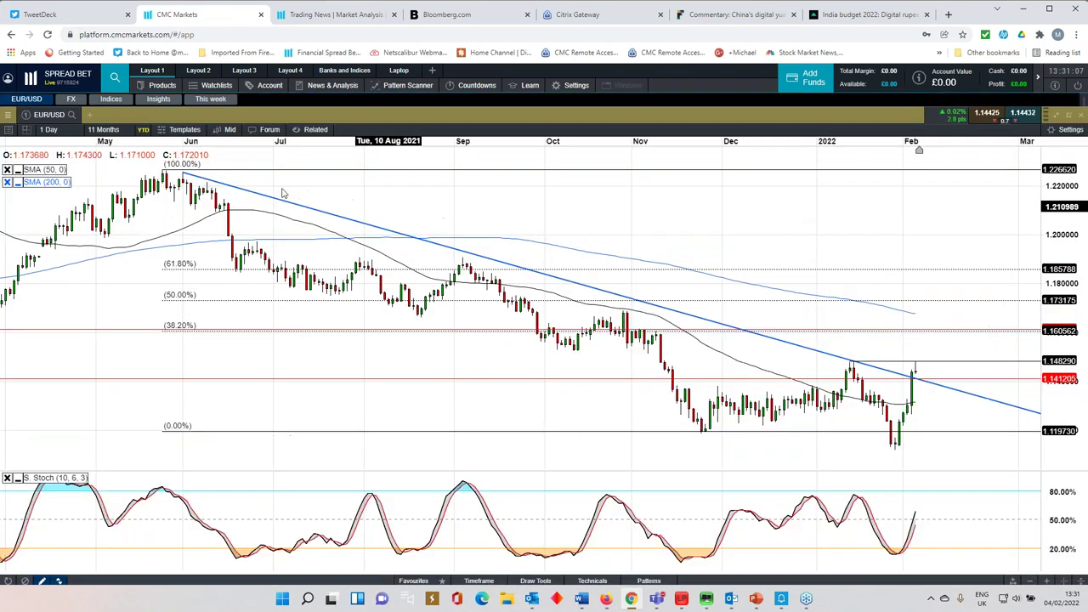
click(49, 130)
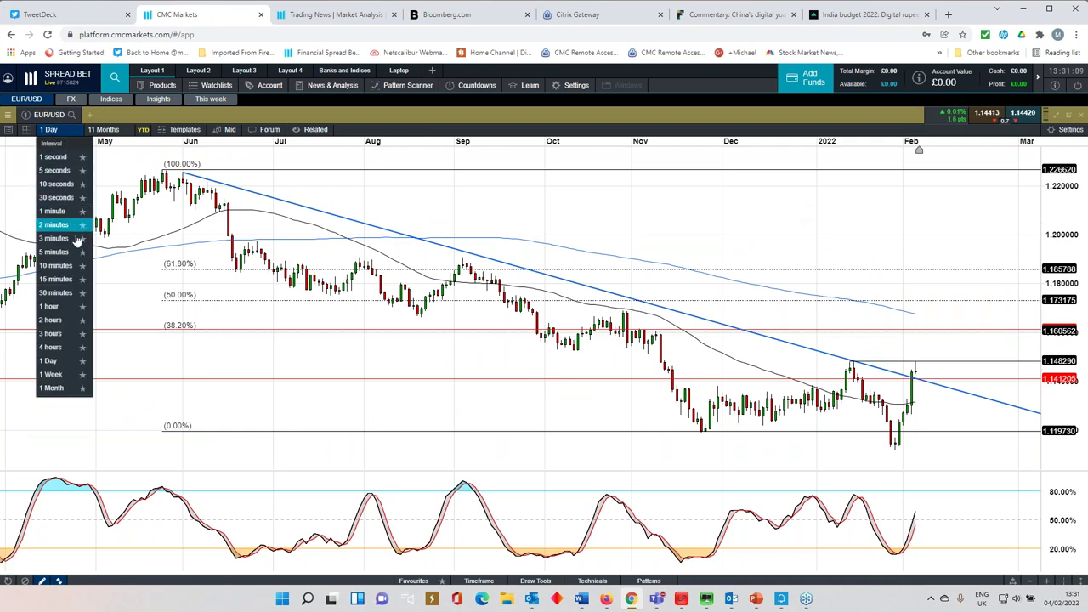
click(55, 251)
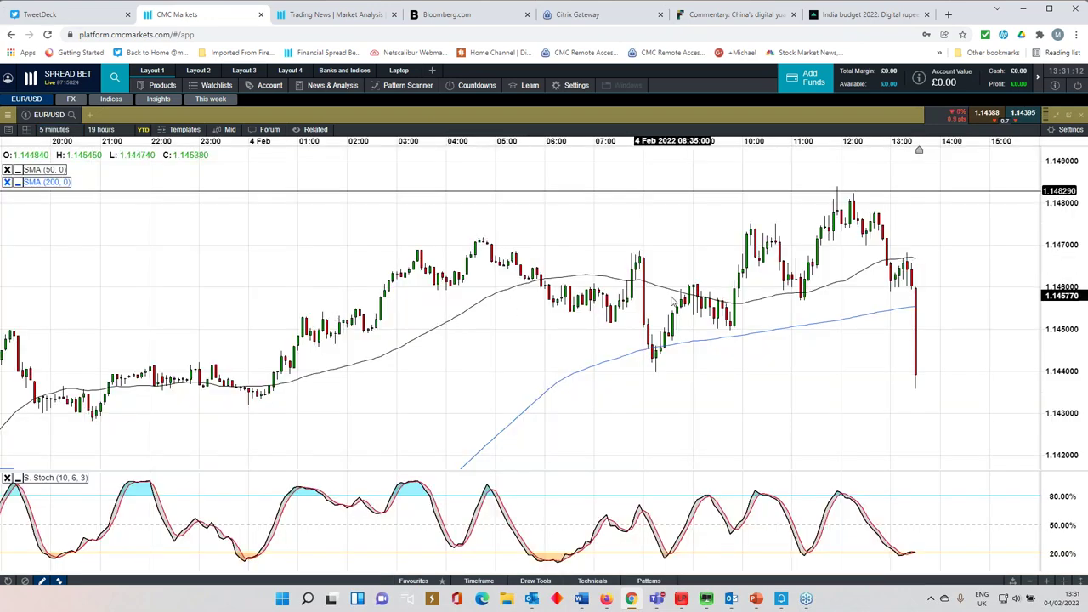
Step: Examine the 5-minute EUR/USD price action around the payrolls release against the 1.14829 and 1.141205 levels, and close the chart
scroll(671, 300, down, 3)
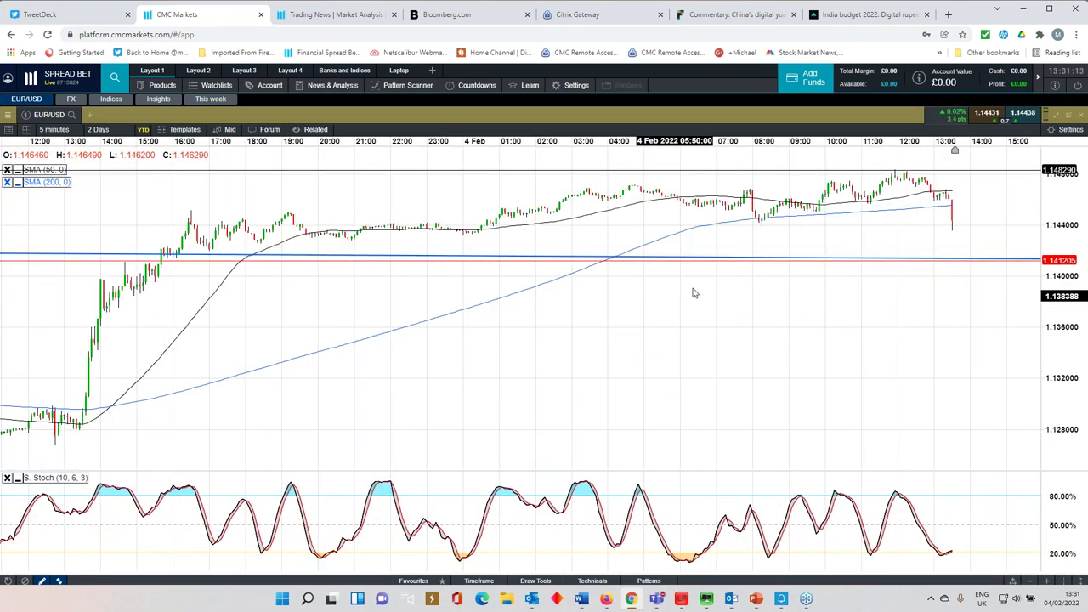
scroll(692, 291, down, 1)
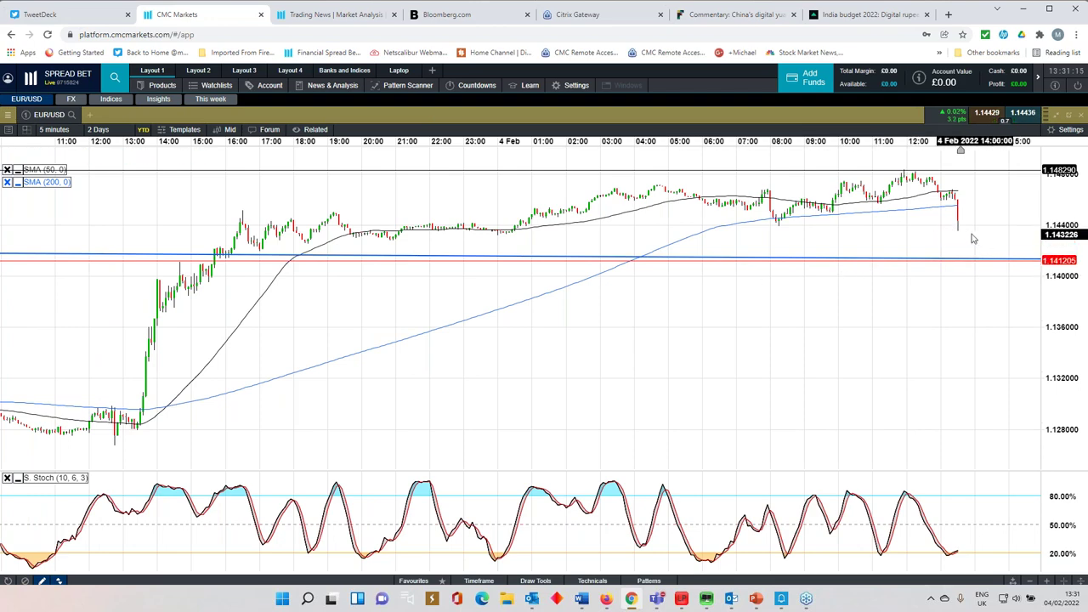
scroll(963, 234, up, 2)
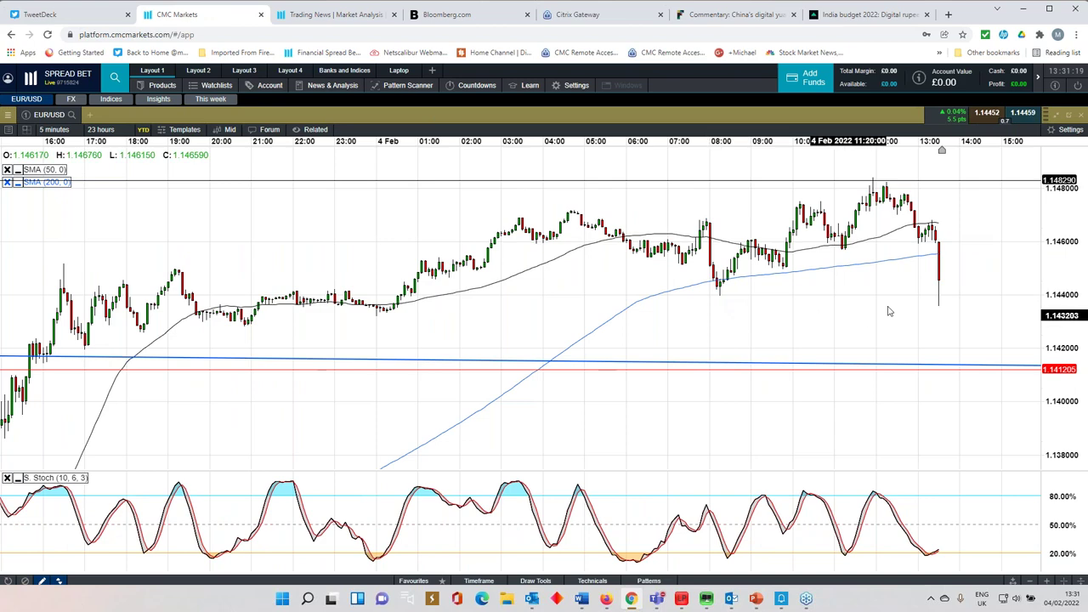
scroll(897, 306, up, 1)
scroll(896, 305, down, 2)
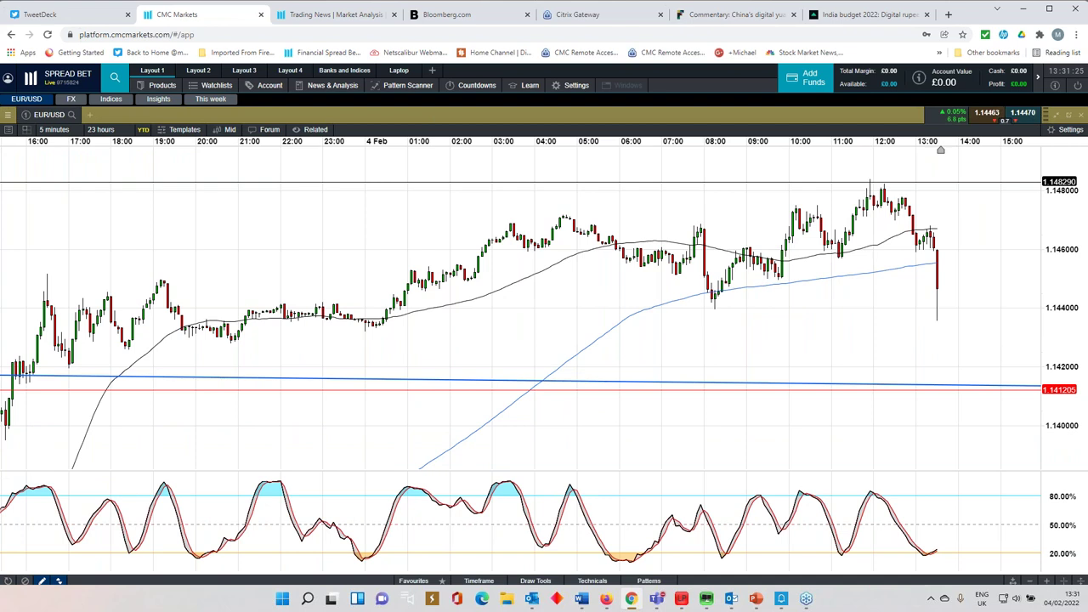
key(alt+Tab)
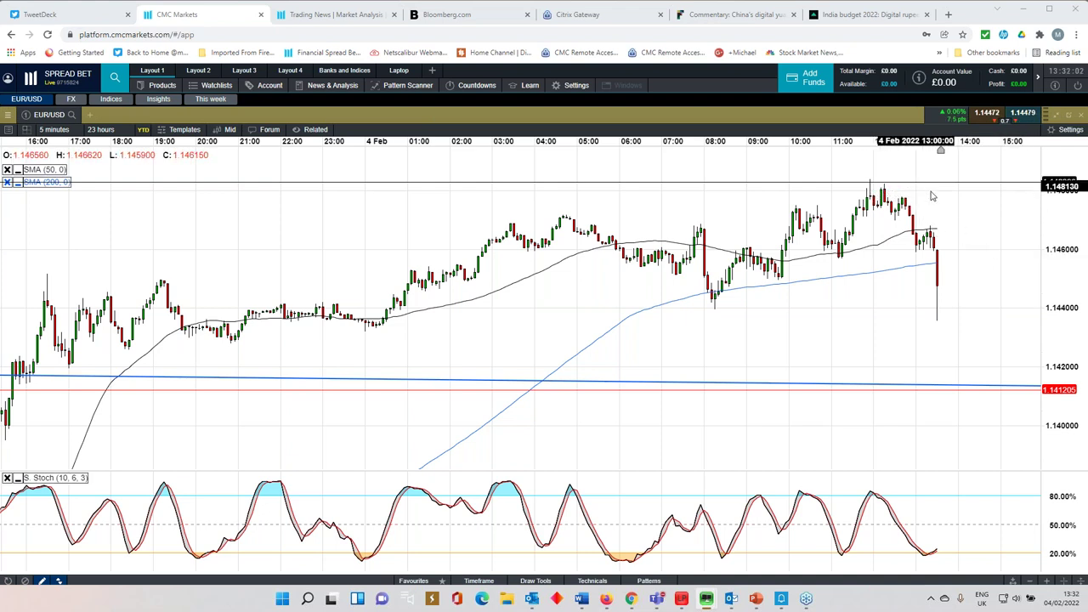
scroll(858, 283, down, 2)
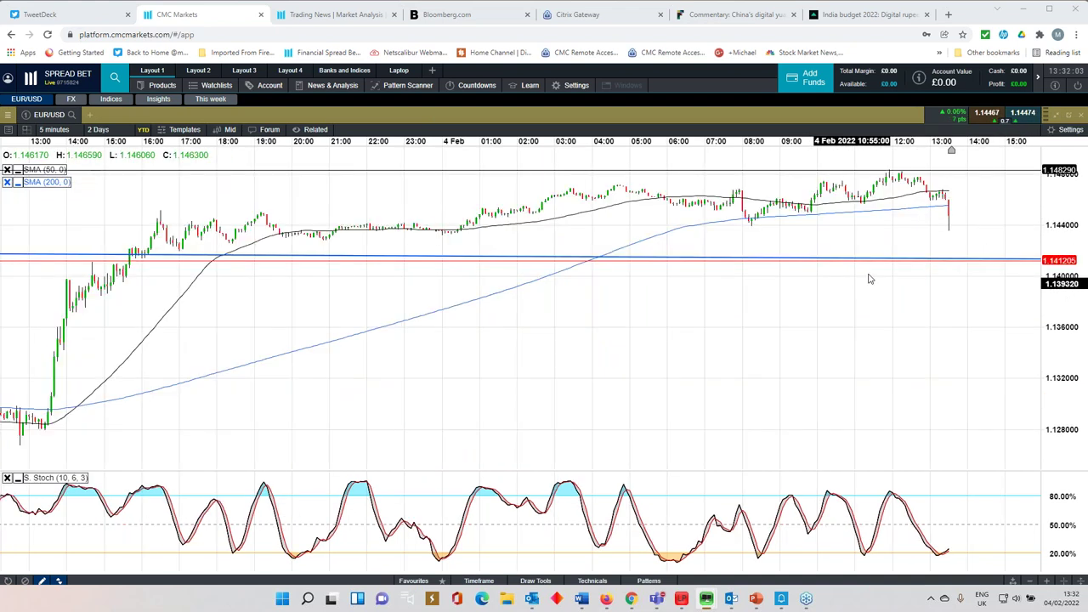
scroll(817, 267, up, 3)
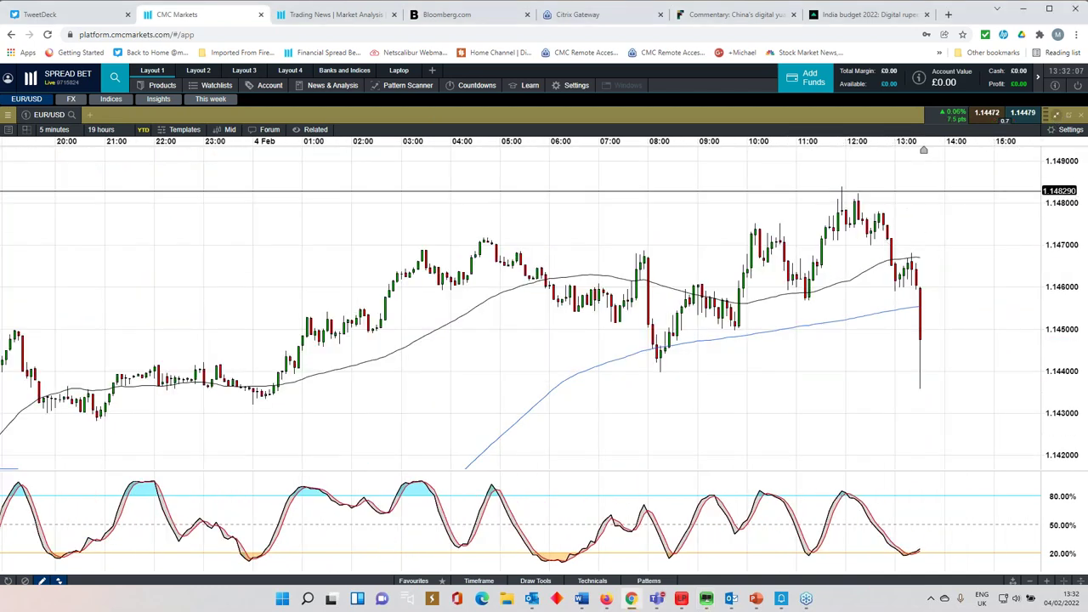
click(1057, 116)
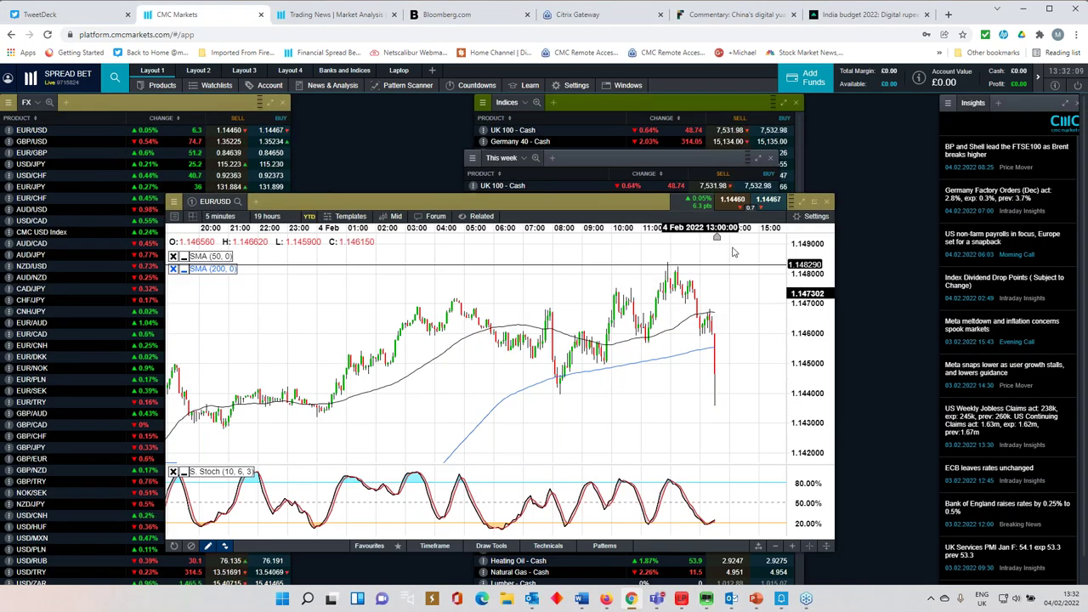
click(826, 202)
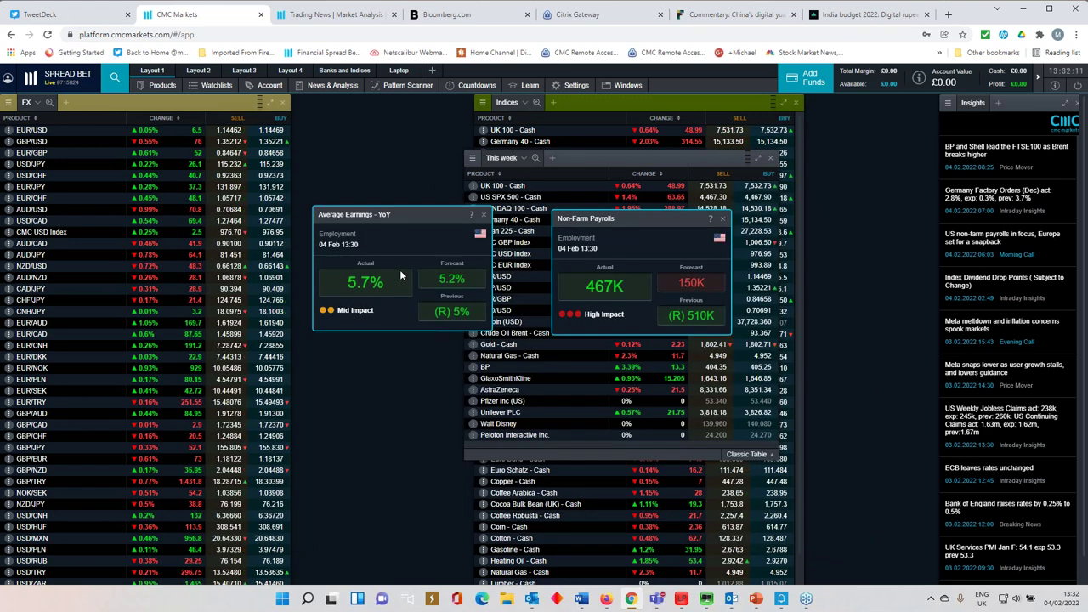
Step: Move the Average Earnings pop-up aside, then close both it and the Non-Farm Payrolls pop-up
drag(449, 217, 291, 224)
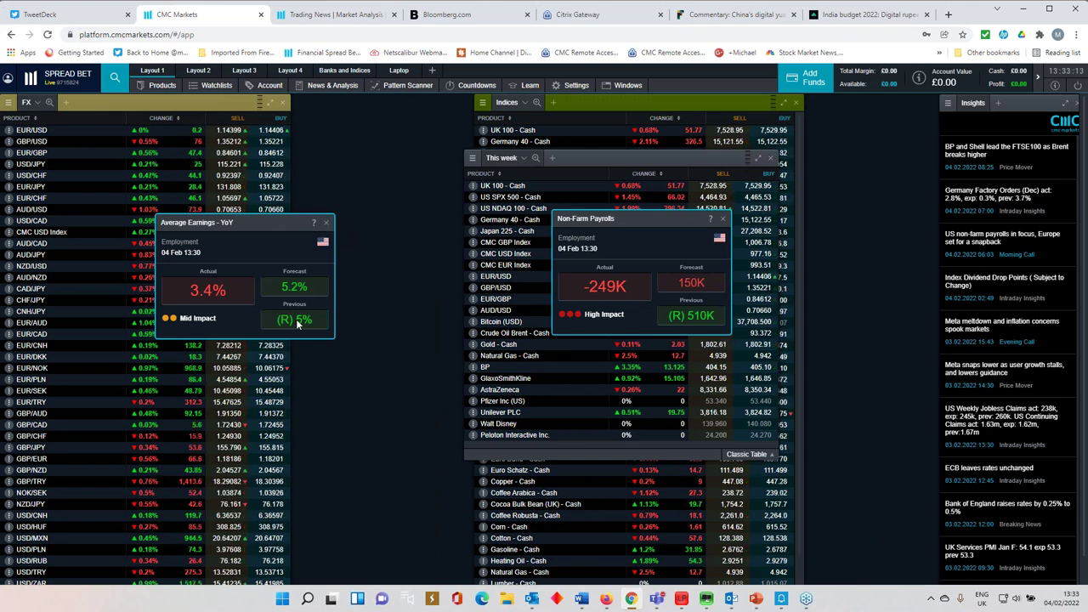
click(328, 224)
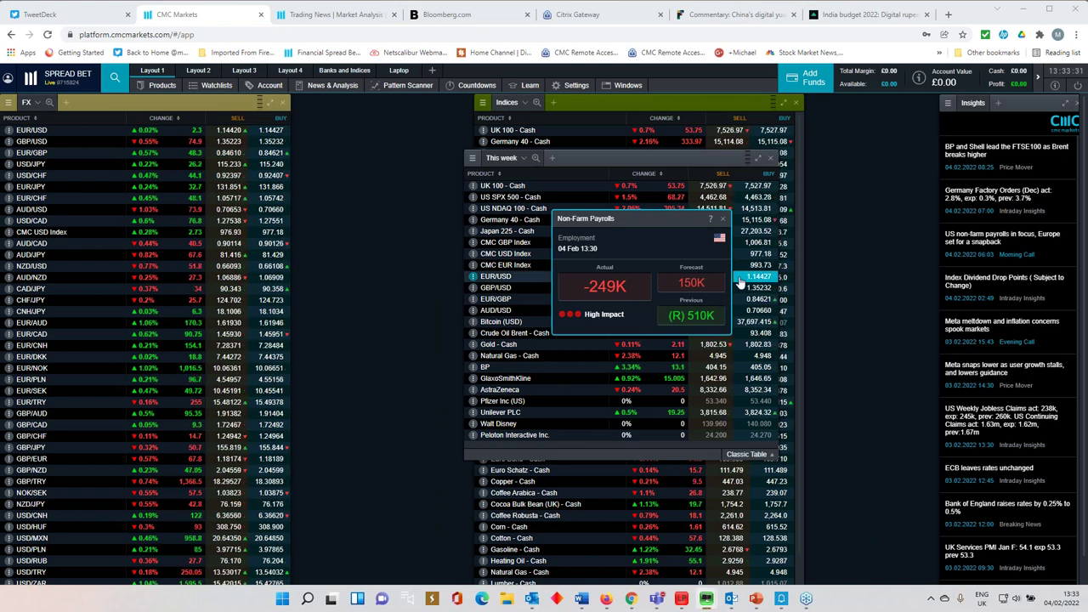
click(722, 218)
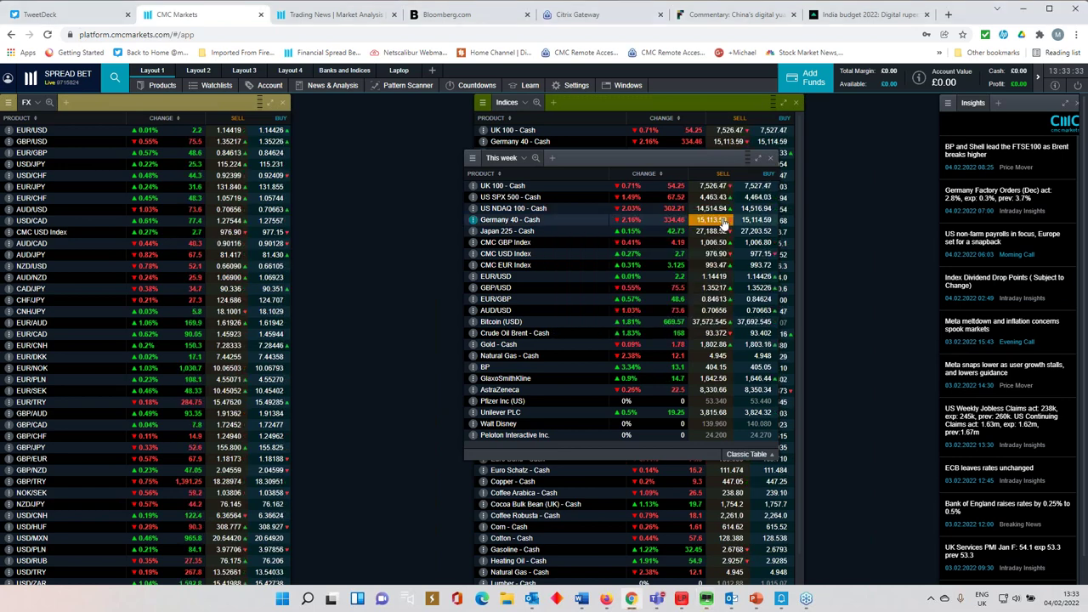
Step: Reposition the This week watchlist between the FX and Indices watchlists, and dismiss the Breaking News notification on US non-farm payrolls
drag(553, 160, 328, 178)
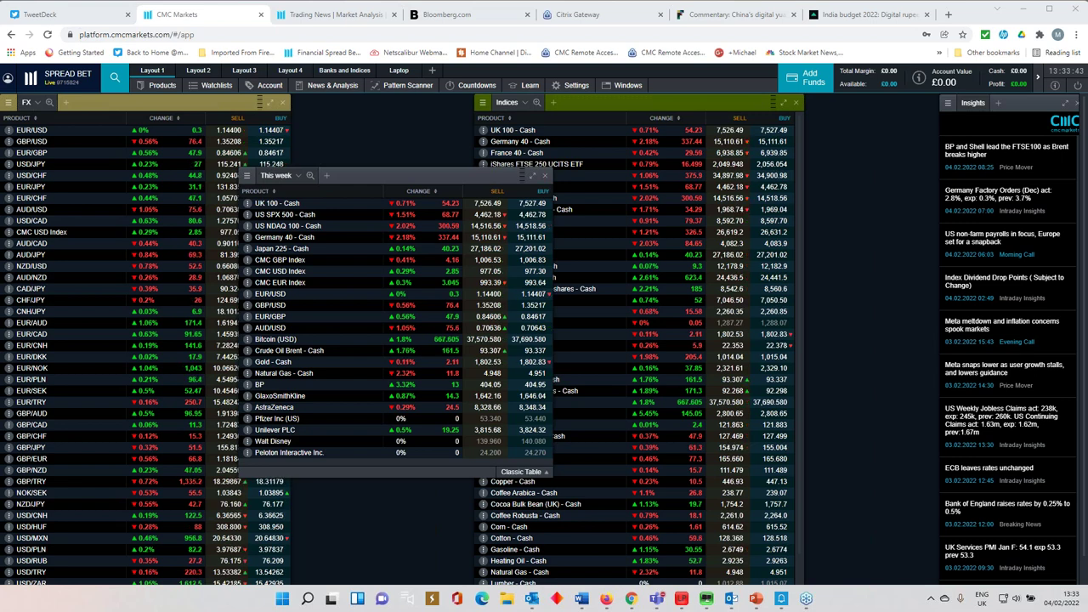
drag(440, 177, 409, 173)
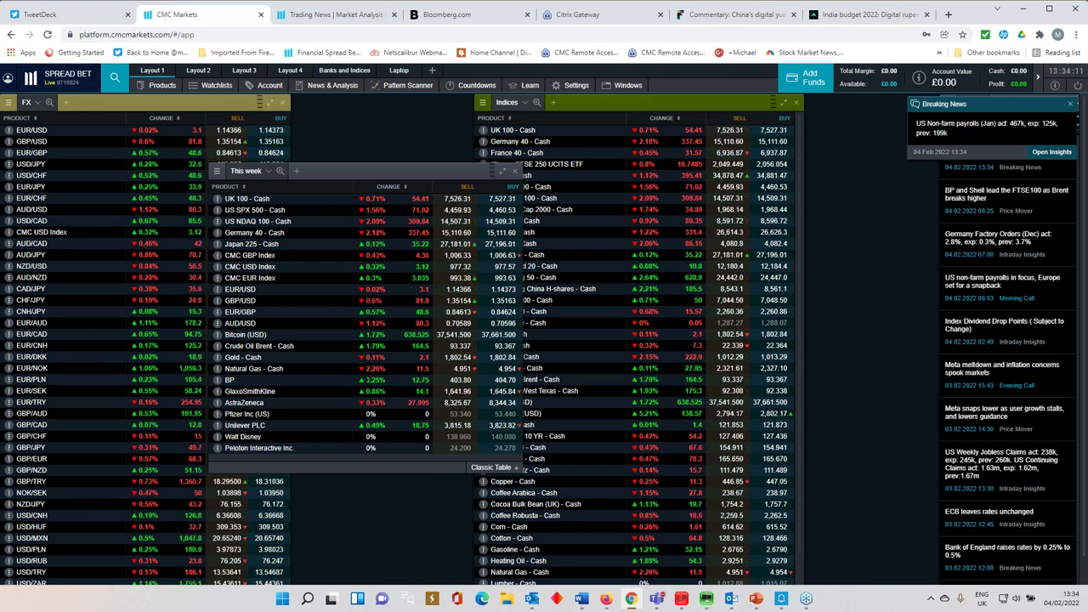
click(1070, 105)
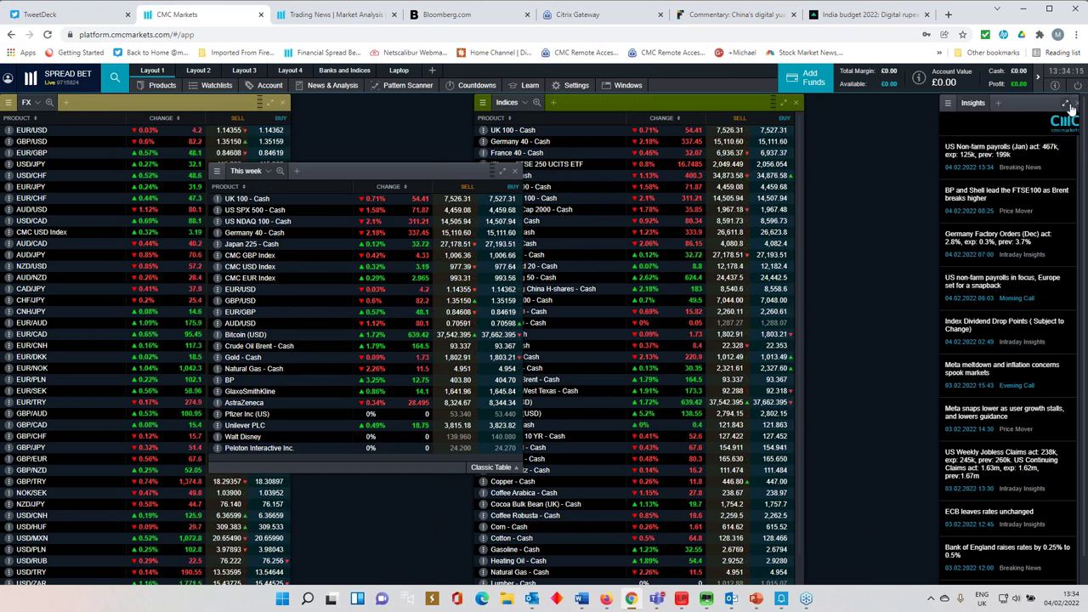
drag(424, 175, 498, 137)
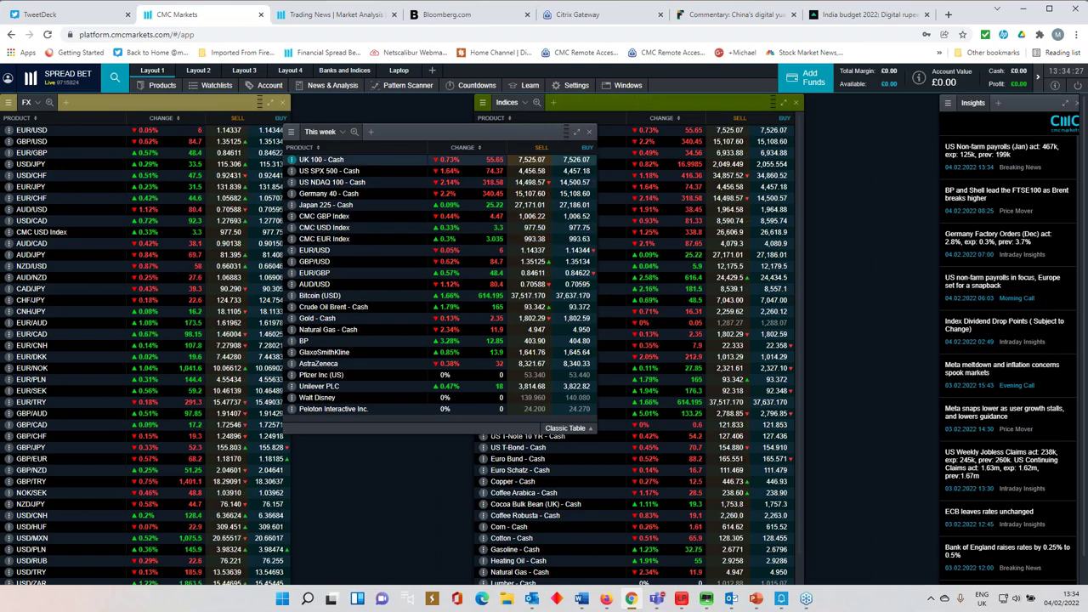
drag(425, 133, 404, 155)
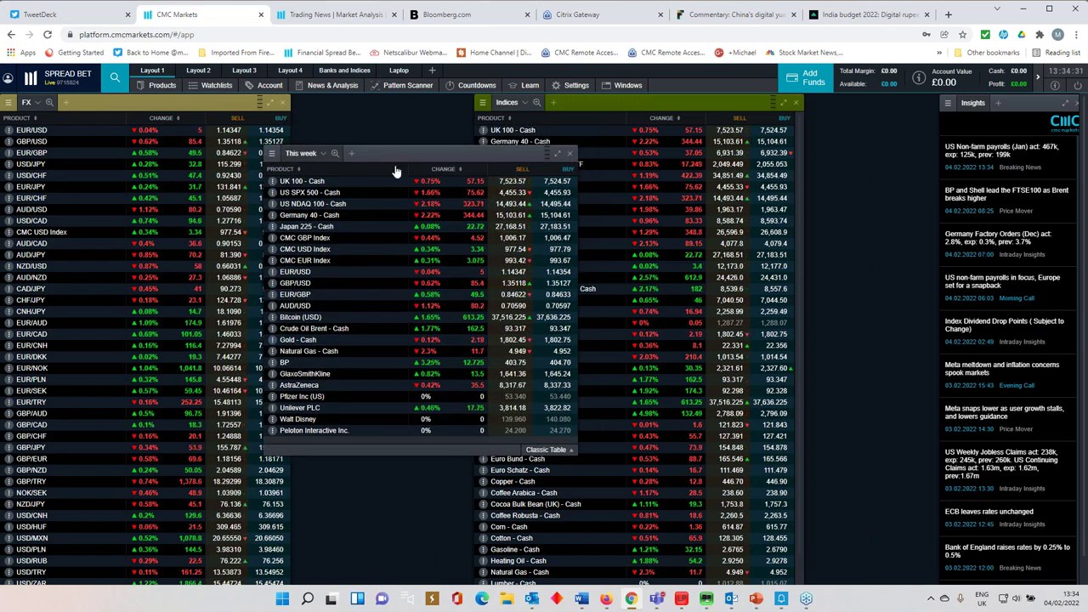
drag(407, 153, 466, 127)
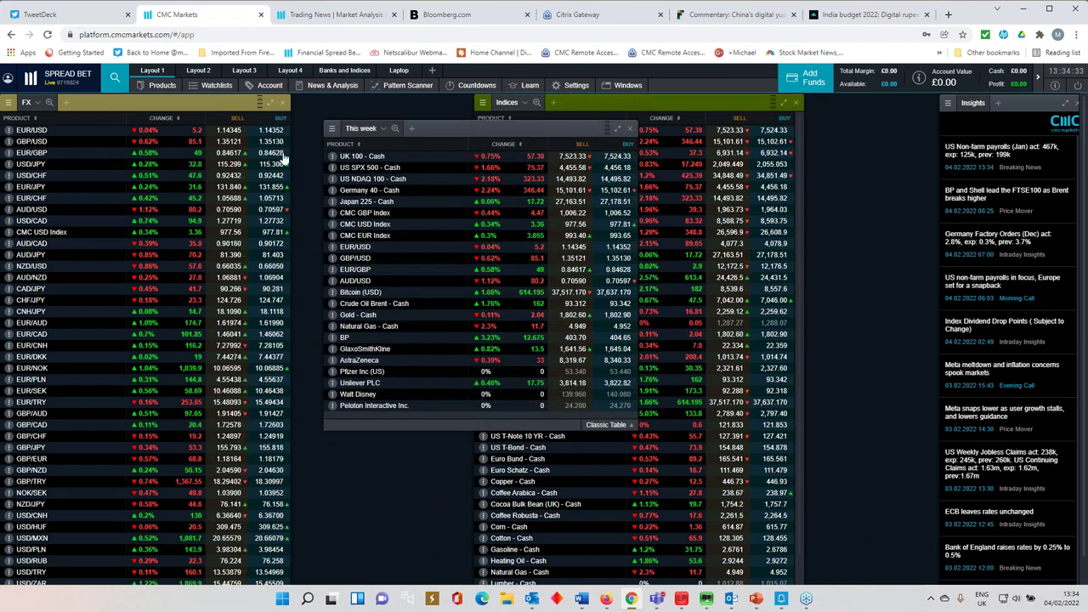
Step: Open the GBP/USD chart from the FX watchlist, enlarge and maximise it, and examine the daily price action over a two-year range
click(35, 142)
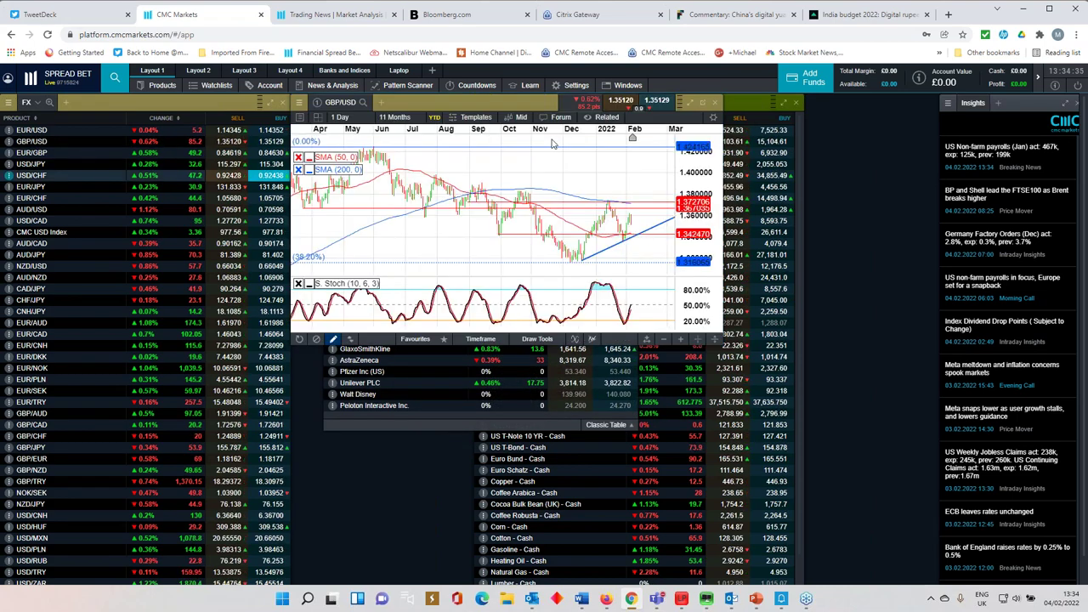
drag(510, 102, 414, 159)
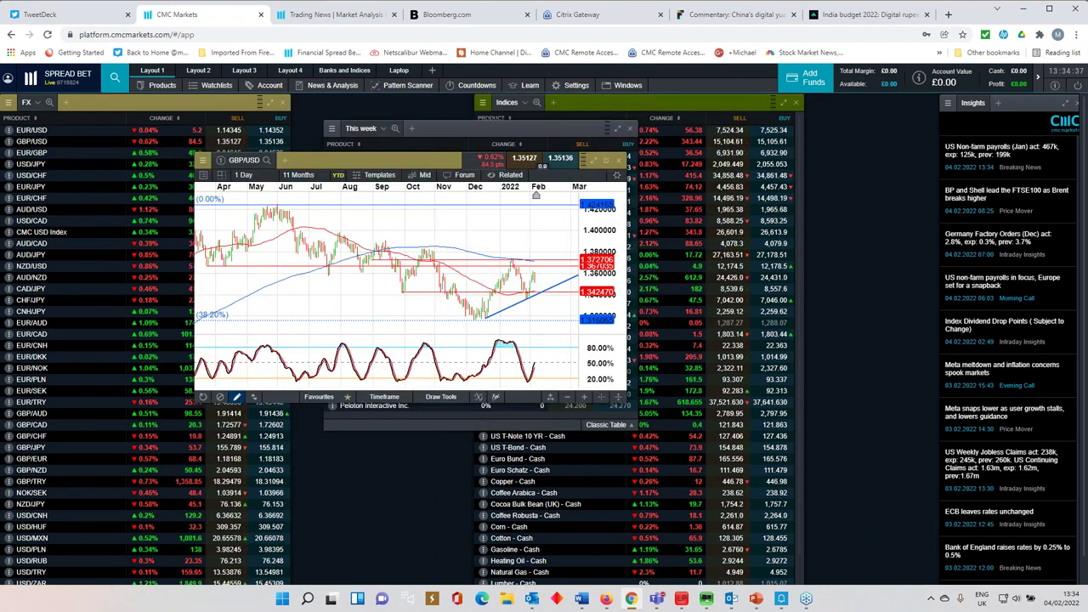
drag(629, 401, 818, 523)
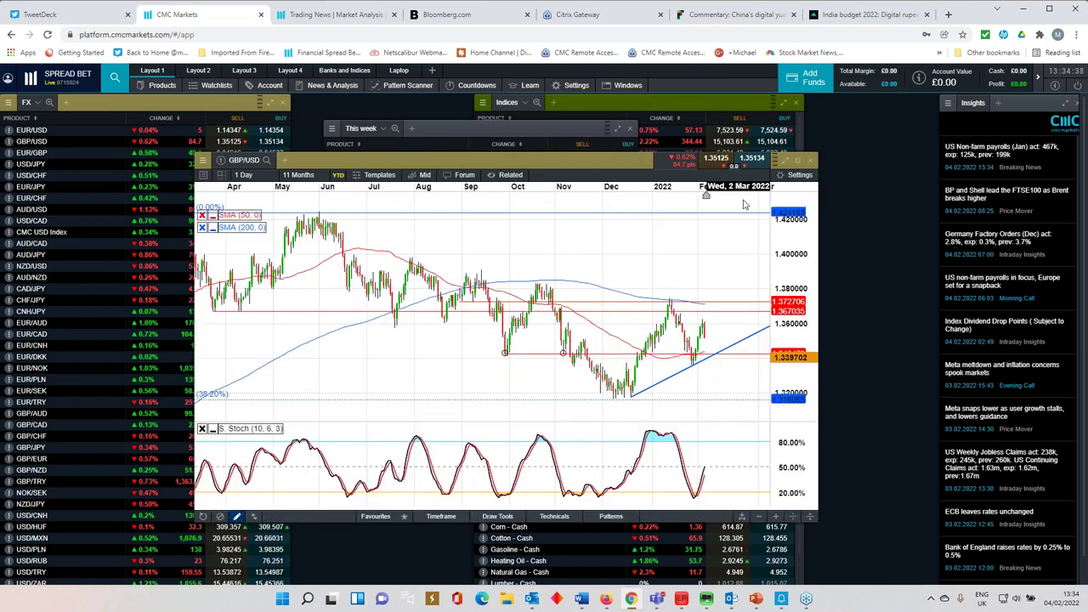
click(786, 159)
scroll(760, 234, down, 3)
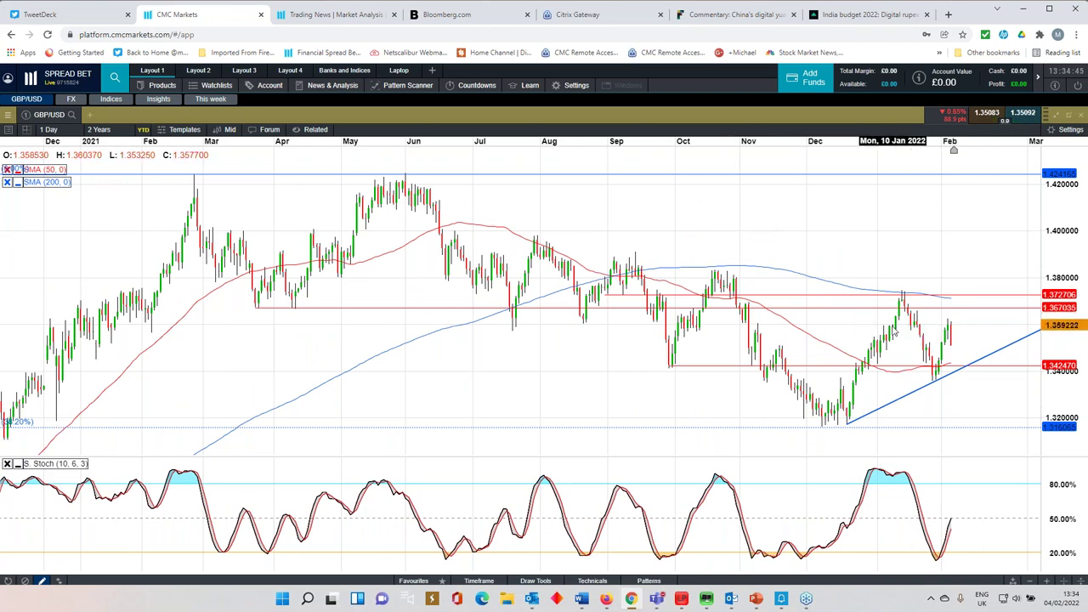
scroll(893, 333, up, 3)
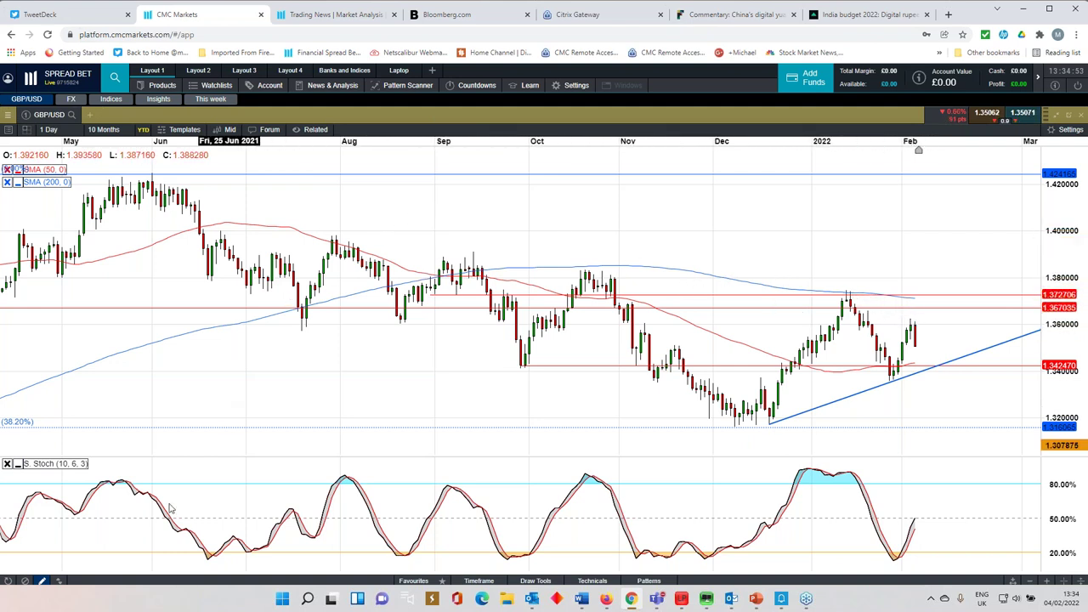
Step: Draw a descending trend line on GBP/USD from the 1 June 2021 high through the January 2022 high, and close the chart
click(406, 583)
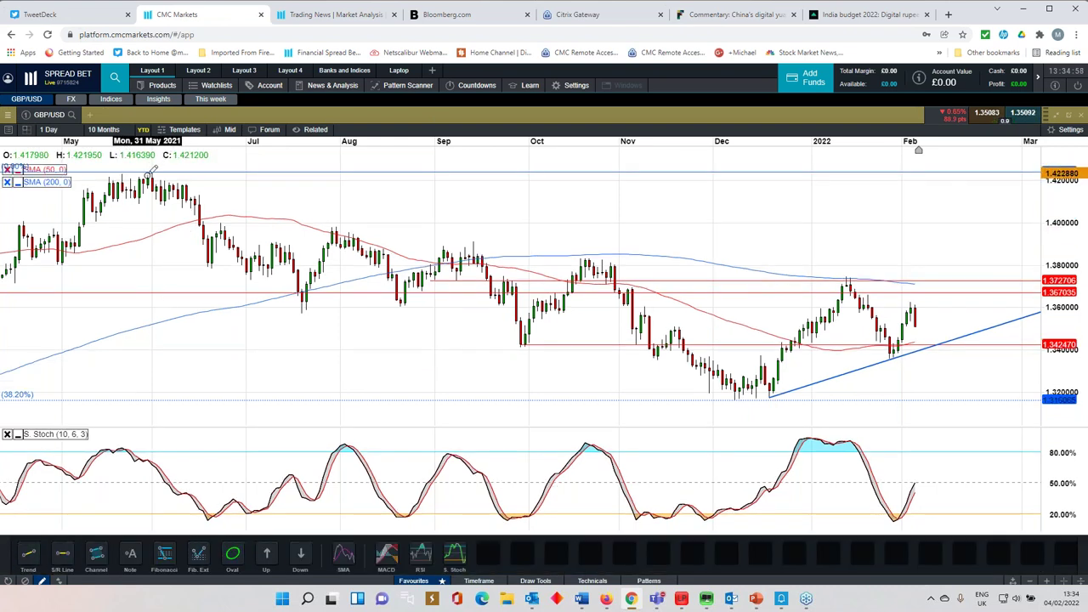
drag(151, 169, 847, 276)
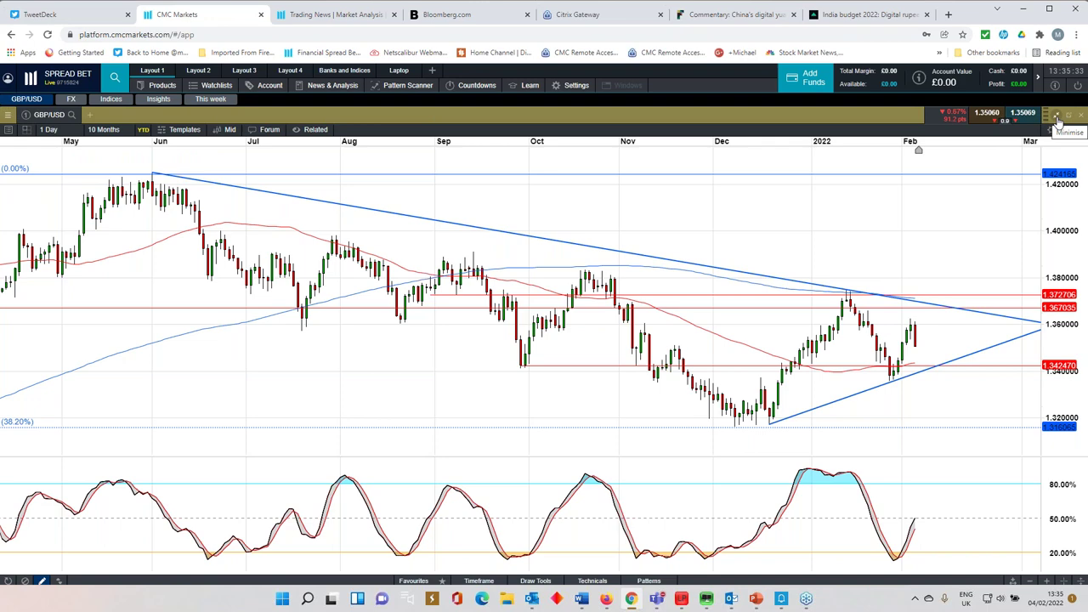
click(1055, 117)
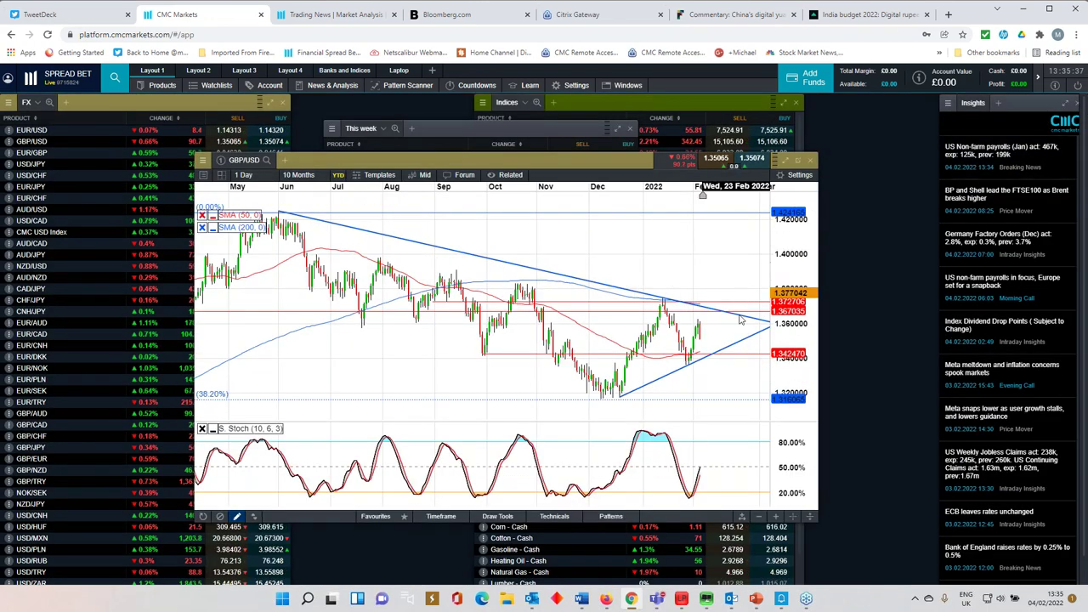
click(810, 161)
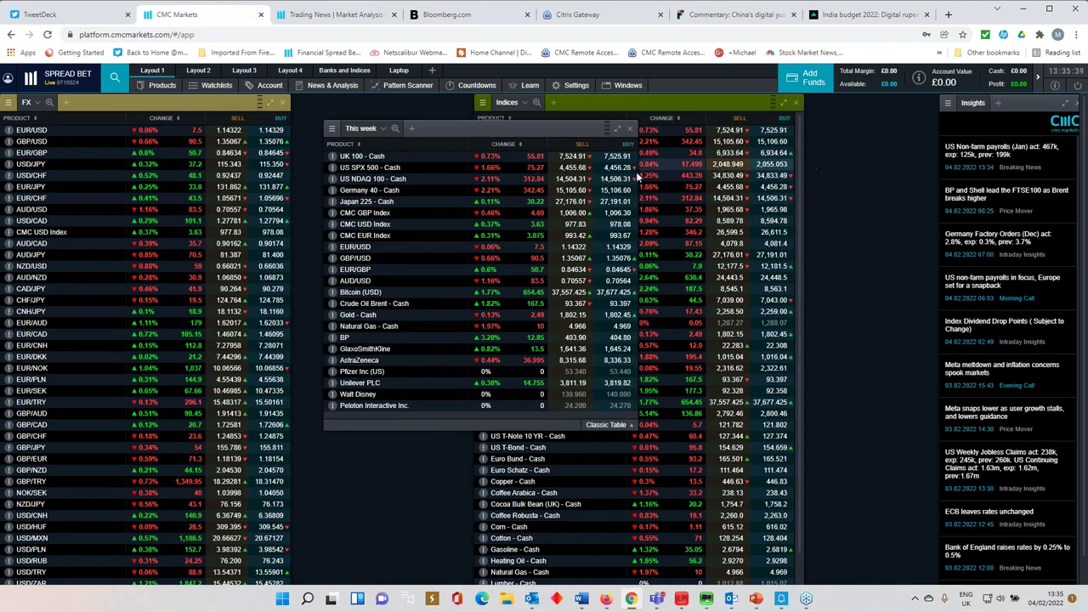
drag(505, 127, 417, 126)
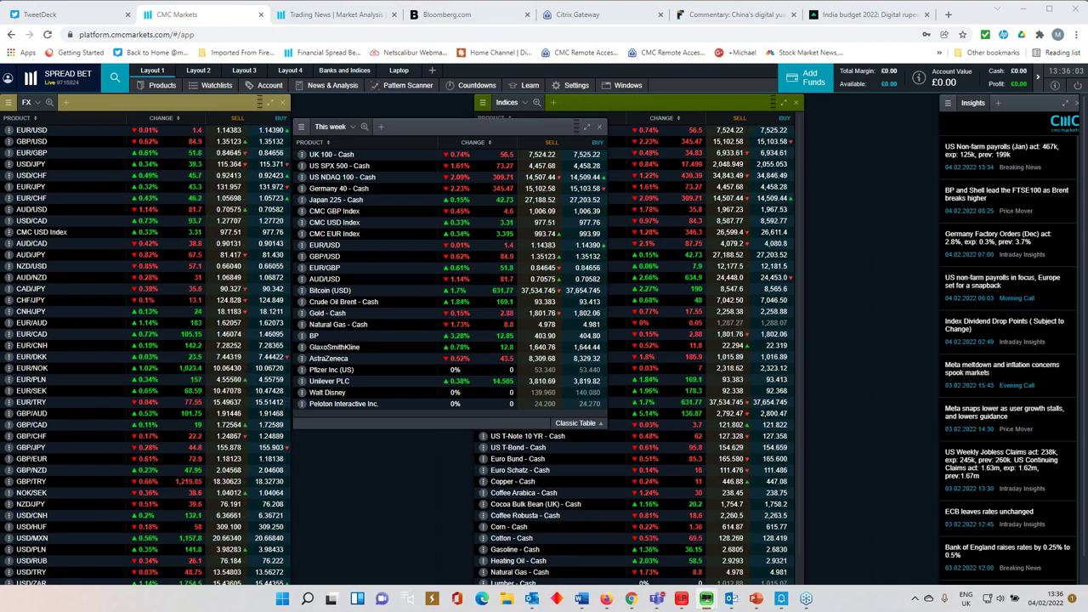
Step: Switch to the Bloomberg window, examine the US Generic Govt 2 Yr yield over one day around 13:30, and move the window away
drag(1087, 100, 634, 100)
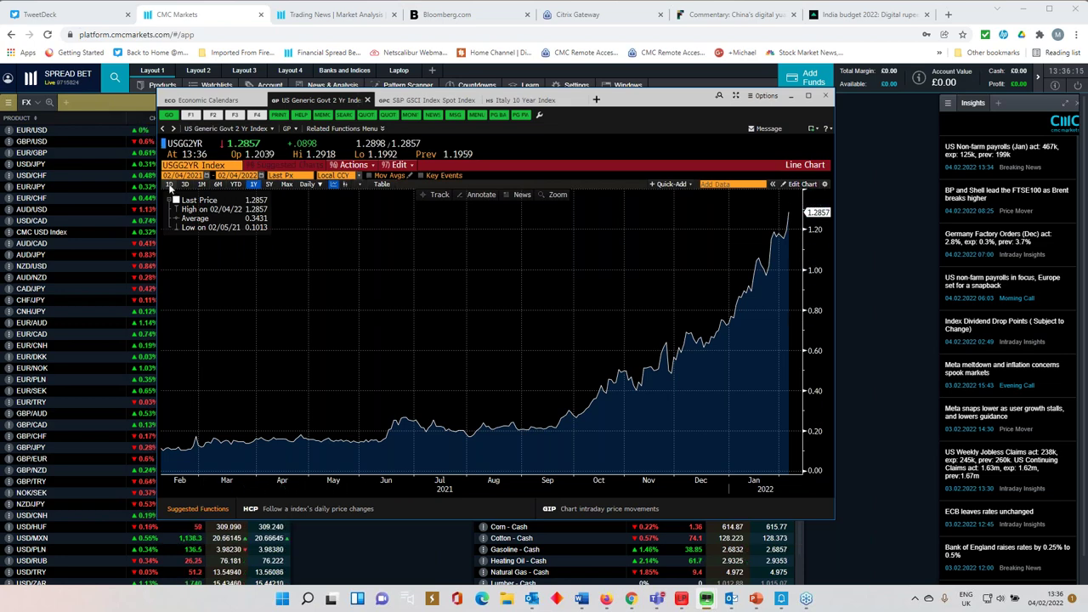
click(169, 184)
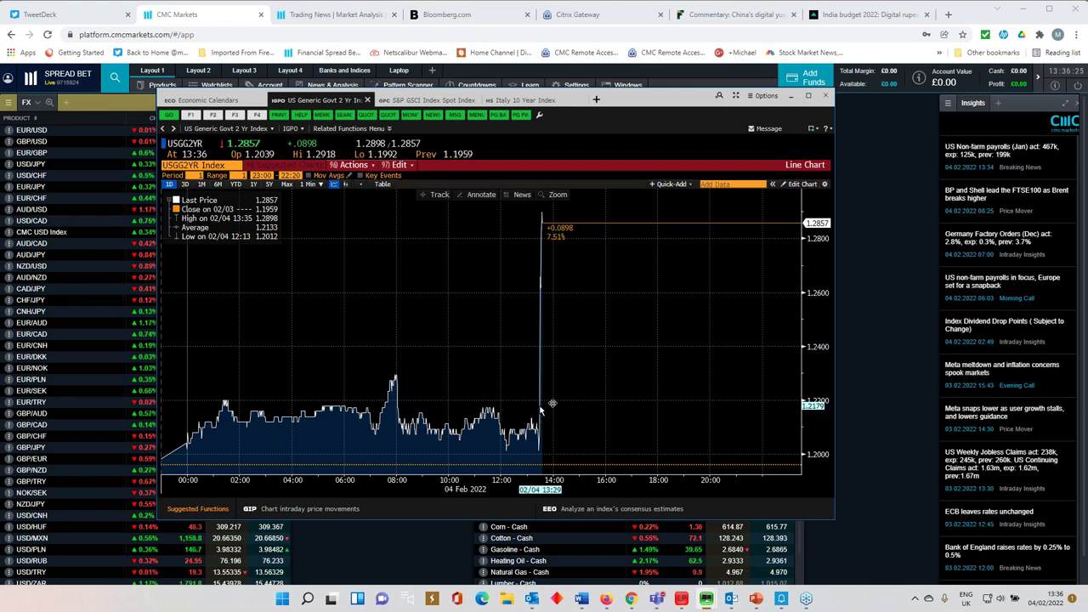
mouse_move(540, 224)
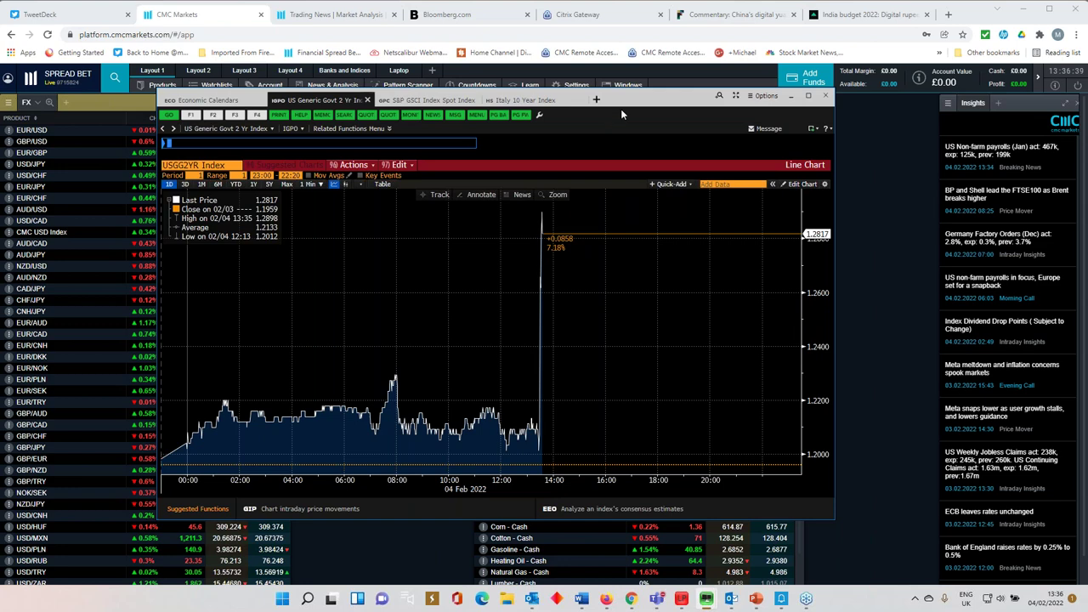
drag(629, 104, 648, 103)
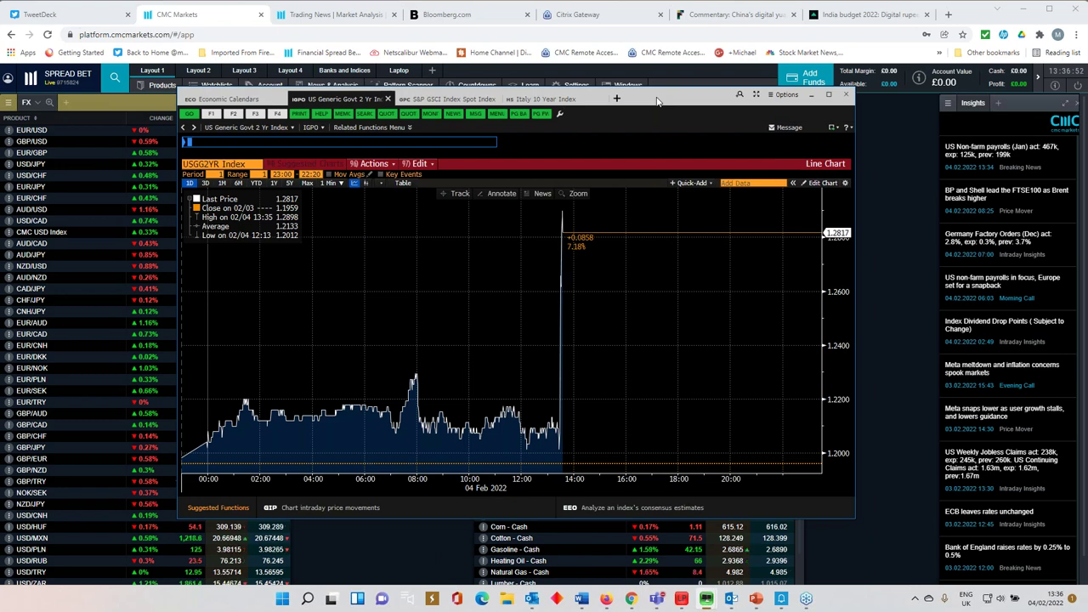
drag(665, 103, 1087, 103)
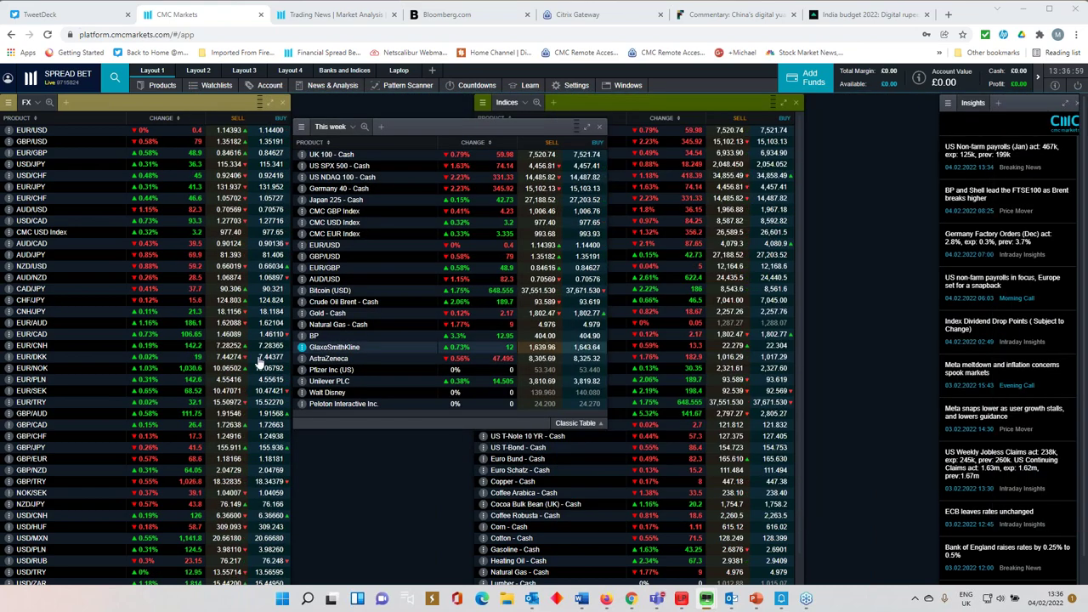
Step: Open the US NDAQ 100 chart from the This week watchlist, examine the 5-minute price action around the payrolls release, and close the chart
drag(437, 128, 522, 152)
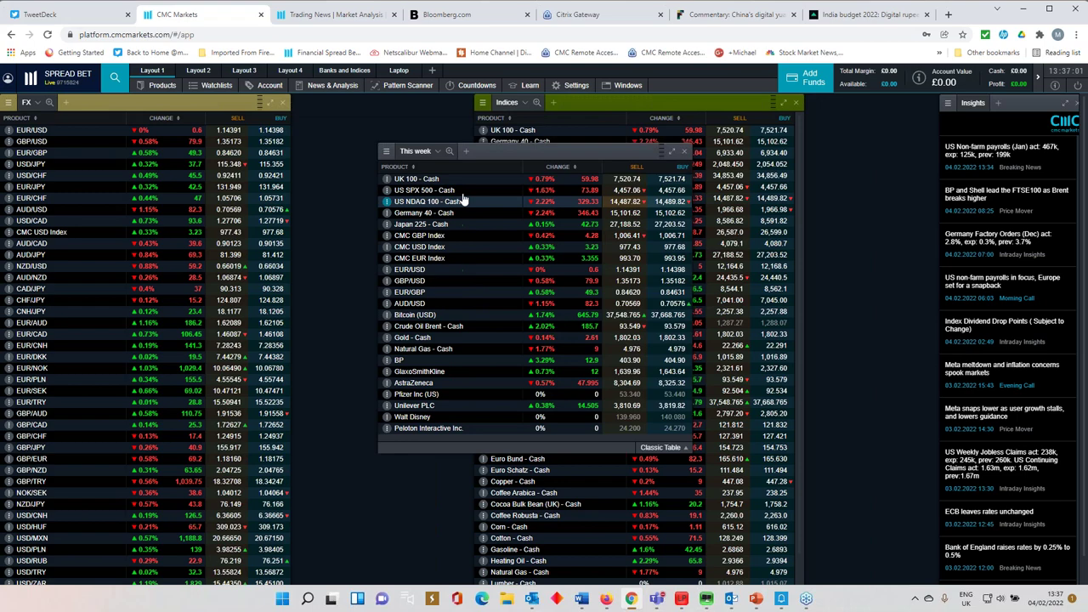
double_click(435, 203)
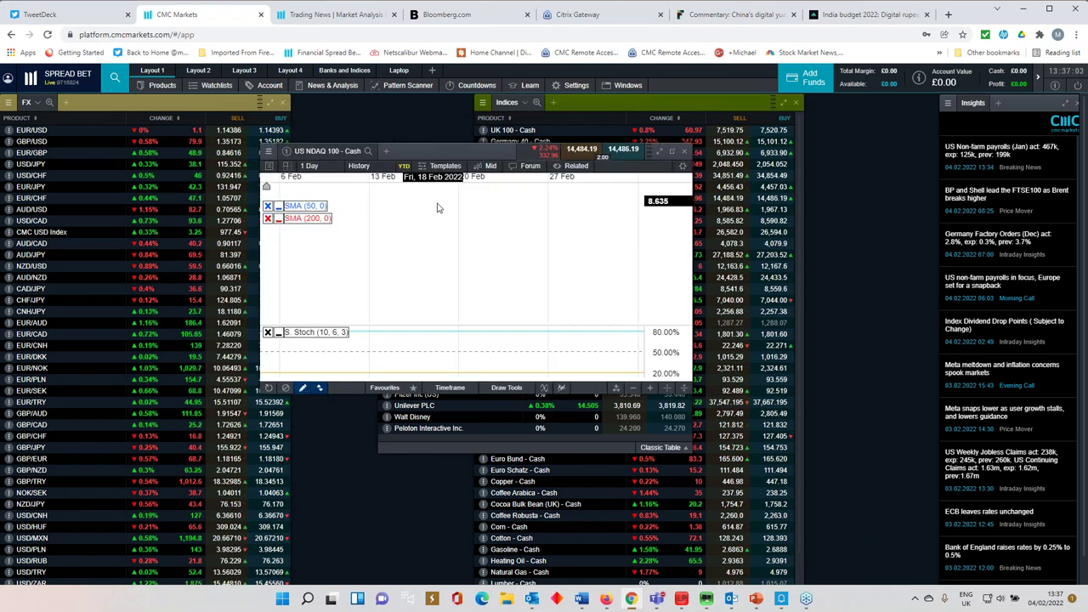
scroll(499, 255, up, 6)
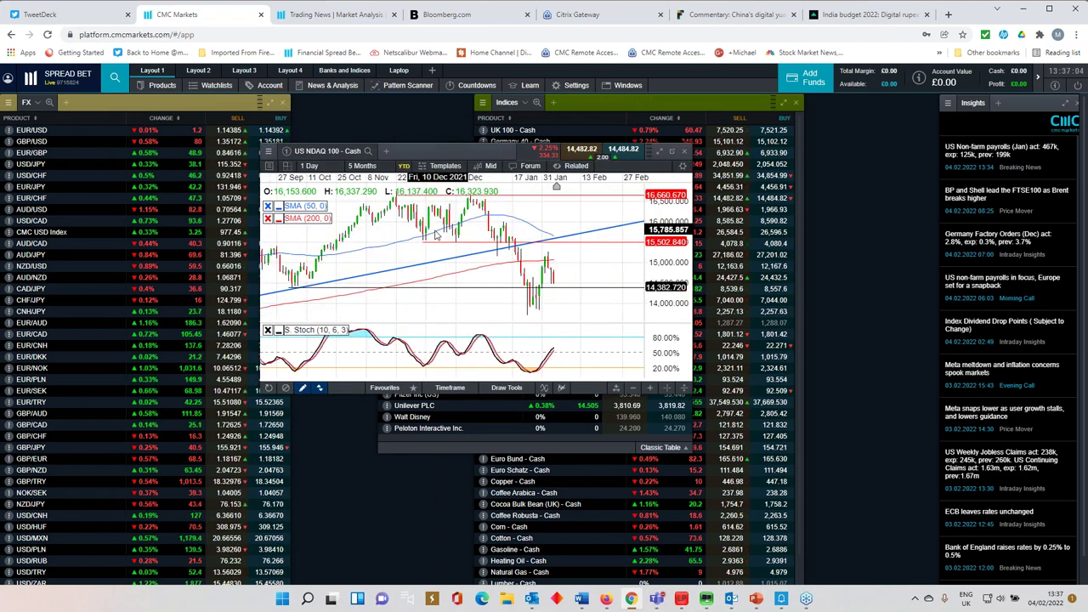
click(315, 169)
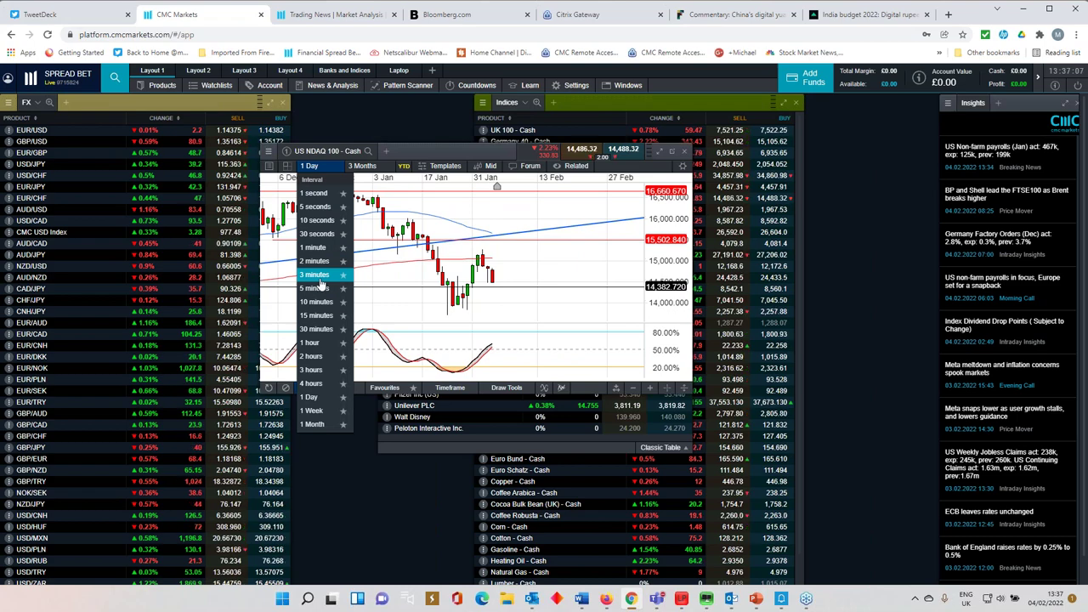
click(323, 291)
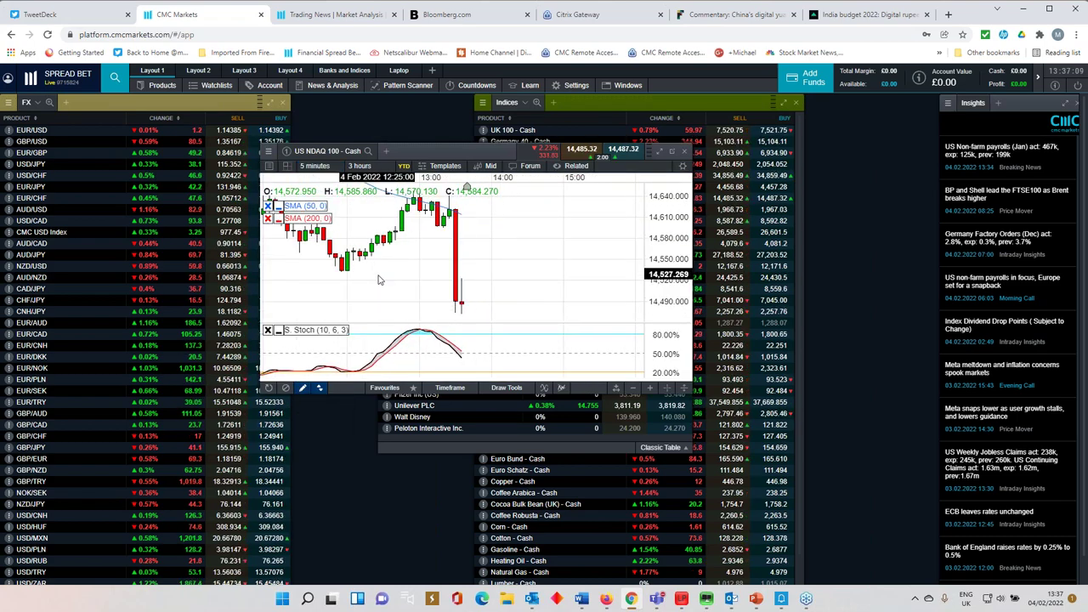
click(660, 154)
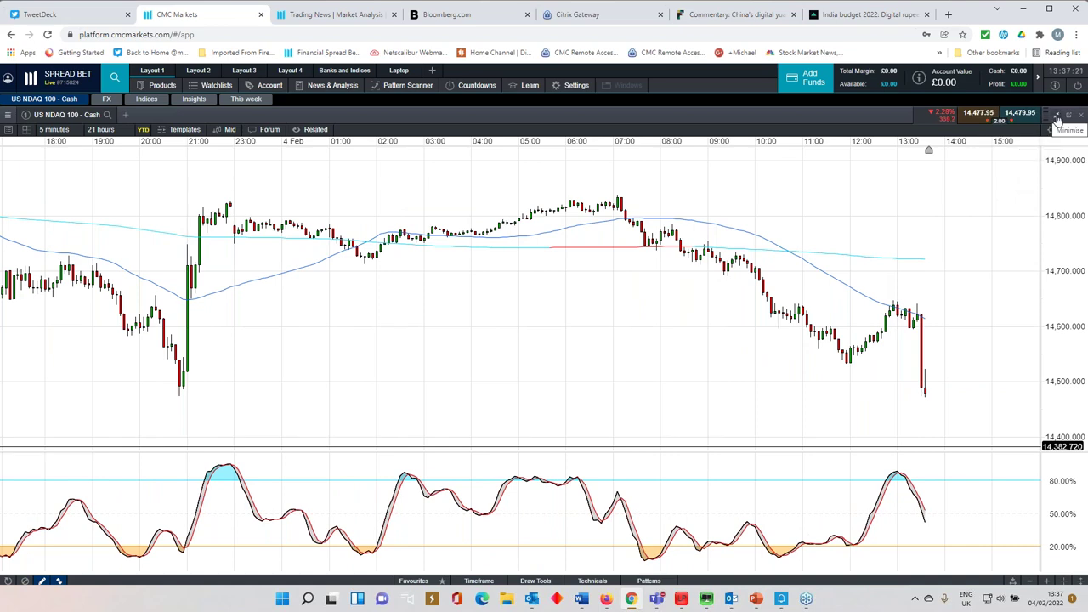
click(1057, 116)
click(685, 154)
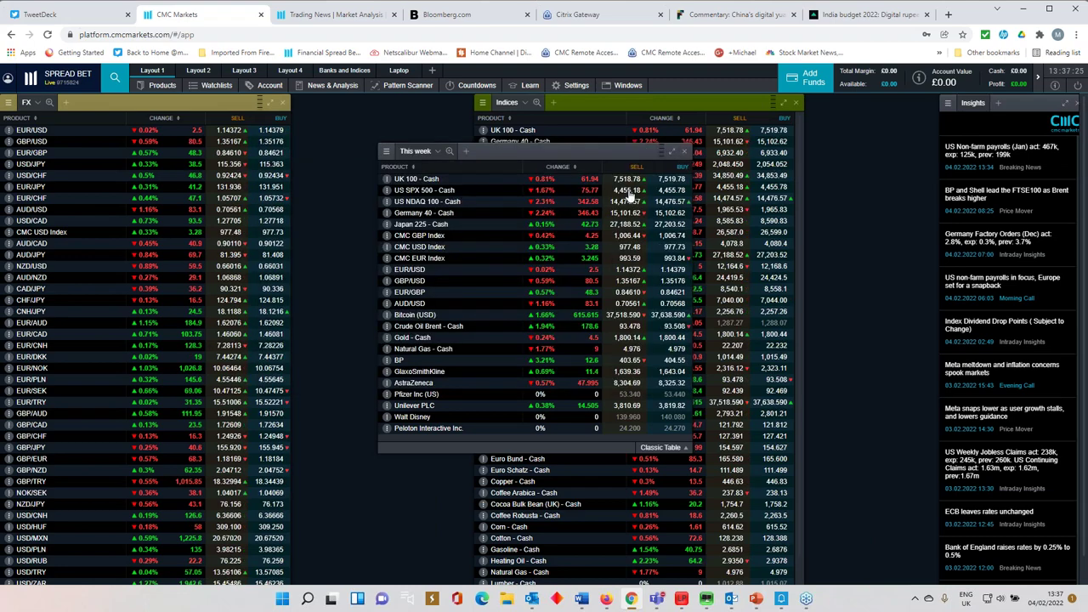
Step: Open the Natural Gas - Cash chart from the This week watchlist, maximise it and show 11 months of daily prices
drag(435, 153, 365, 185)
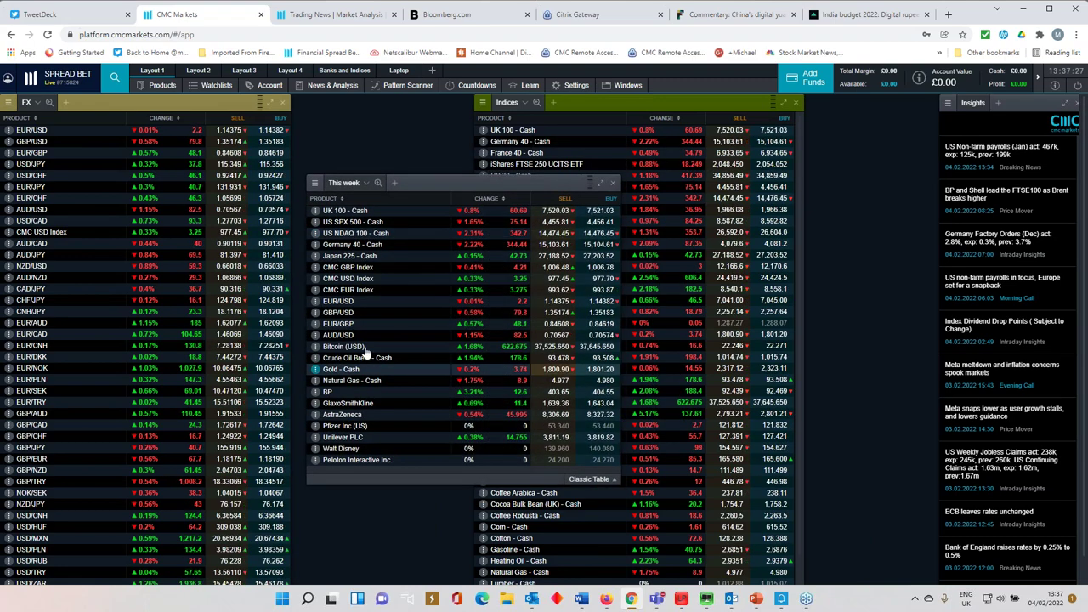
double_click(360, 380)
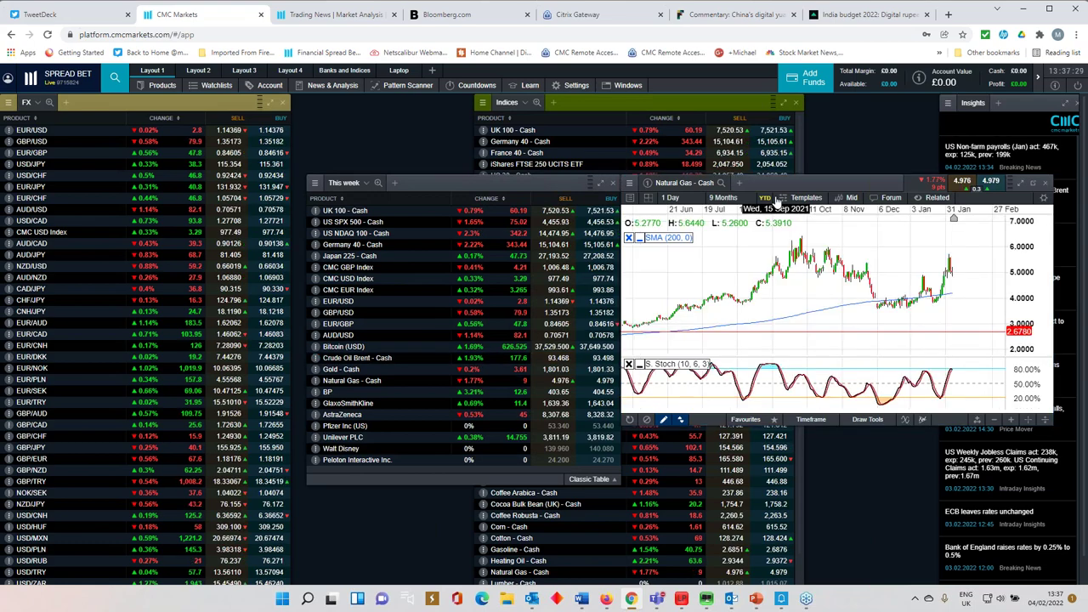
drag(1000, 186, 652, 243)
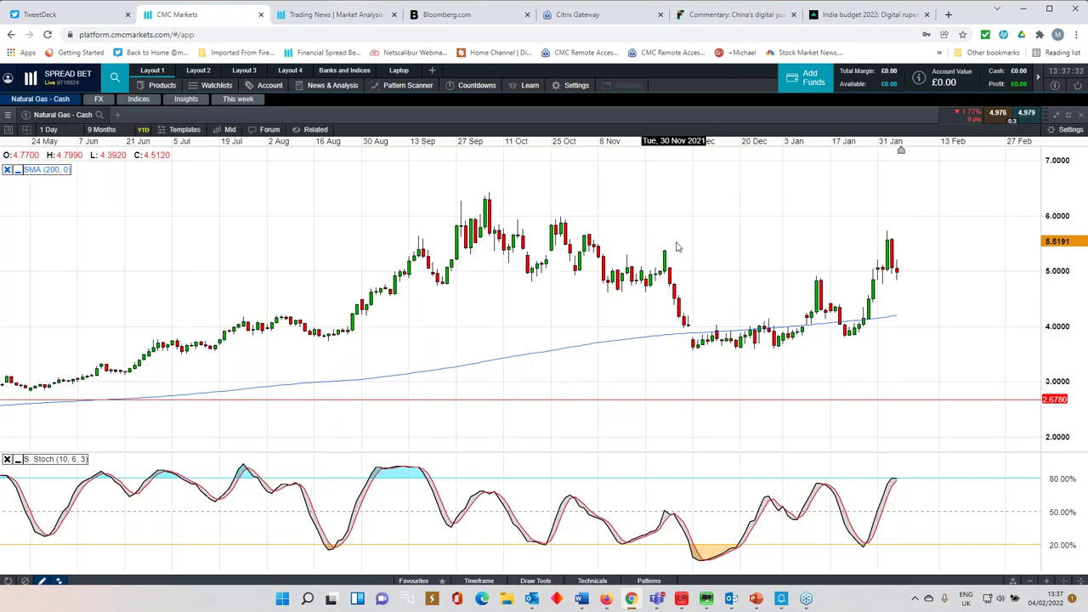
click(673, 241)
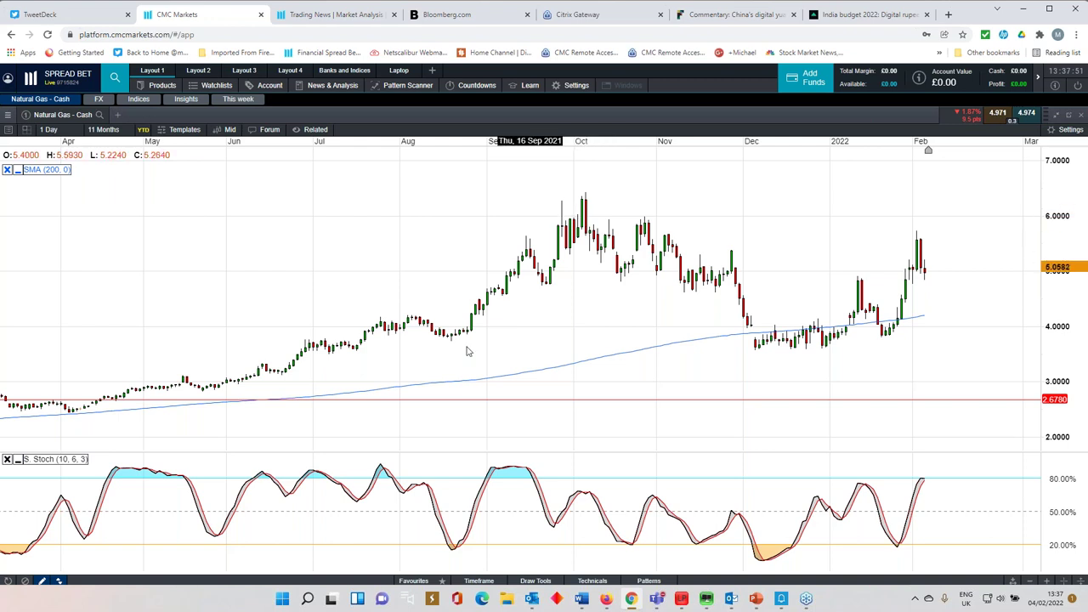
Step: Draw a descending trend line from the October 2021 high to the February 2022 high, and mark horizontal support at 4.8460
click(414, 581)
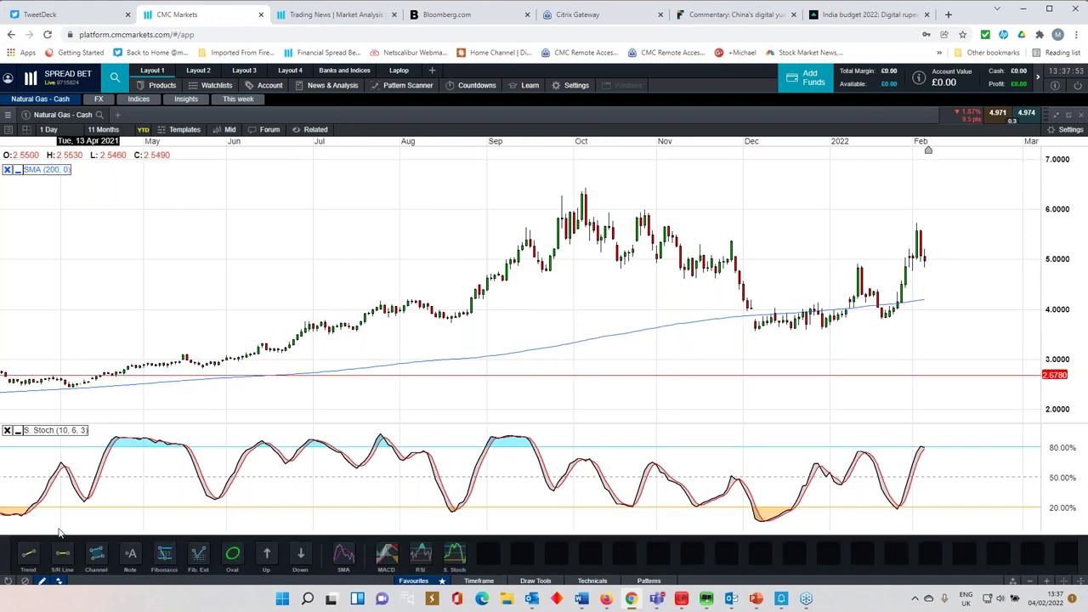
click(38, 557)
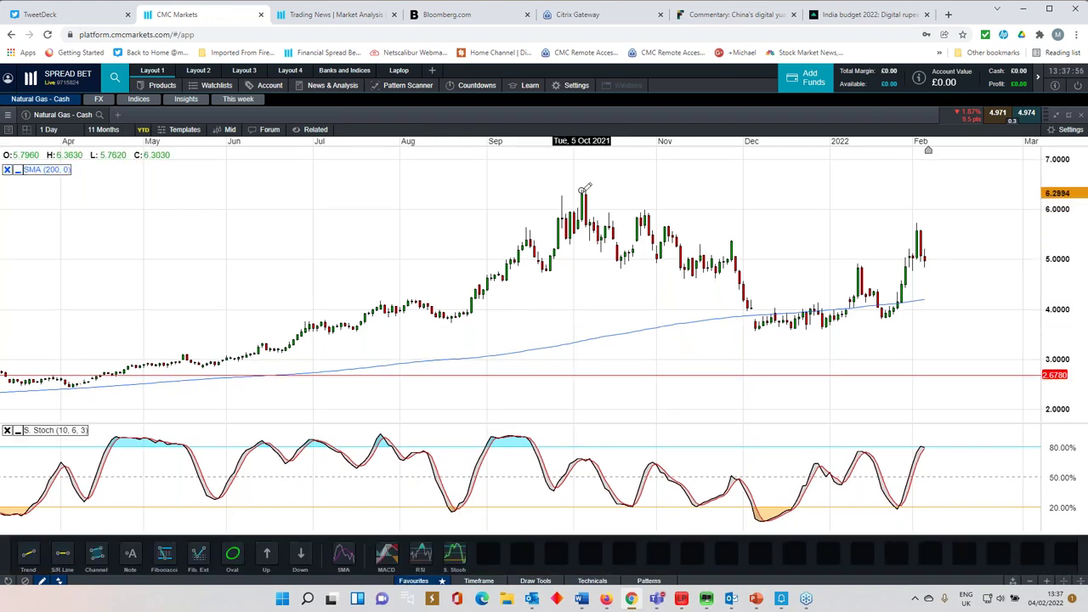
drag(586, 186, 916, 224)
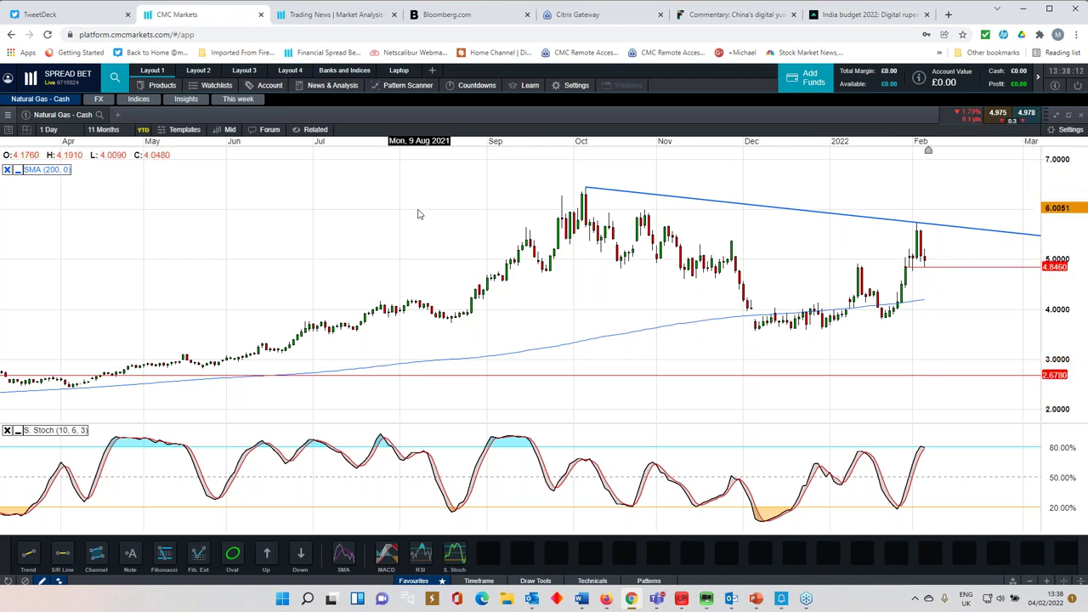
Step: Set the Natural Gas interval to 1 hour and draw a rising trend line from the late-January low to the 4 February low
click(48, 130)
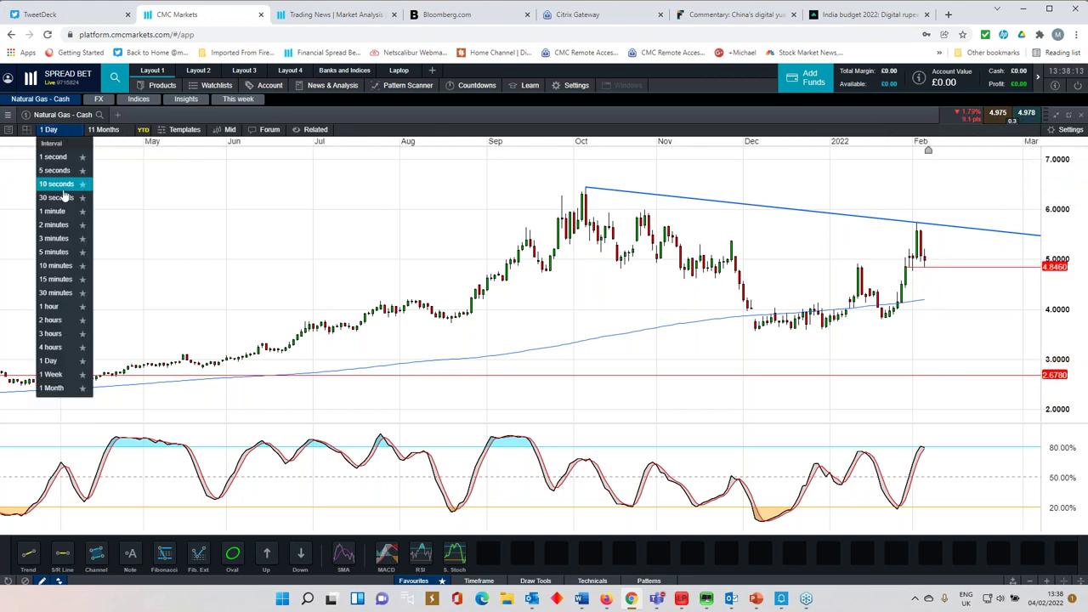
click(51, 306)
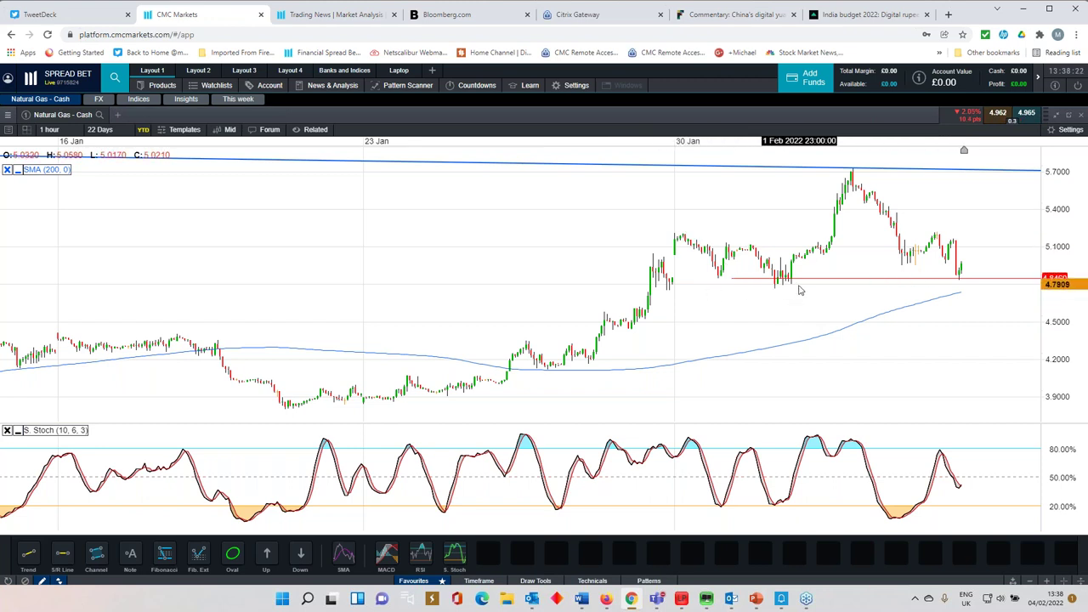
click(44, 556)
drag(666, 288, 962, 280)
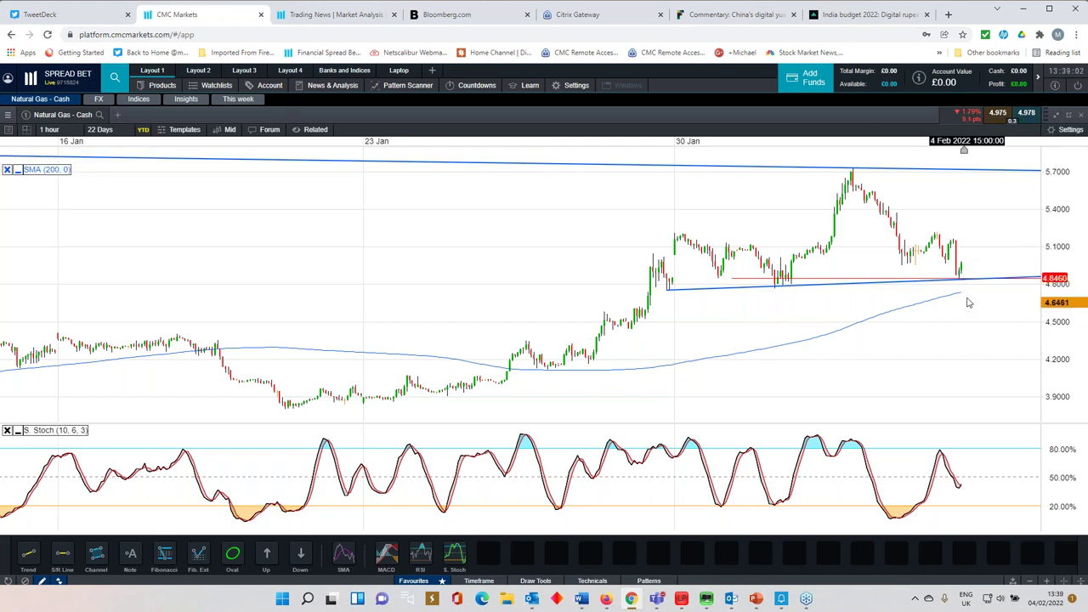
Step: Hide the favourite drawing tools, examine hourly Natural Gas prices over 25 days against the trend lines, and close the chart
click(1057, 116)
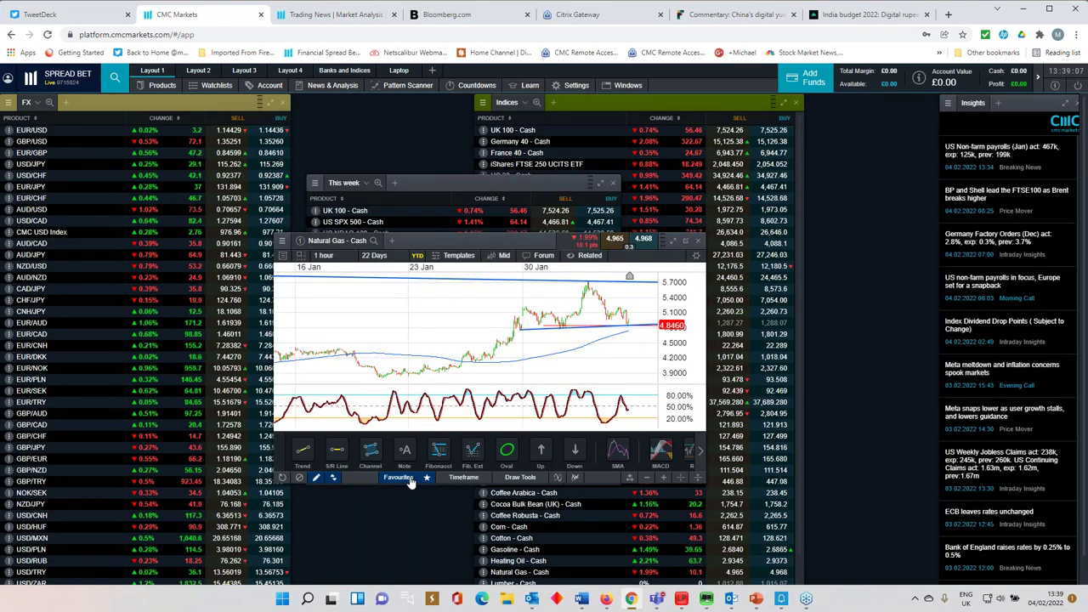
scroll(524, 315, up, 2)
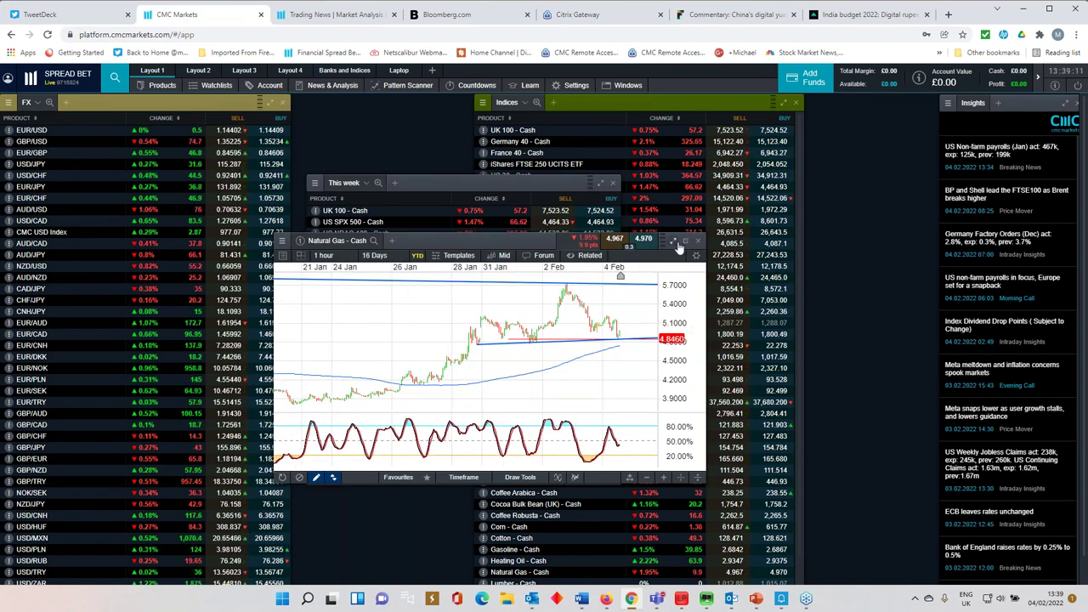
click(673, 240)
scroll(872, 287, down, 3)
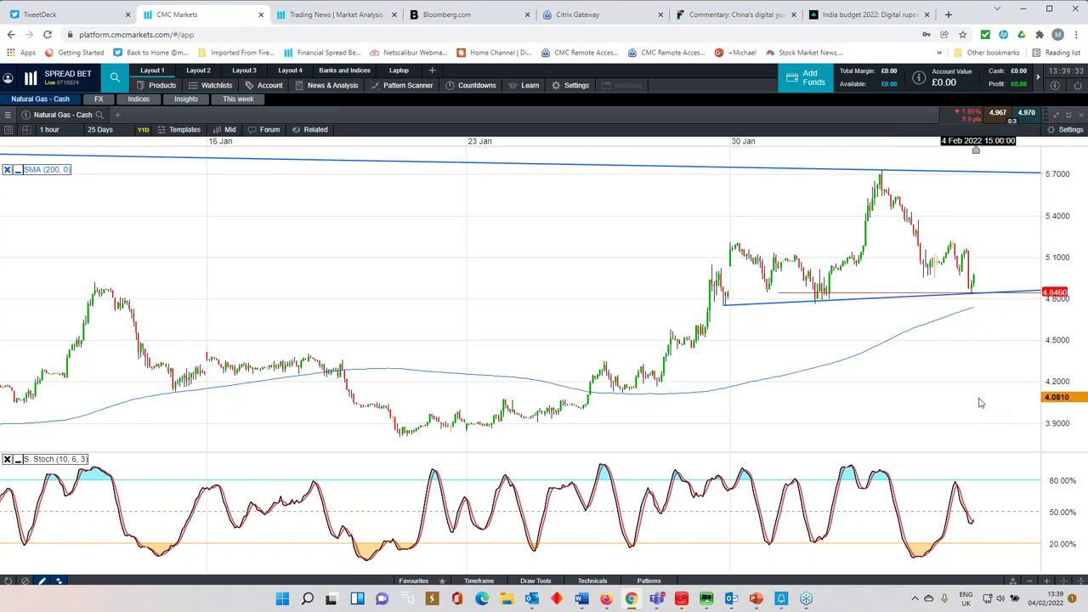
click(1056, 116)
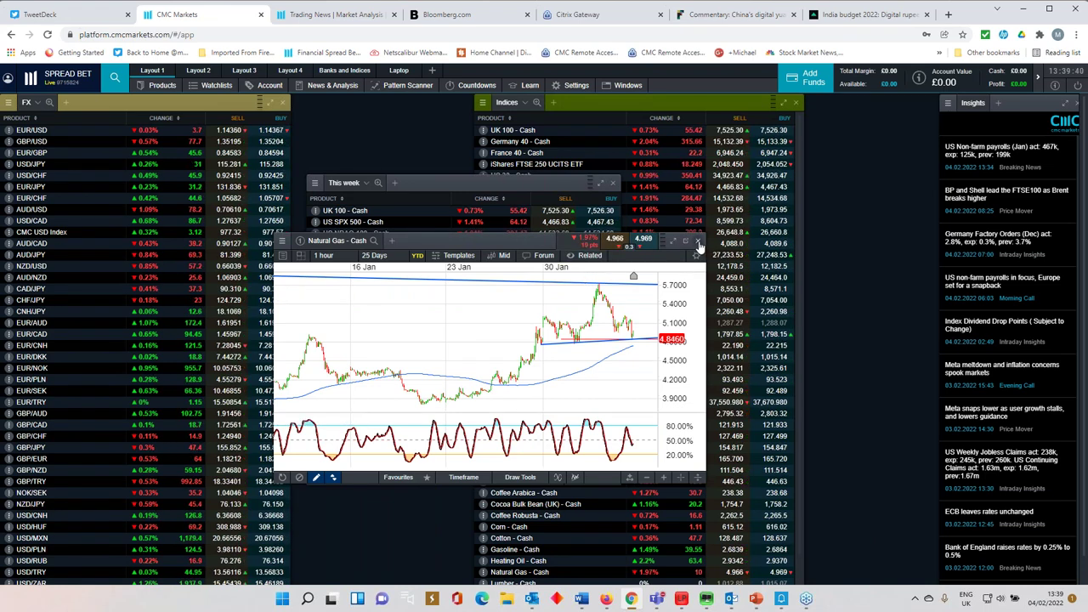
click(698, 244)
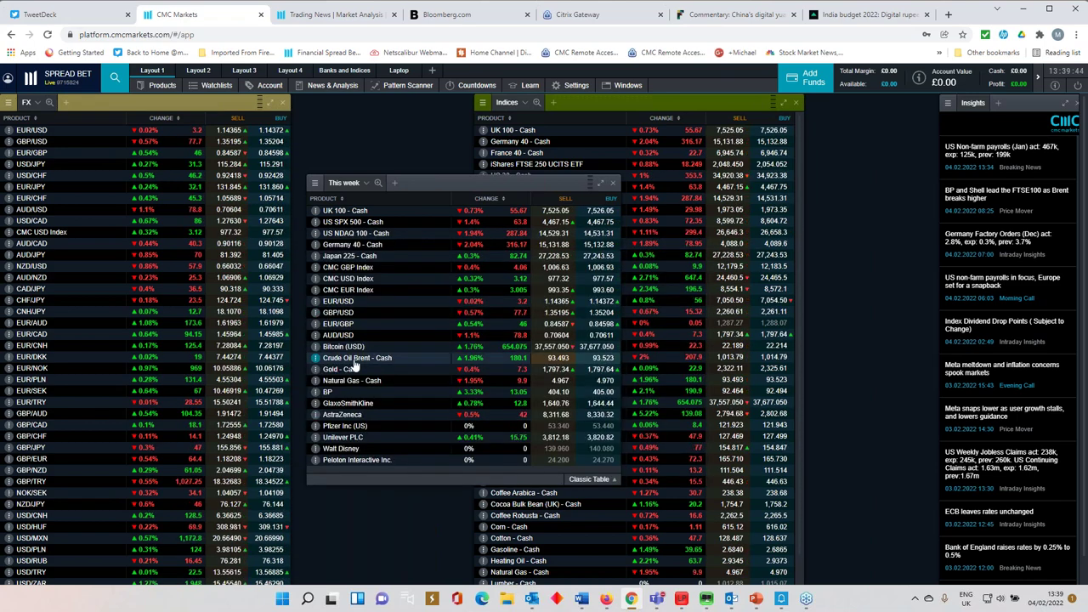
Step: Open the Crude Oil Brent - Cash chart from the This week watchlist, maximise it, and examine the daily price action above the 86.9800 level
click(374, 358)
drag(1001, 193, 768, 254)
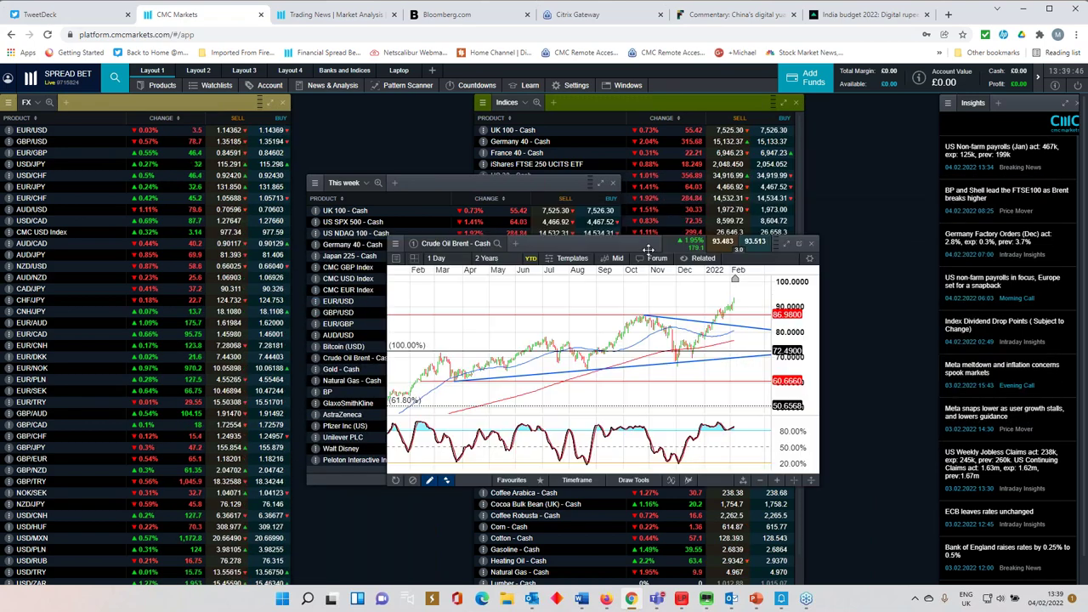
double_click(767, 254)
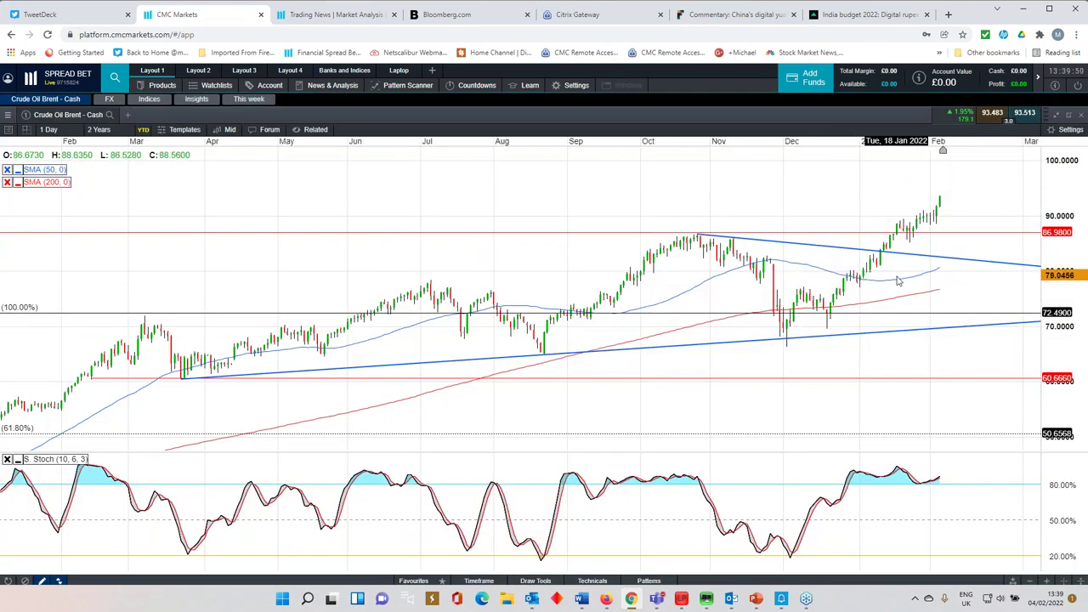
scroll(896, 280, down, 2)
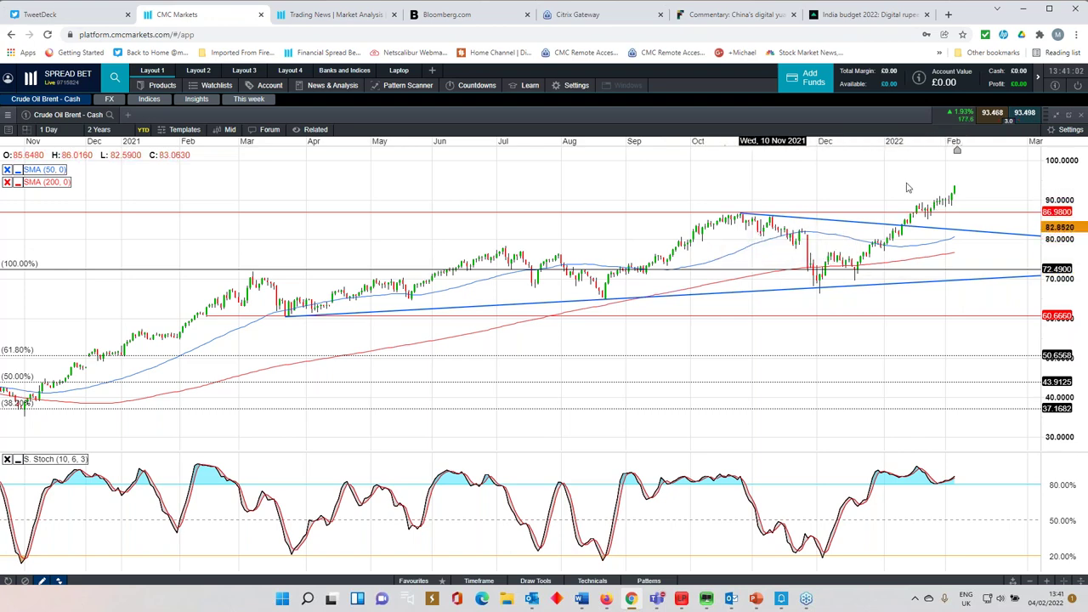
Step: Restore and close the Crude Oil Brent - Cash chart, and move the This week watchlist higher in the workspace
click(1056, 116)
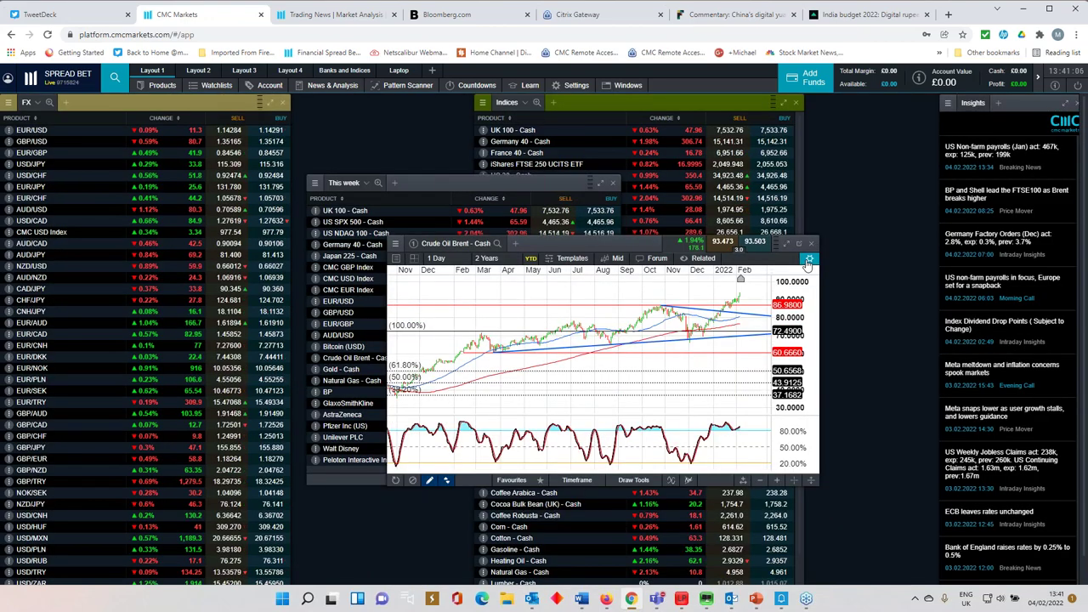
click(811, 245)
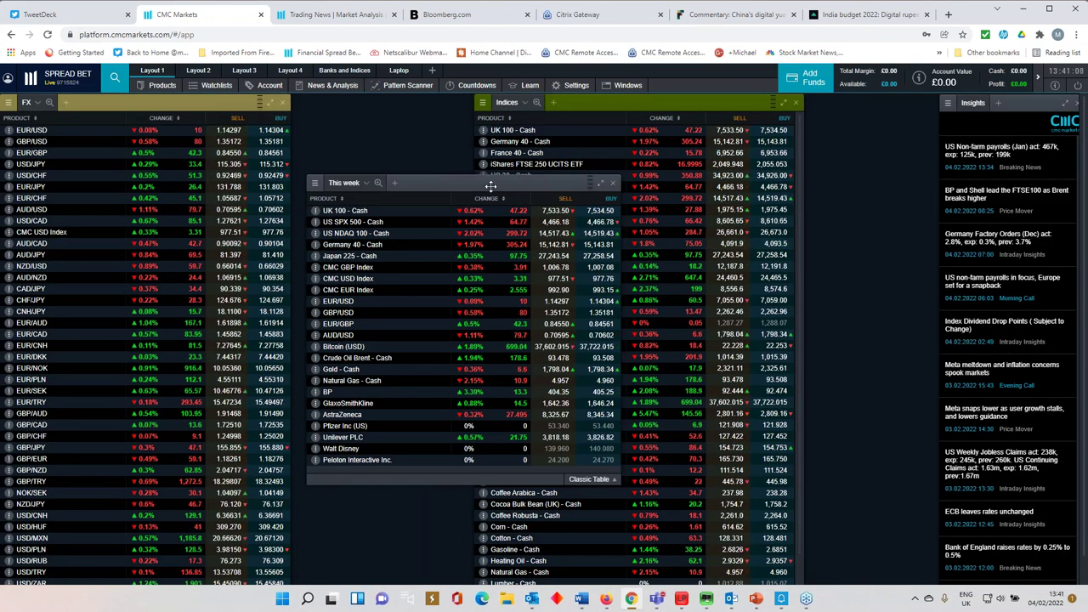
drag(491, 186, 475, 188)
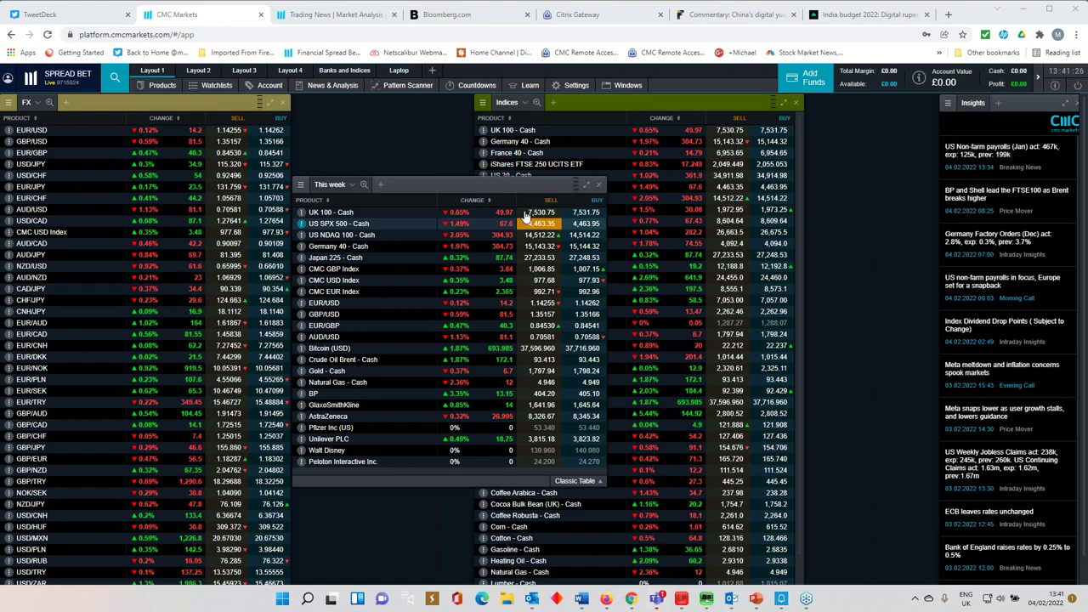
drag(479, 185, 483, 144)
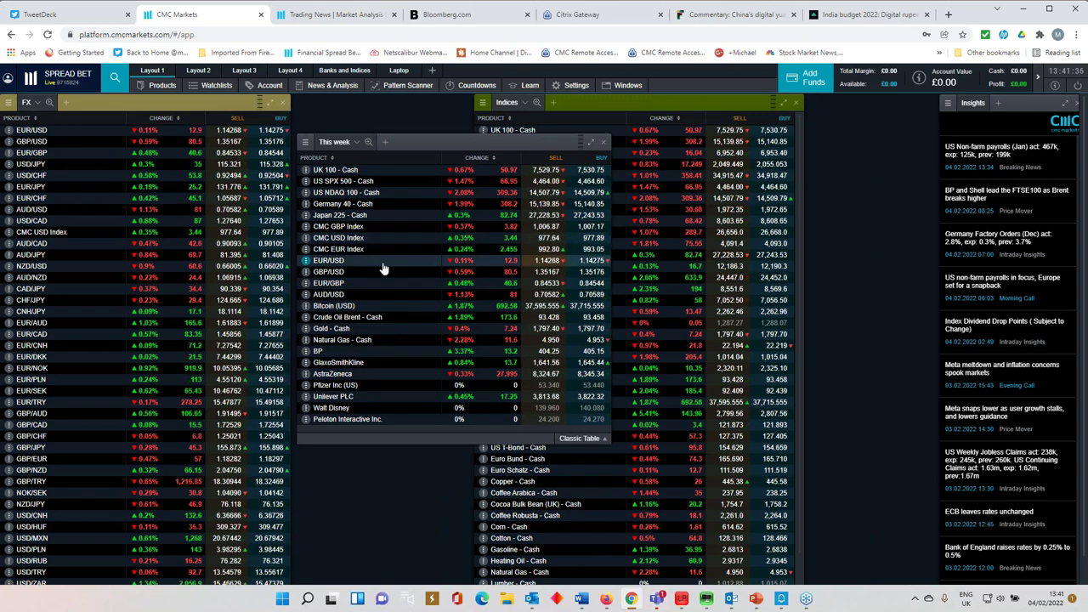
Step: Open the AUD/USD chart from the This week watchlist, maximise it, and extend the daily view to 3 years
click(340, 294)
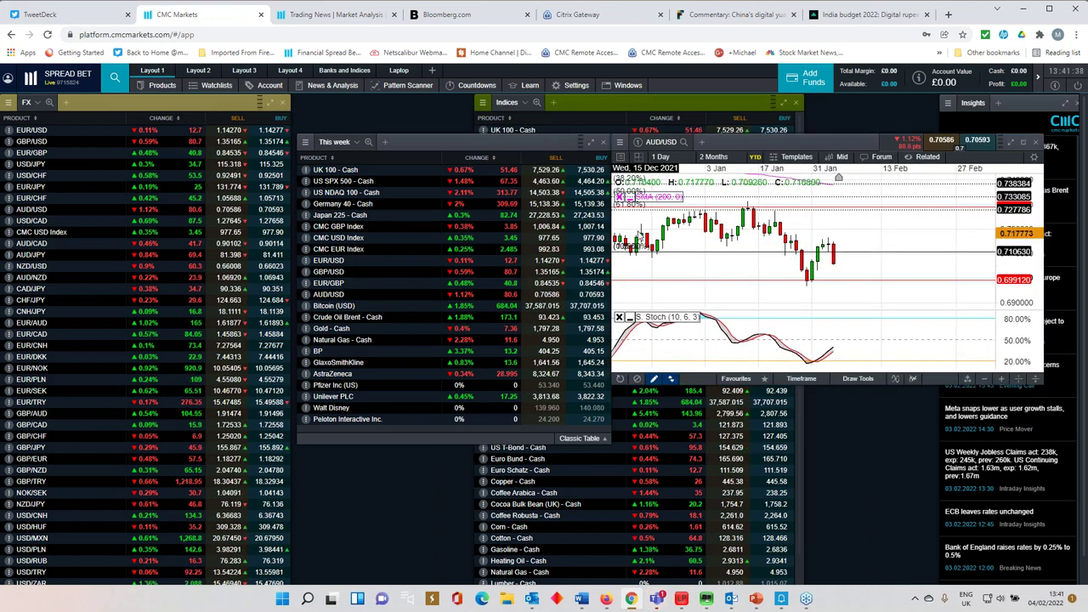
drag(685, 158, 375, 266)
click(700, 250)
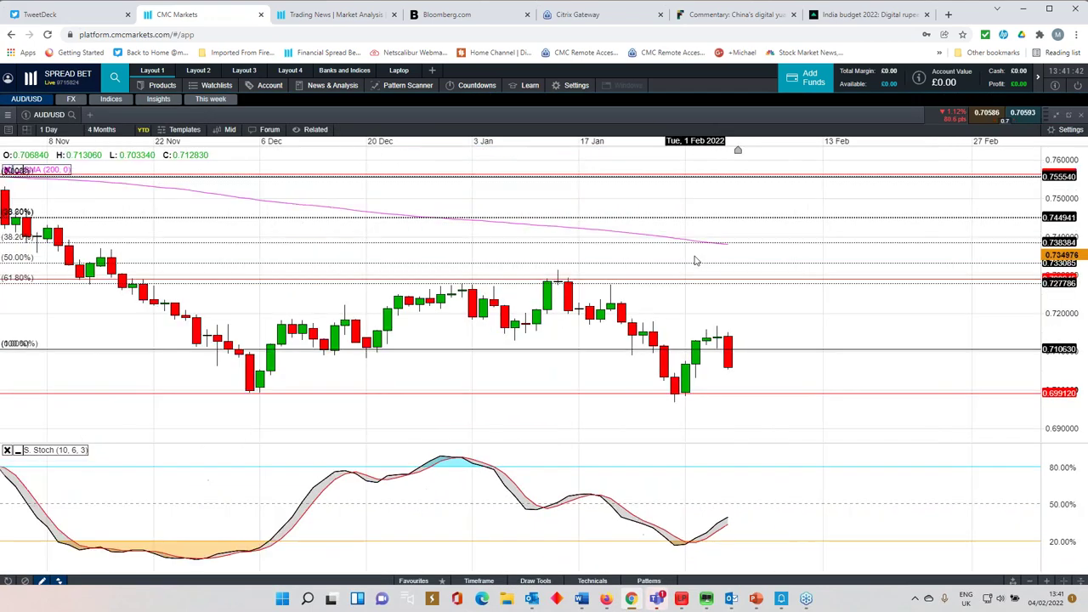
scroll(694, 259, down, 6)
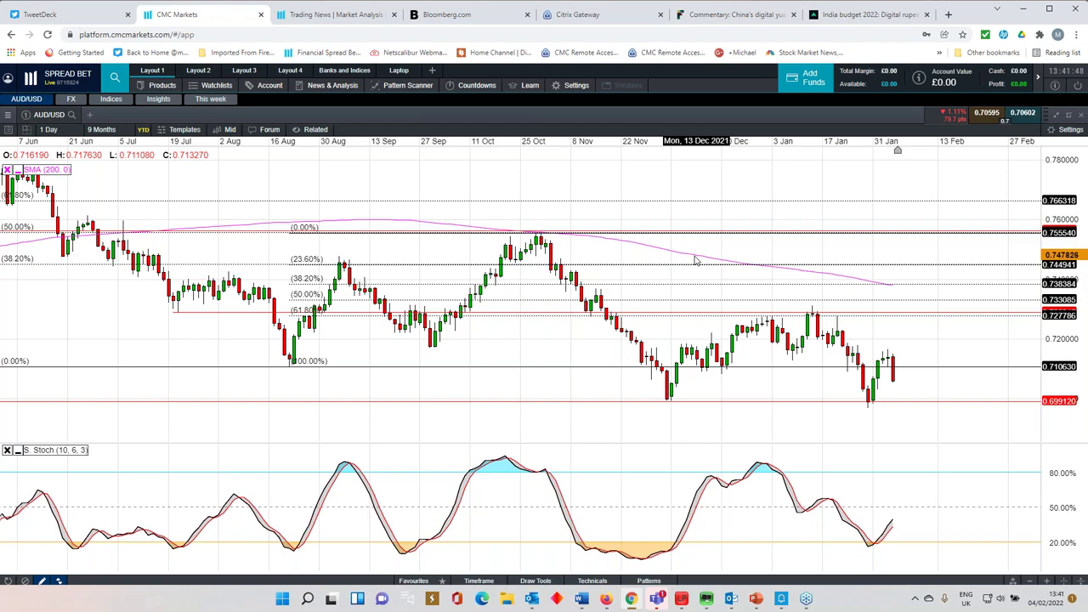
scroll(586, 286, down, 6)
scroll(586, 286, down, 3)
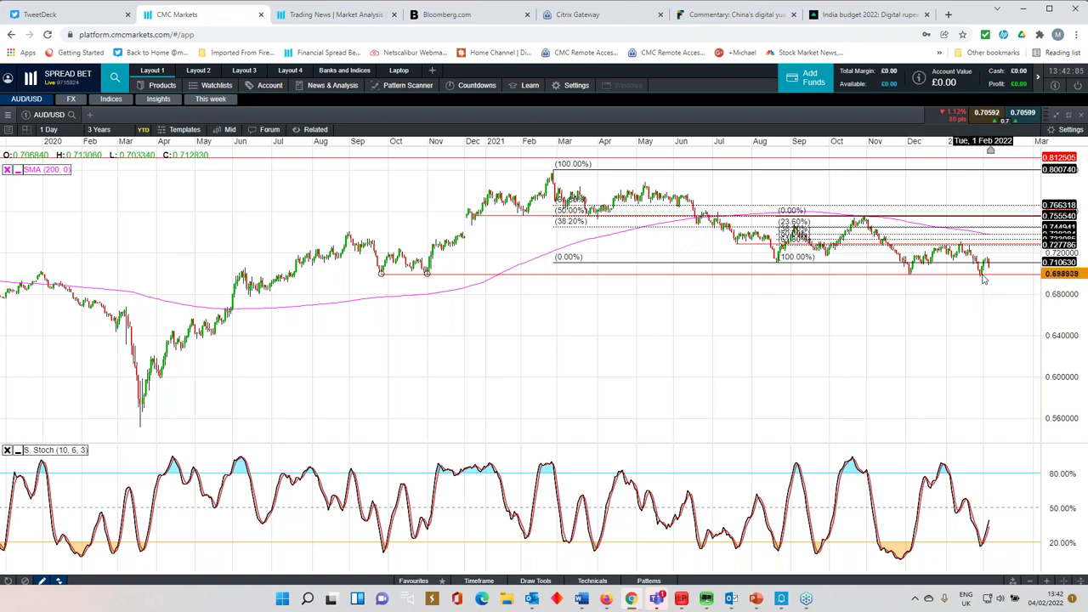
Step: Examine the recent AUD/USD lows against the 0.699120 support line and the autumn 2020 lows it starts from
scroll(944, 319, up, 3)
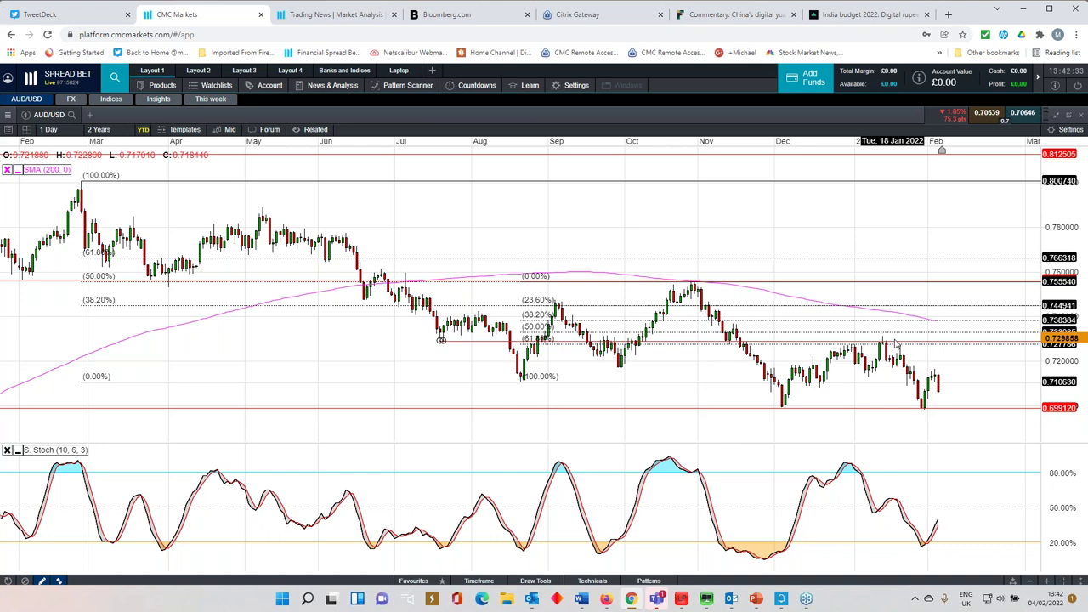
scroll(893, 343, up, 5)
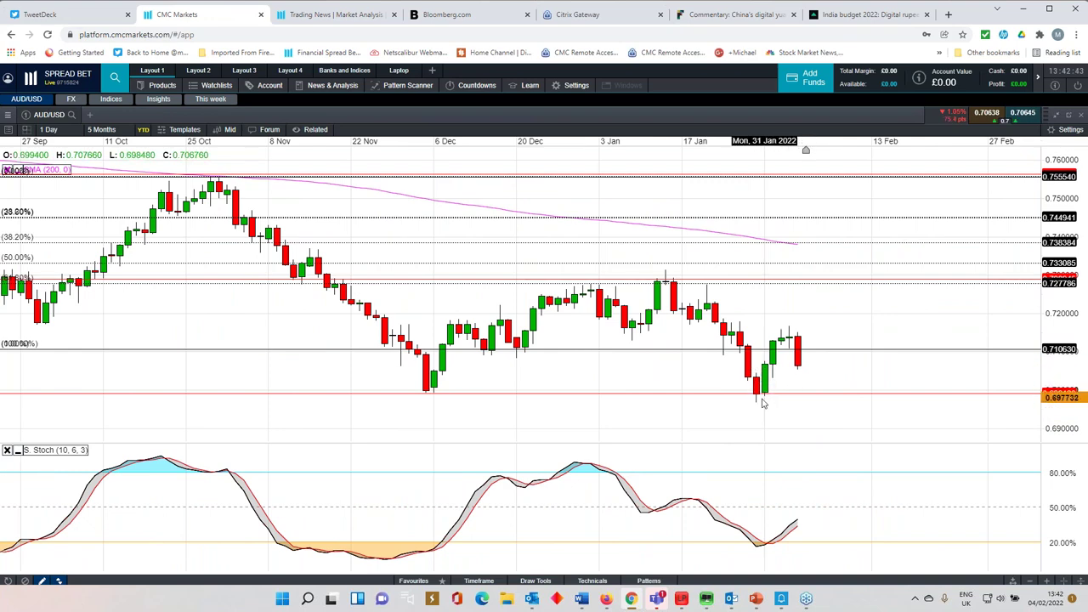
scroll(799, 416, down, 3)
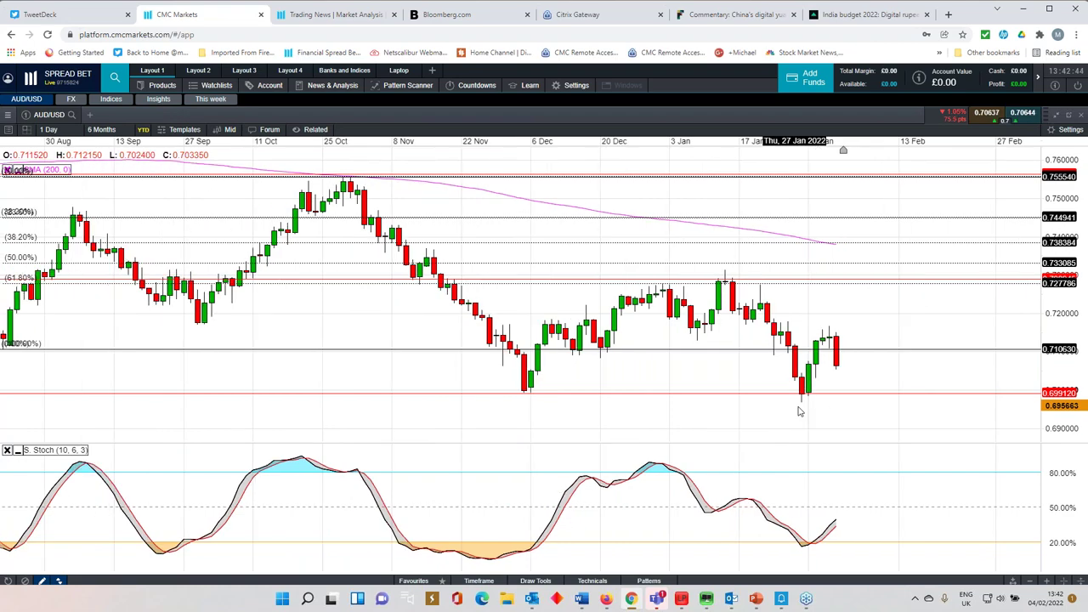
scroll(799, 411, down, 8)
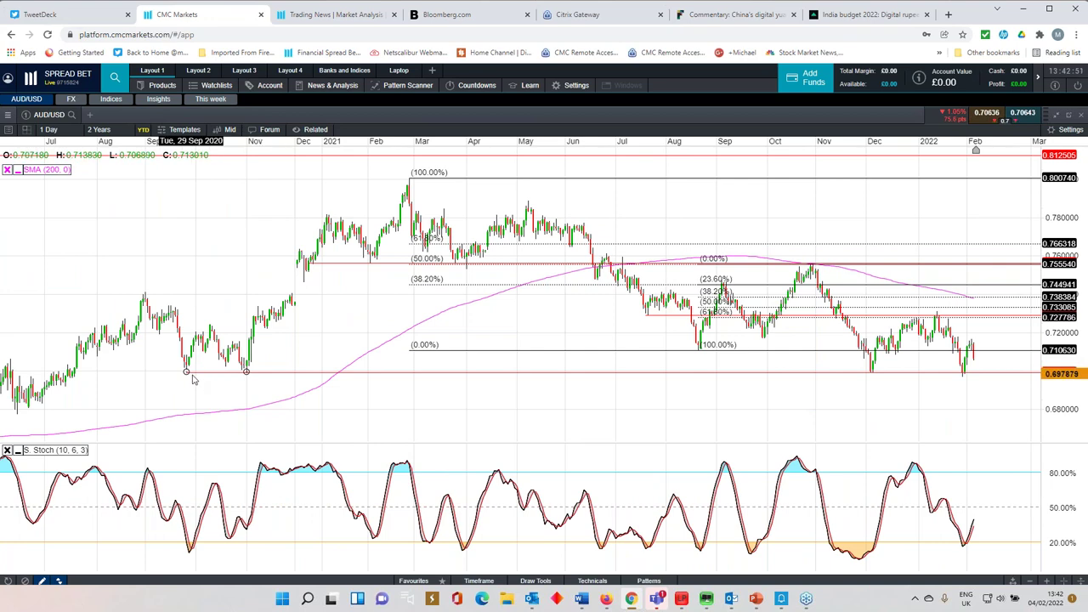
scroll(806, 379, up, 1)
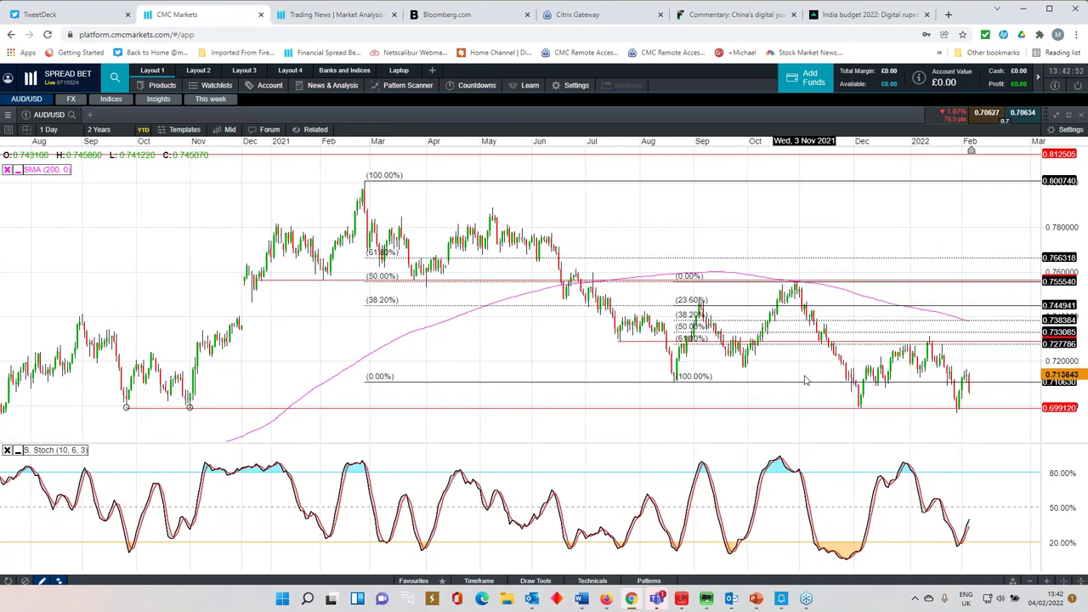
scroll(805, 380, up, 2)
scroll(800, 381, up, 2)
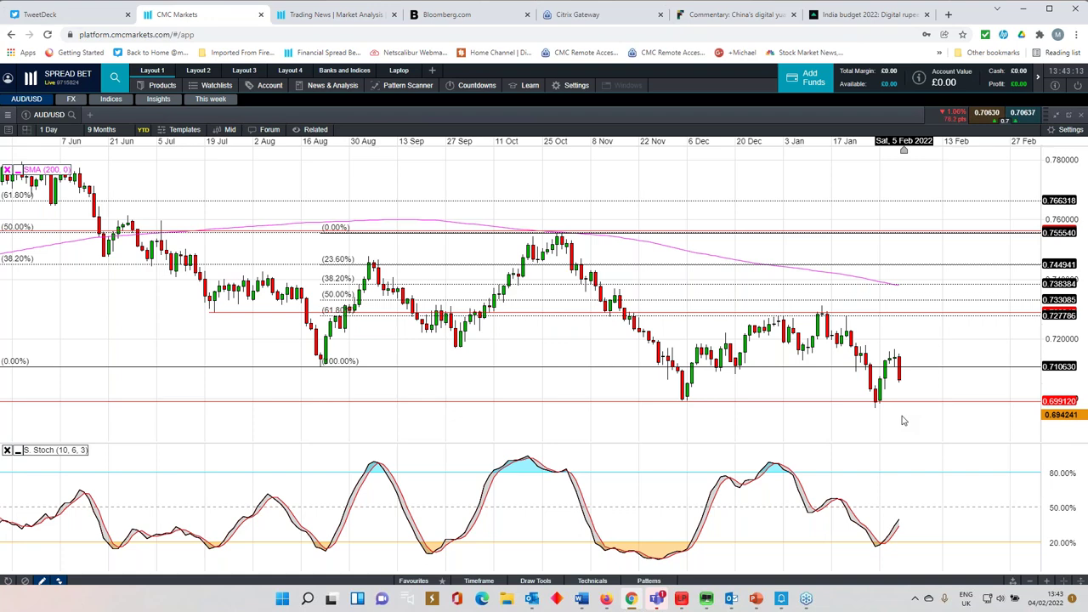
Step: Compare AUD/USD daily price action over ranges from 11 months to 3 years, and close the chart
scroll(723, 278, down, 5)
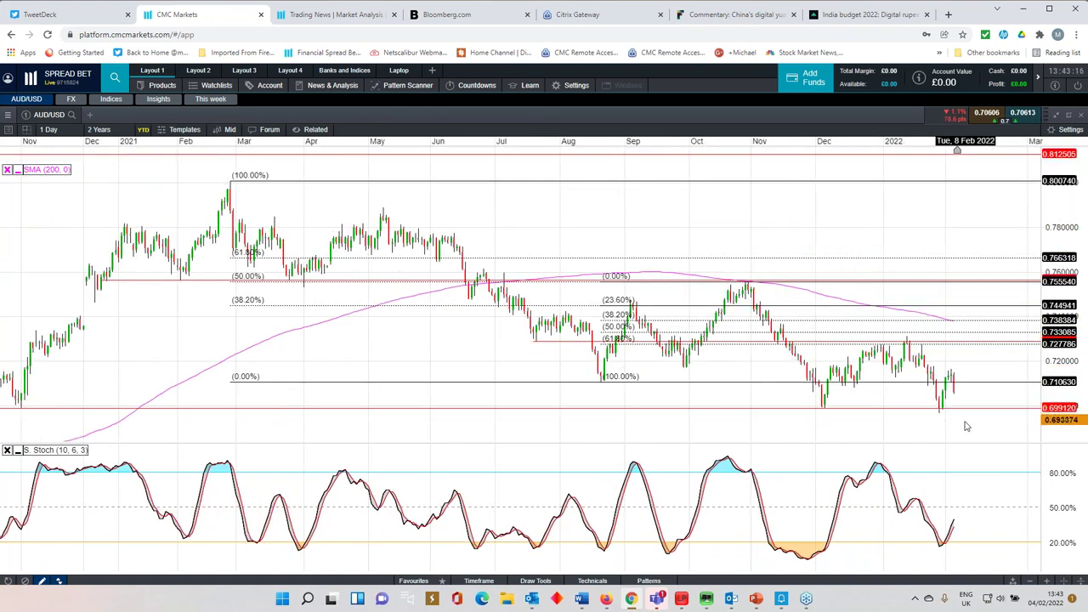
scroll(965, 425, down, 3)
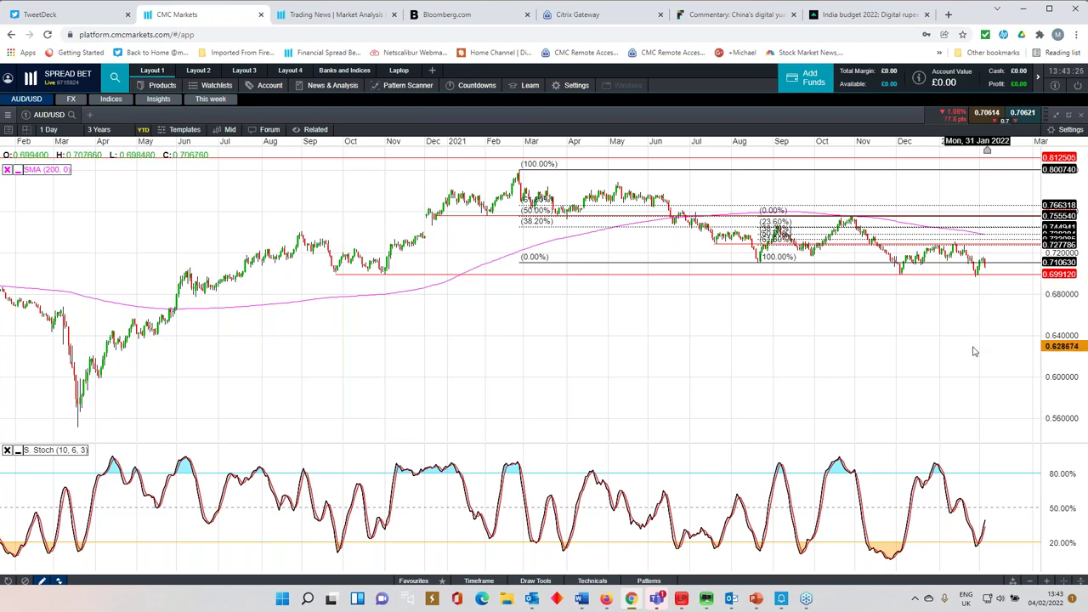
scroll(968, 357, up, 5)
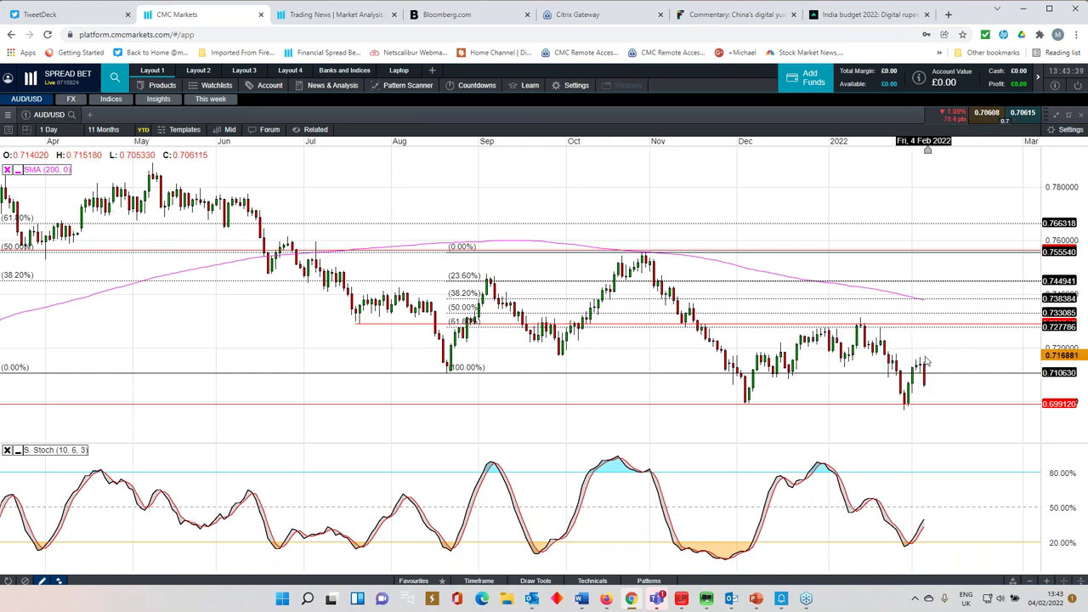
scroll(922, 374, up, 2)
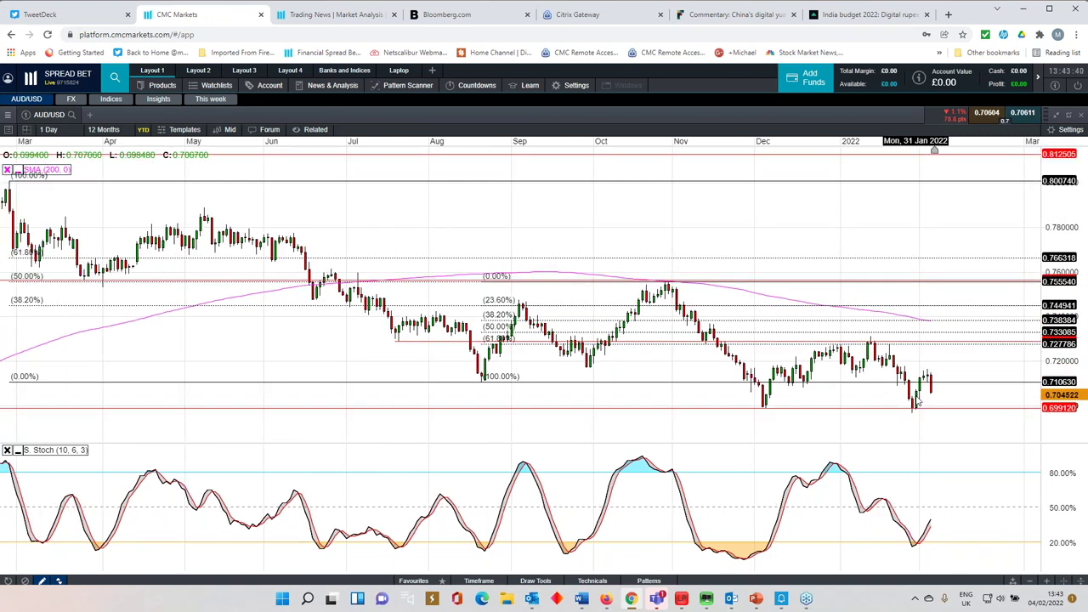
scroll(910, 397, down, 2)
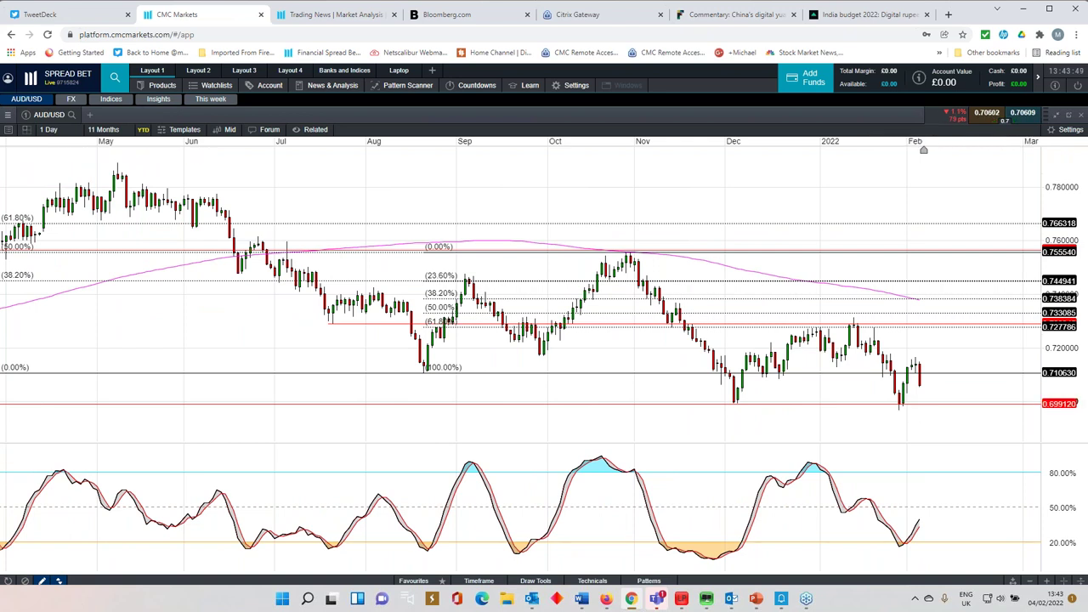
click(1068, 114)
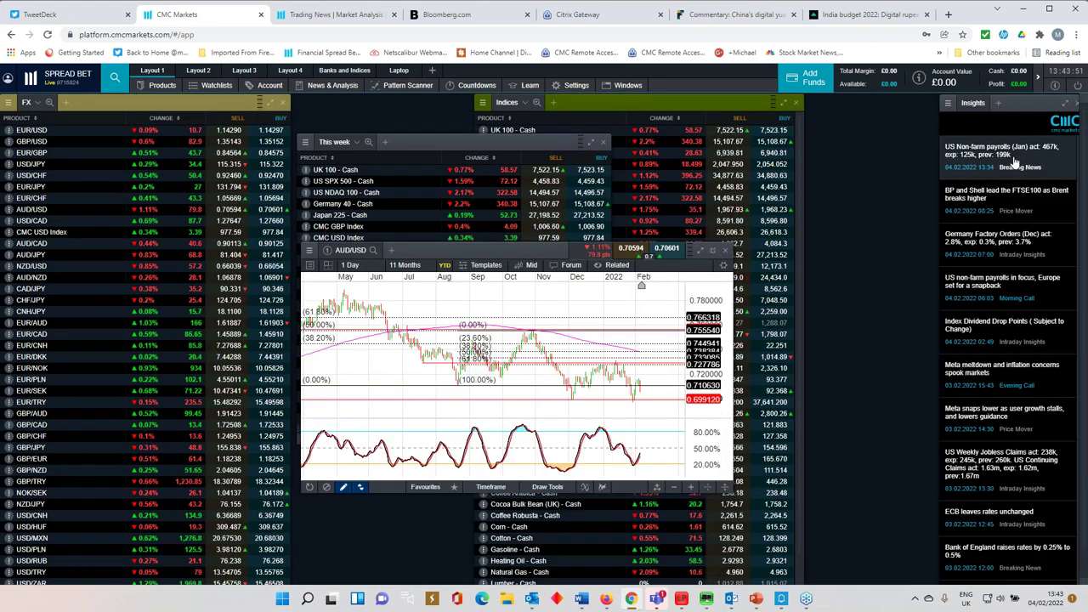
click(726, 250)
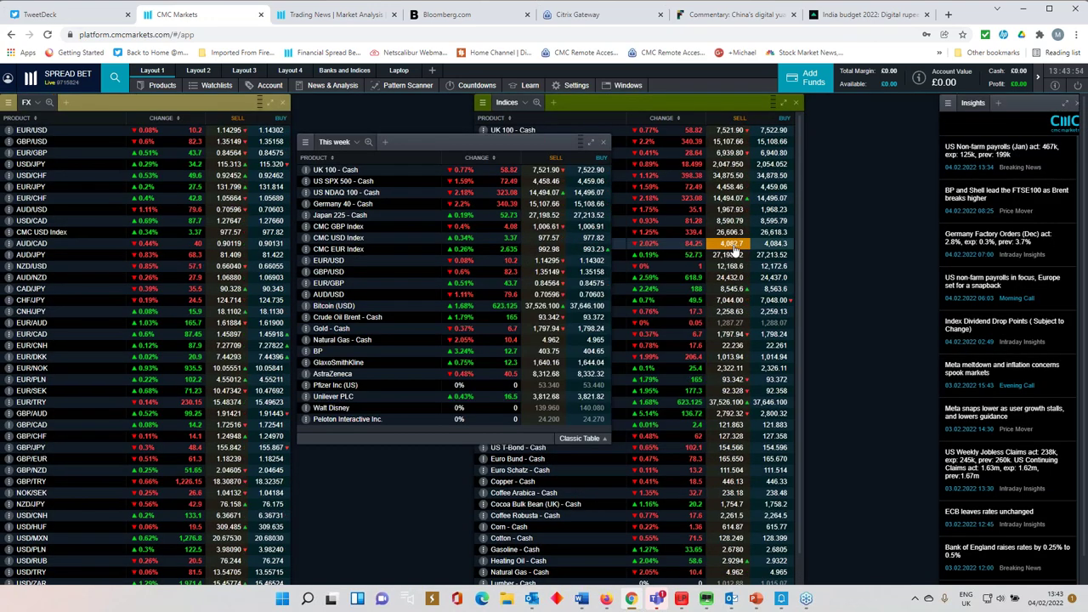
Step: Open the Gold - Cash chart from the This week watchlist, maximise it, and examine 2 years of daily prices between the converging trend lines
click(343, 329)
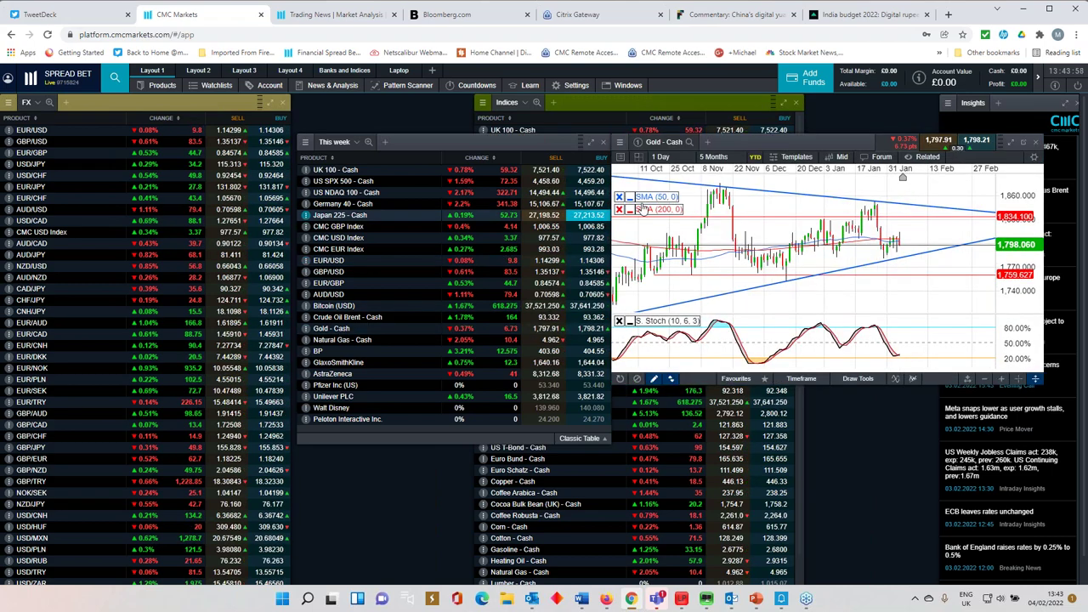
drag(1011, 147, 701, 241)
click(702, 238)
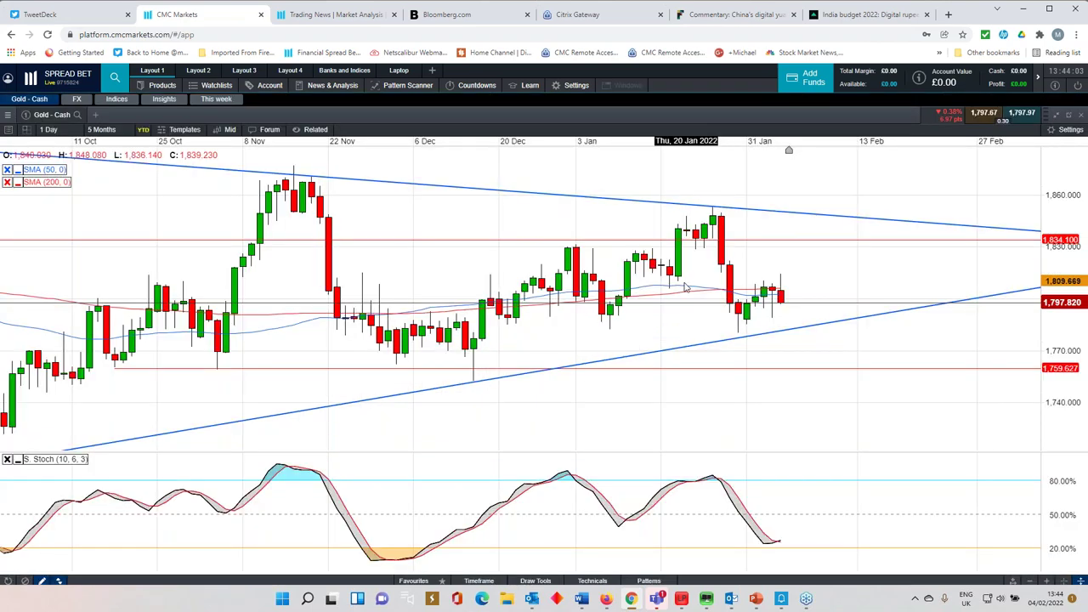
scroll(659, 304, down, 8)
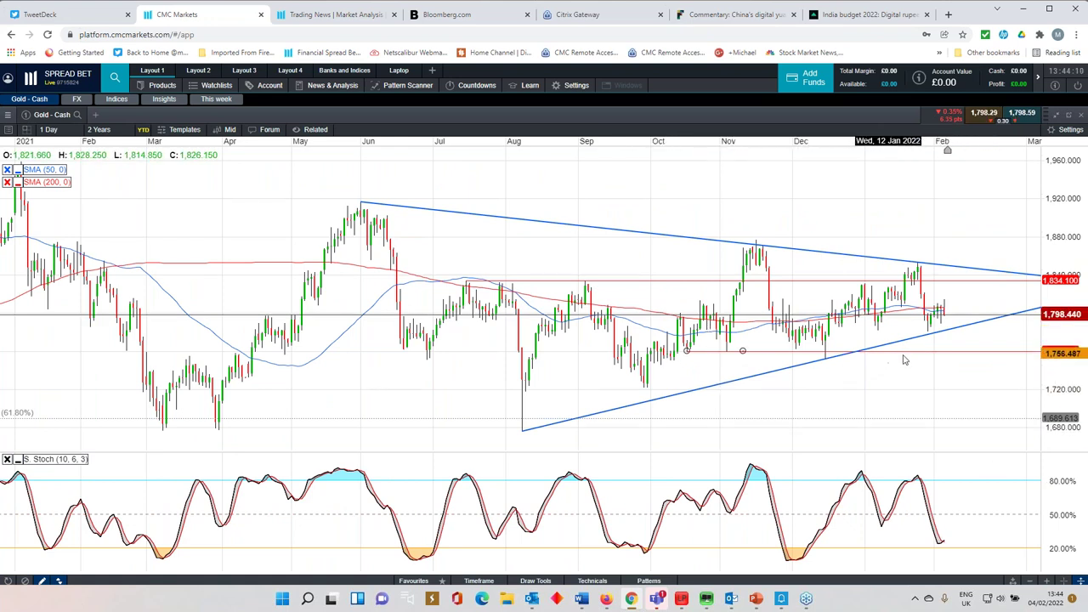
click(939, 351)
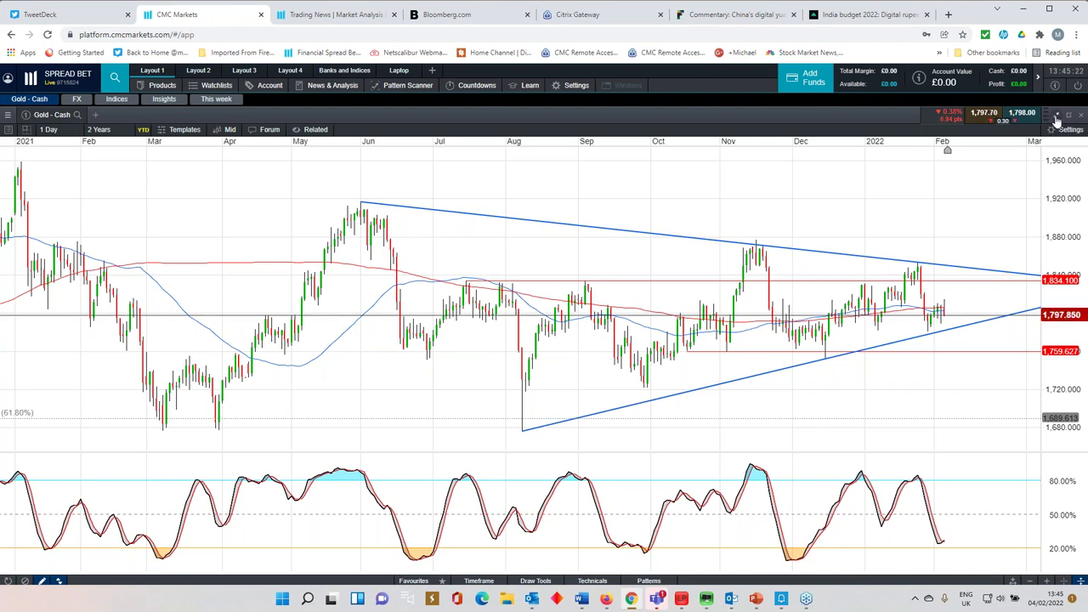
Step: Close the Gold - Cash chart and move the This week watchlist clear of the Indices list
click(1057, 117)
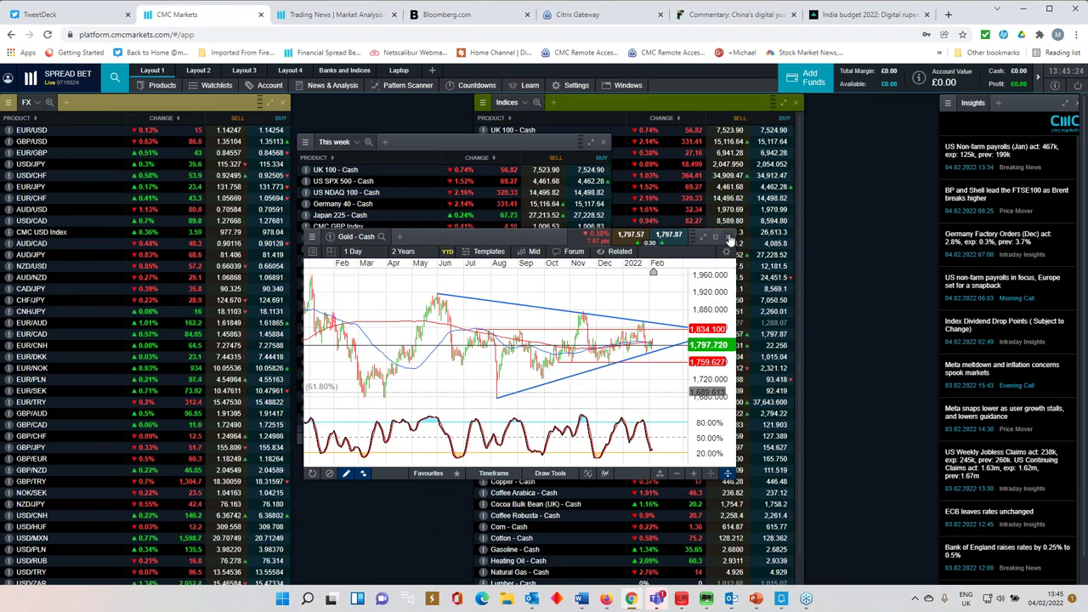
click(729, 238)
drag(476, 146, 315, 152)
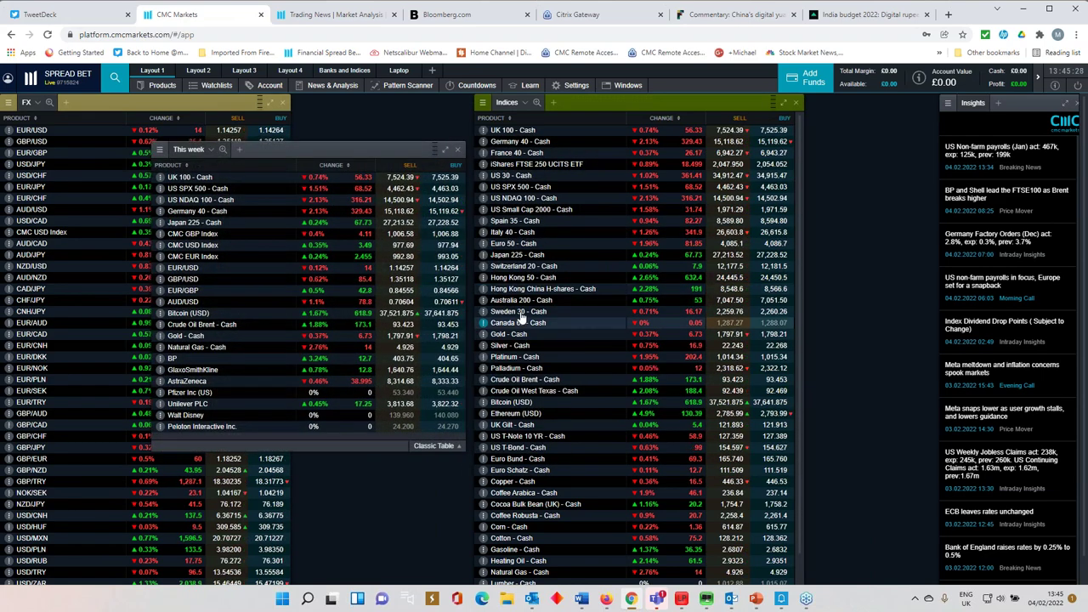
Step: Open the Australia 200 - Cash chart from the Indices watchlist, move it lower in the workspace, and maximise it
click(523, 289)
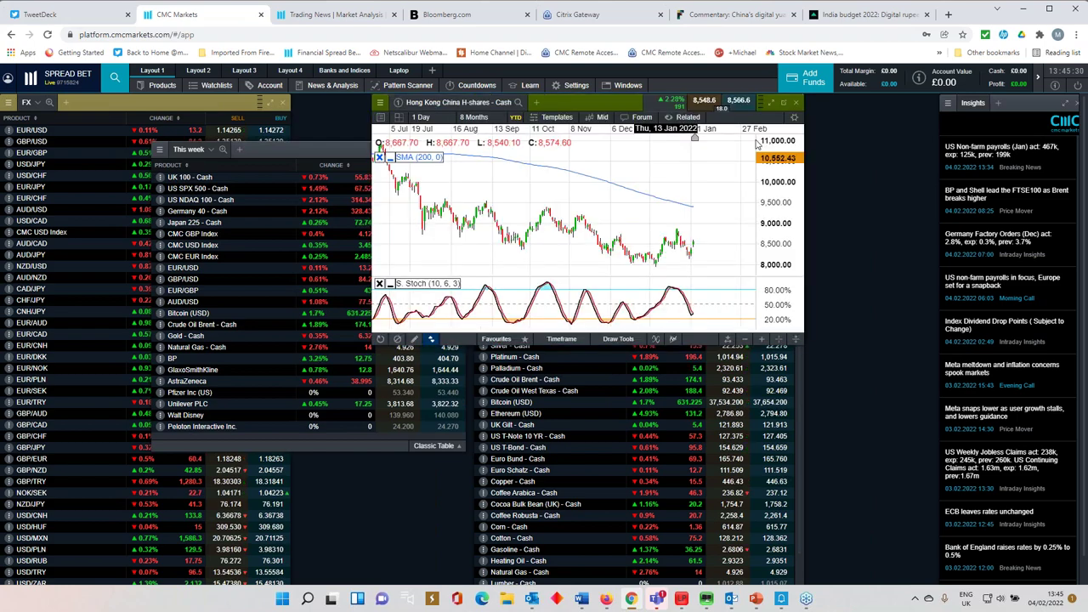
click(795, 103)
click(510, 245)
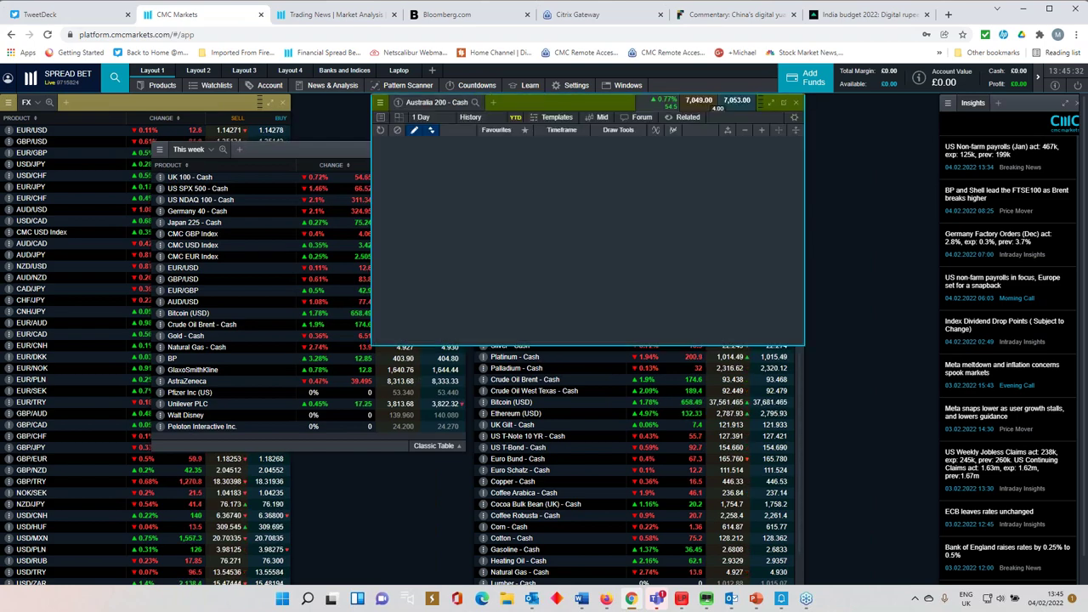
drag(674, 96, 583, 259)
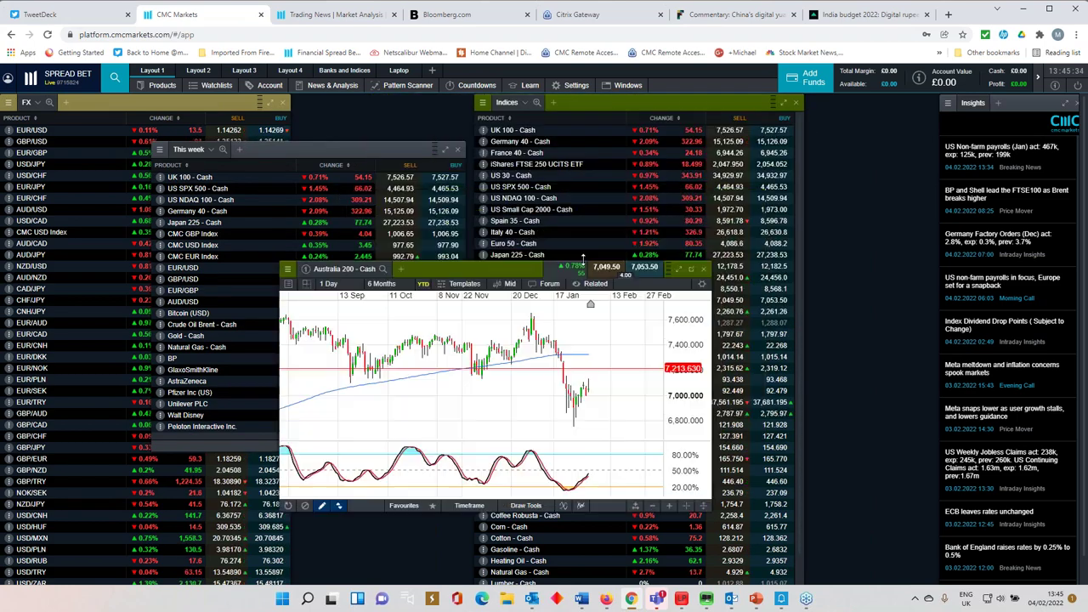
click(677, 269)
Step: Delete the horizontal line at 7,213.630 from the Australia 200 - Cash chart
scroll(671, 283, down, 5)
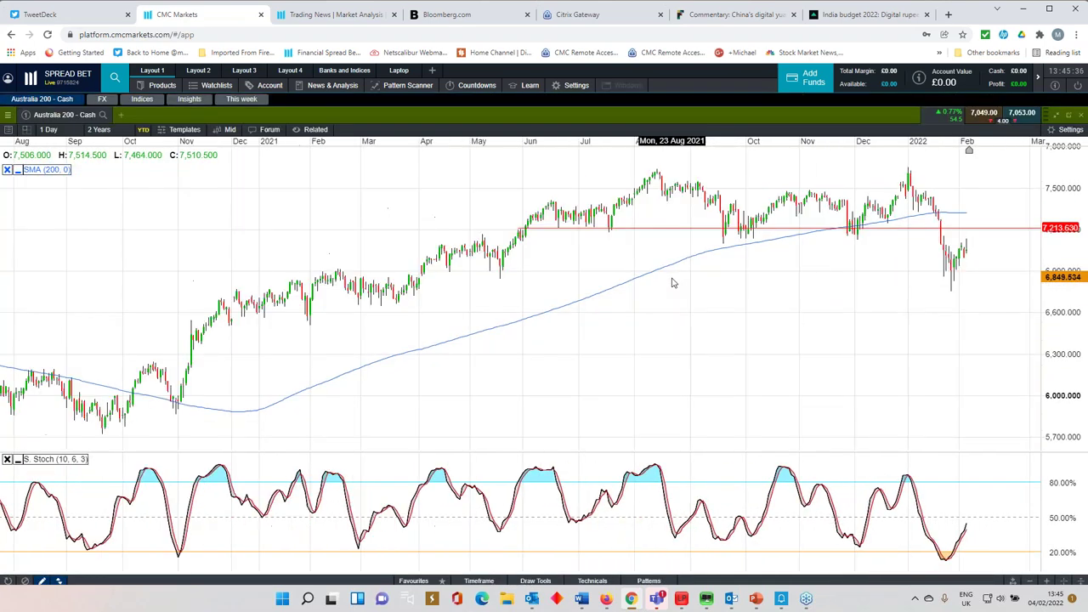
scroll(672, 283, down, 5)
click(752, 222)
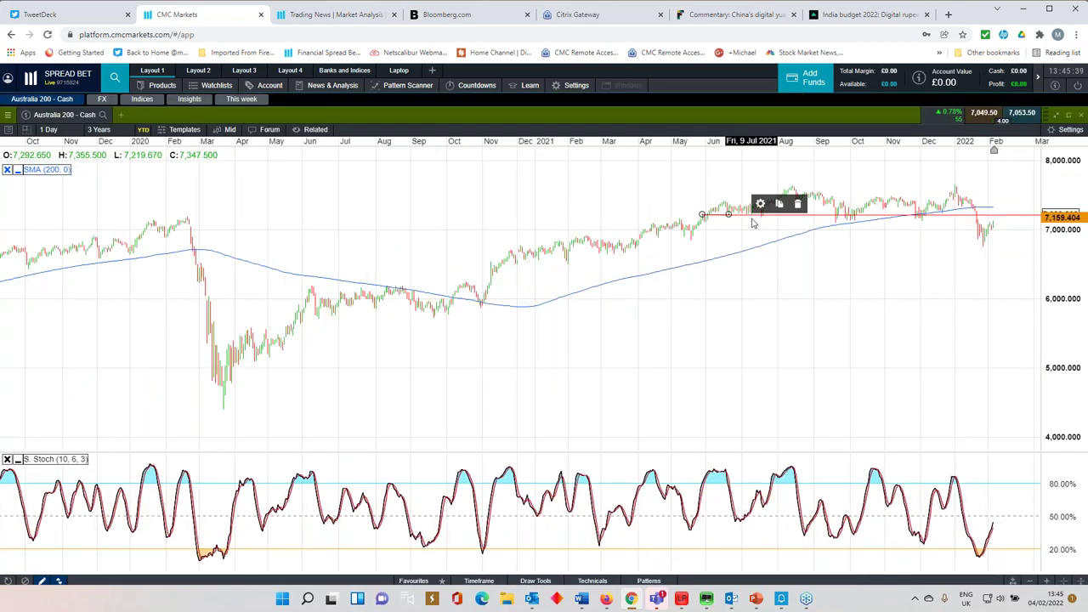
click(797, 204)
Step: Draw a trend line through the late-September and early-December 2021 lows on the Australia 200 - Cash chart
scroll(736, 297, up, 5)
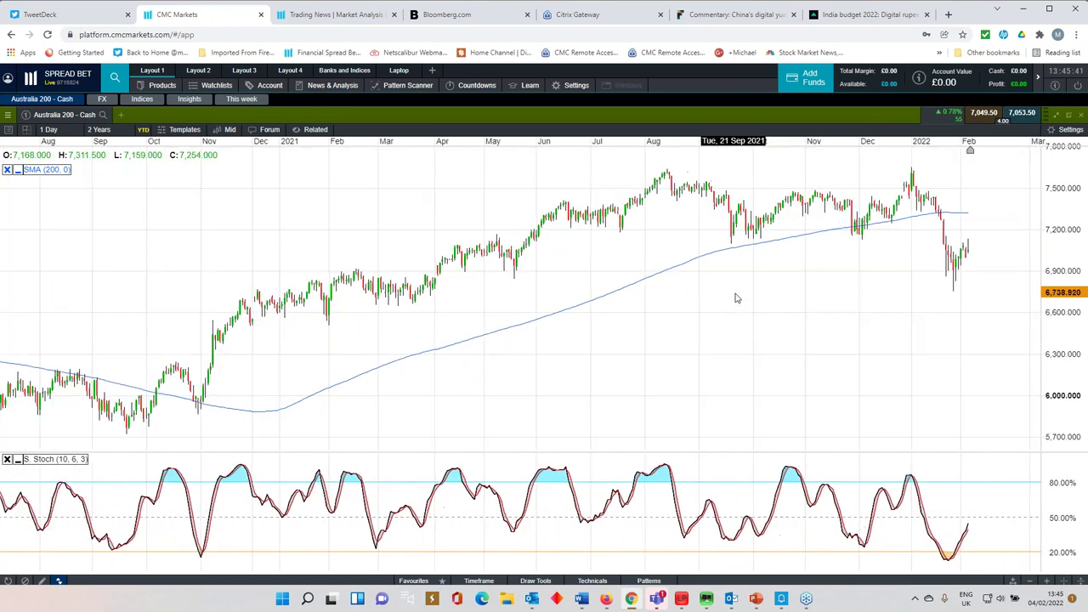
scroll(736, 298, up, 2)
scroll(736, 299, up, 2)
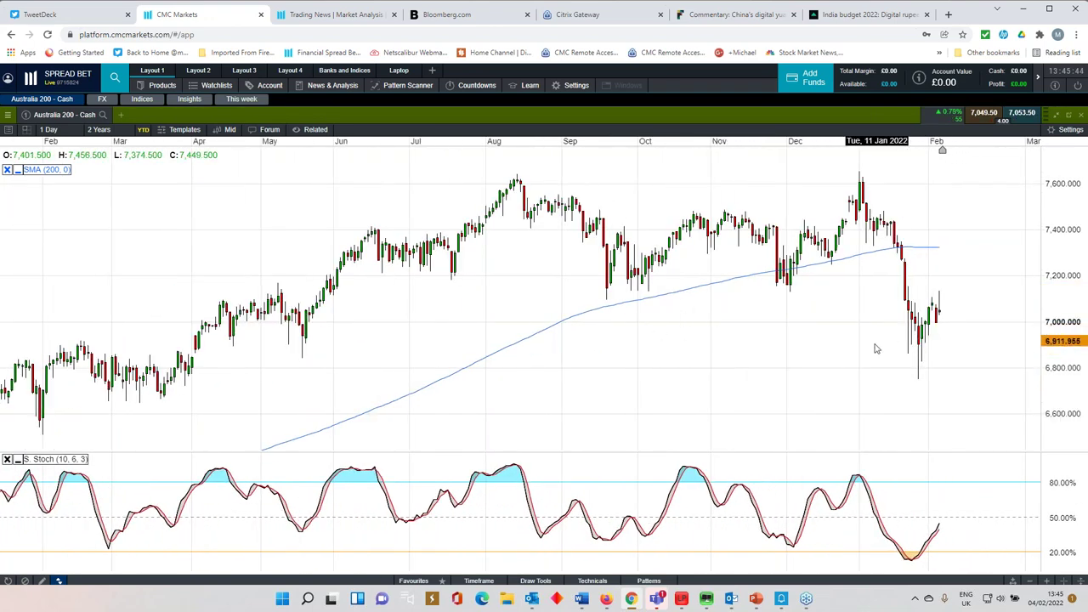
click(417, 582)
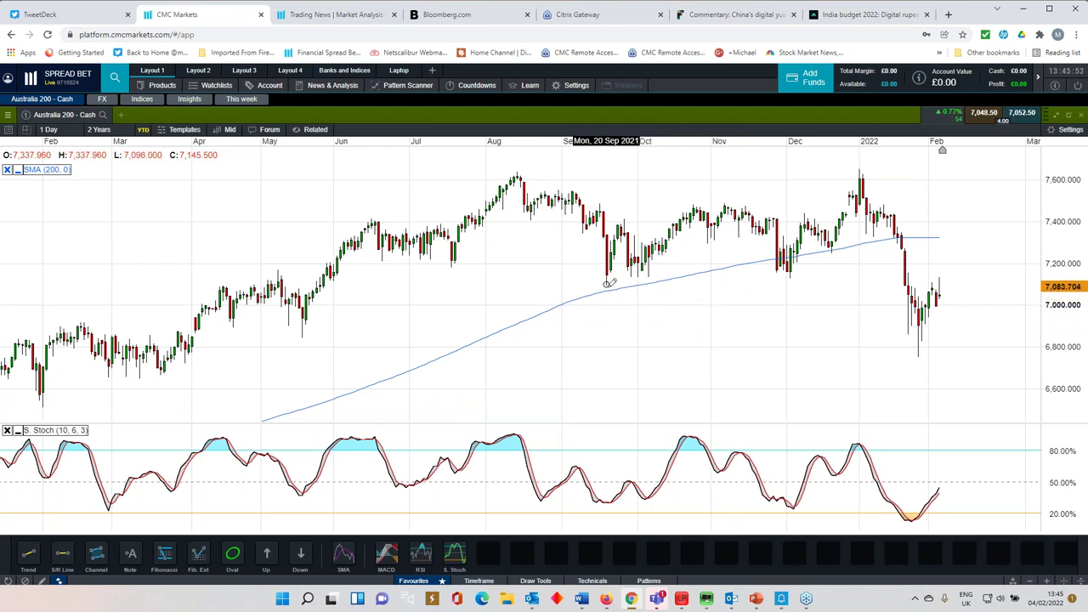
click(668, 282)
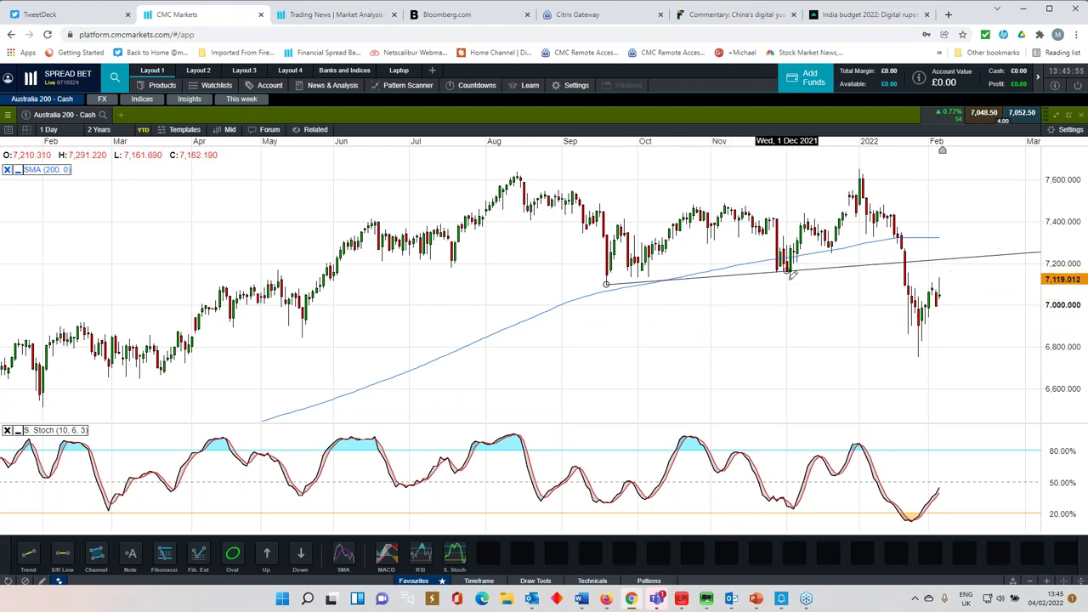
click(791, 275)
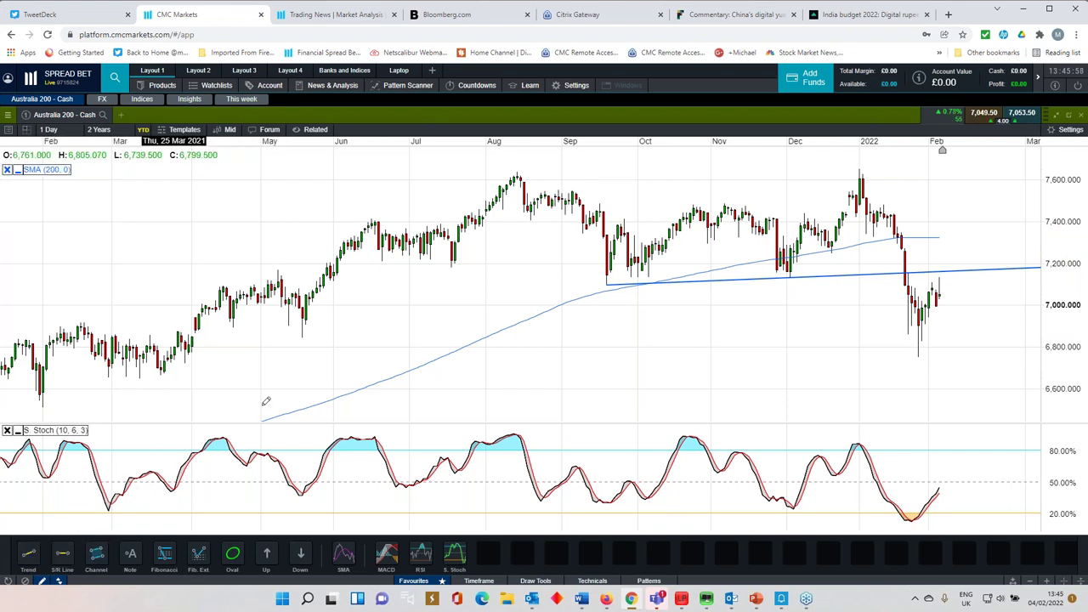
click(516, 172)
click(860, 170)
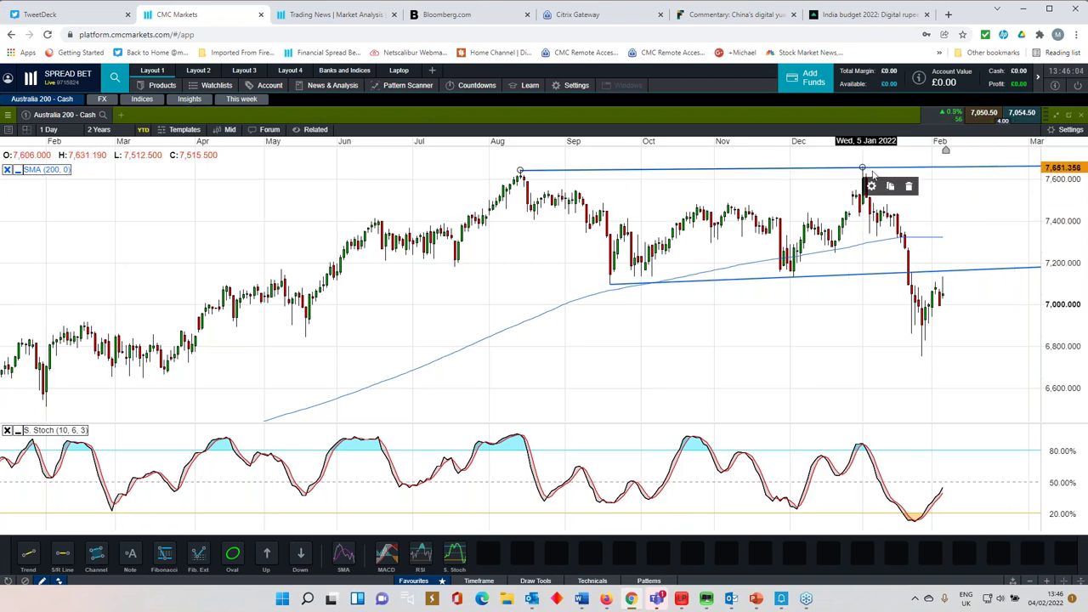
click(909, 185)
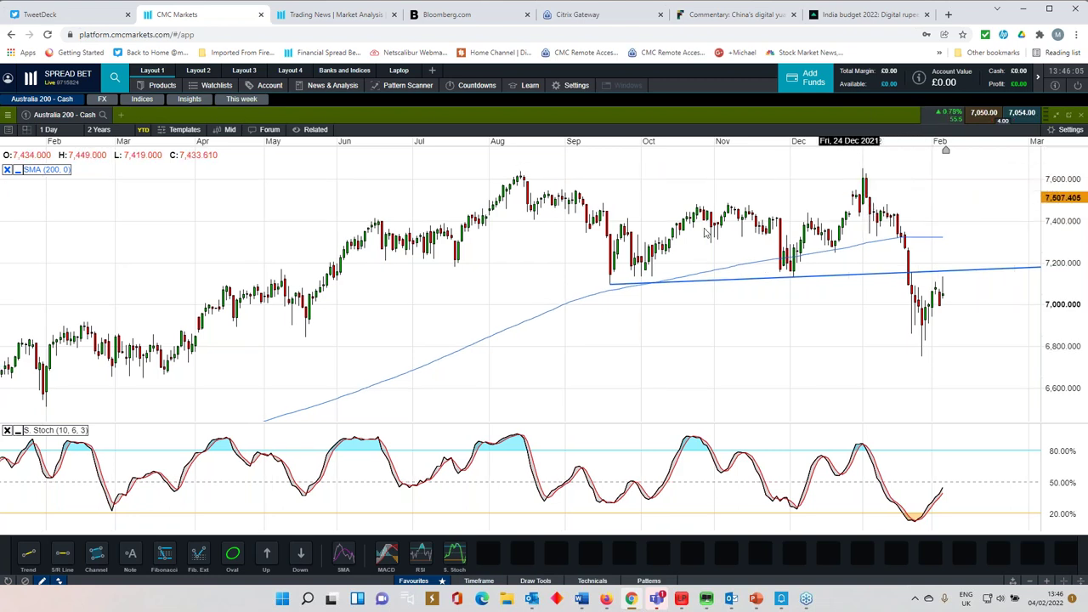
Step: Draw a horizontal support/resistance line at 7,631.190 from the August 2021 high on the Australia 200 - Cash chart and hide the favourite drawing tools
click(62, 560)
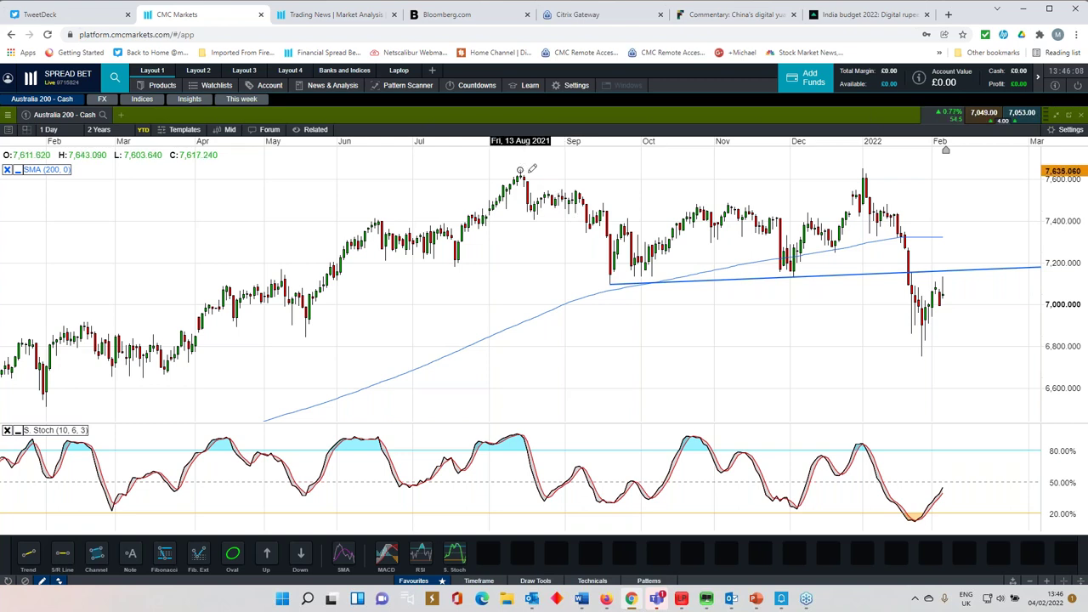
mouse_move(520, 170)
mouse_down()
mouse_move(869, 175)
mouse_move(867, 189)
mouse_move(866, 174)
mouse_up()
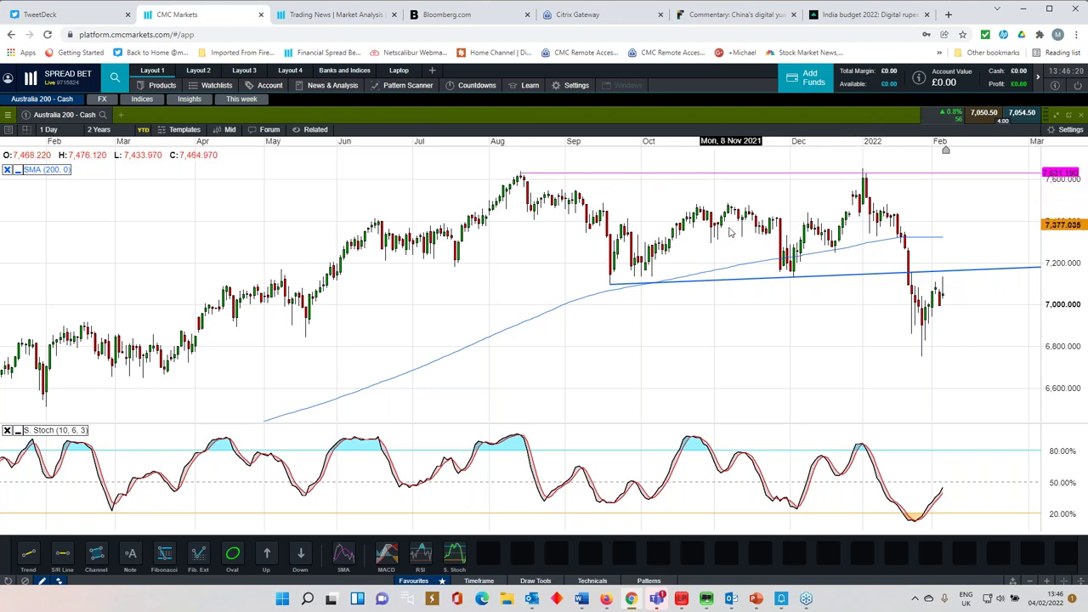
scroll(940, 292, down, 2)
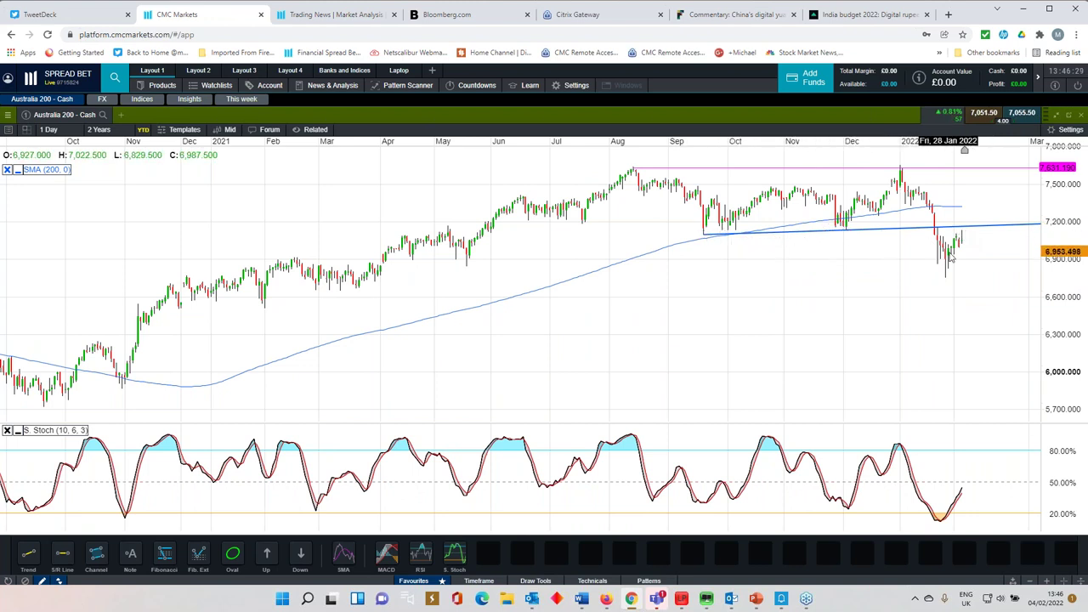
scroll(950, 259, up, 1)
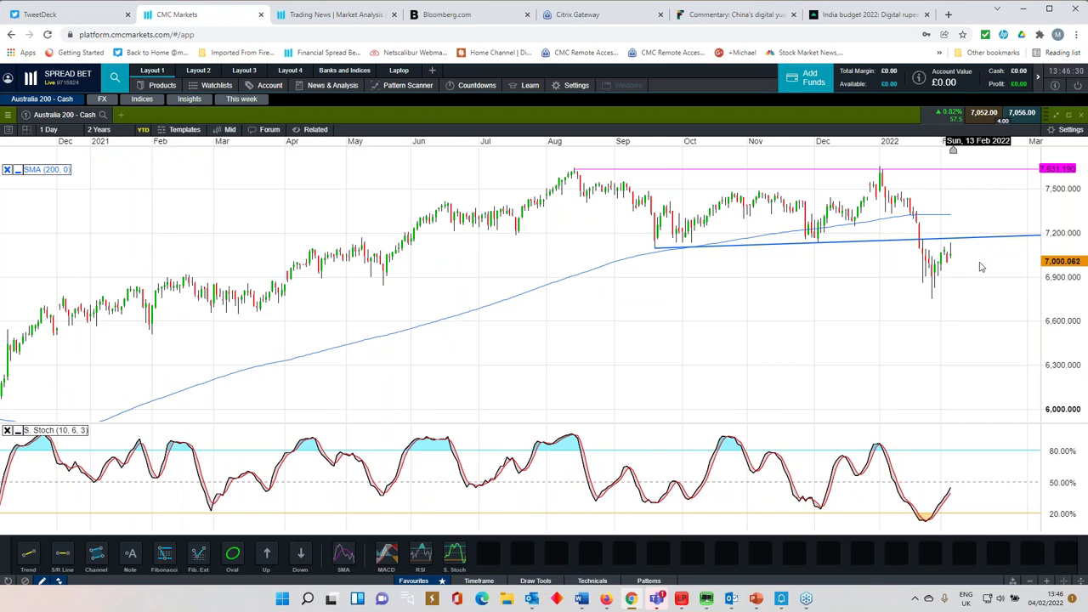
scroll(981, 268, up, 1)
scroll(969, 280, up, 1)
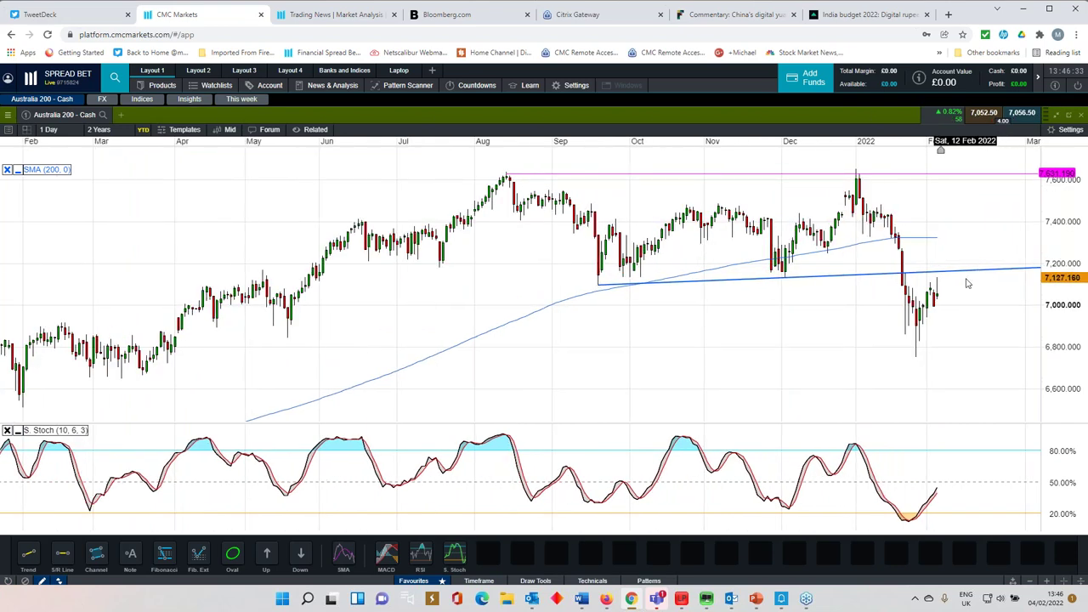
scroll(967, 283, up, 1)
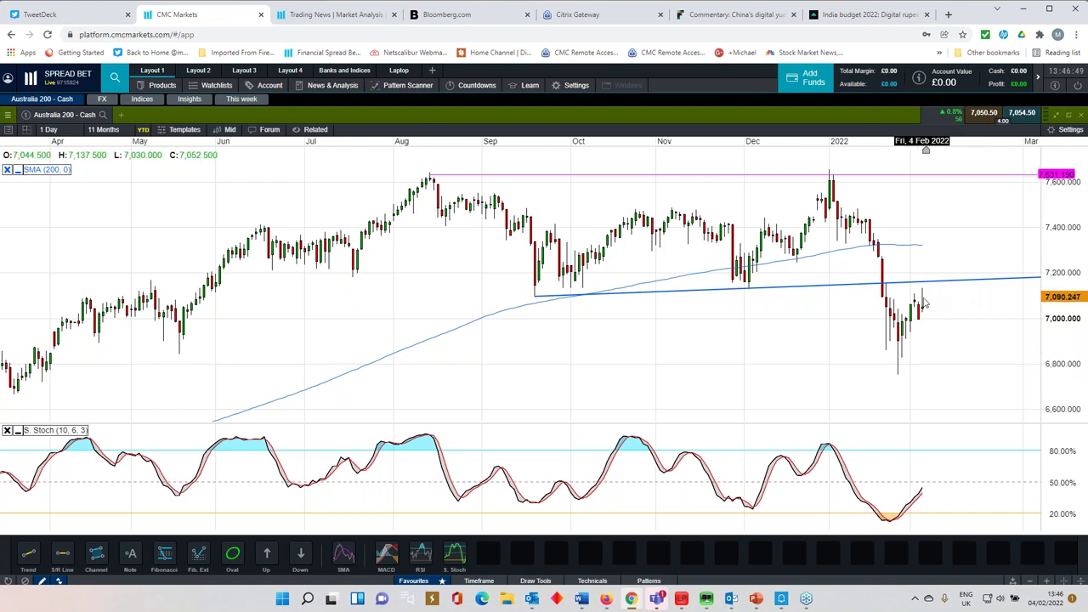
click(414, 581)
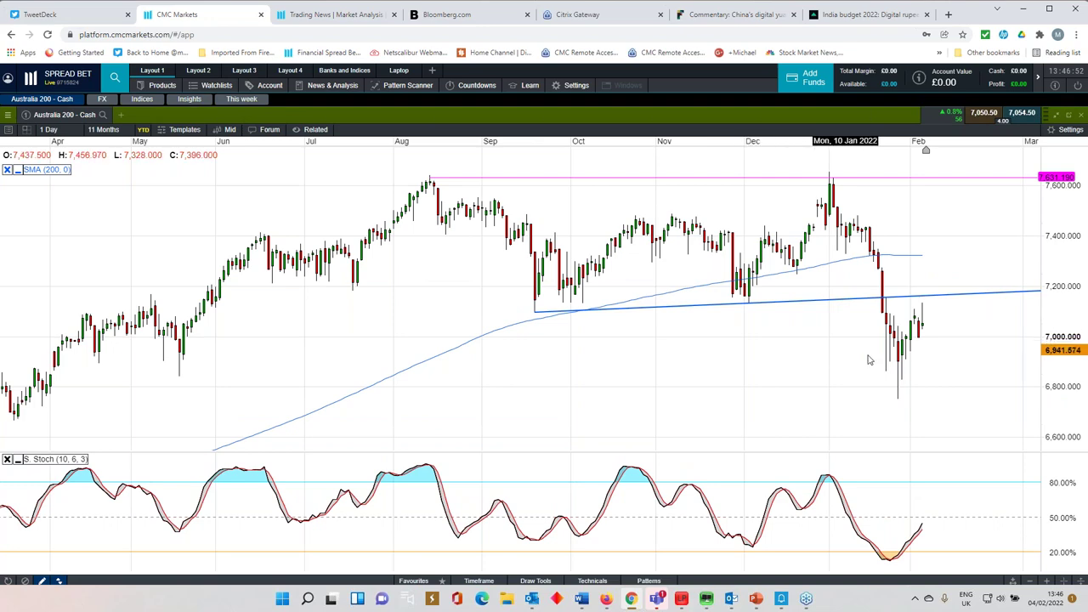
Step: Review 2 years of Australia 200 - Cash daily prices against the drawn lines and close the chart
scroll(935, 331, down, 3)
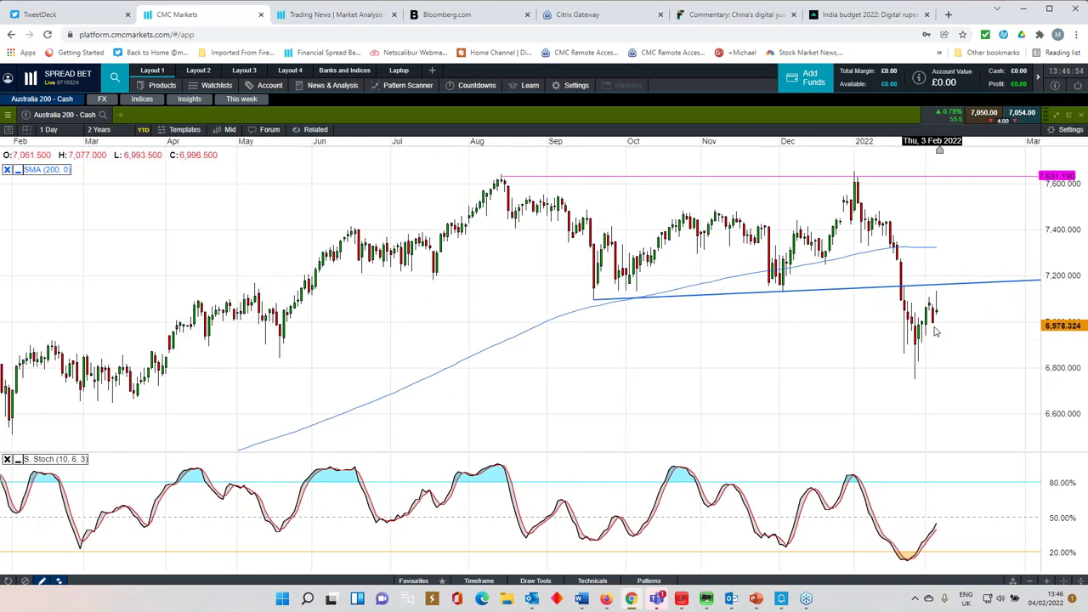
scroll(935, 331, down, 2)
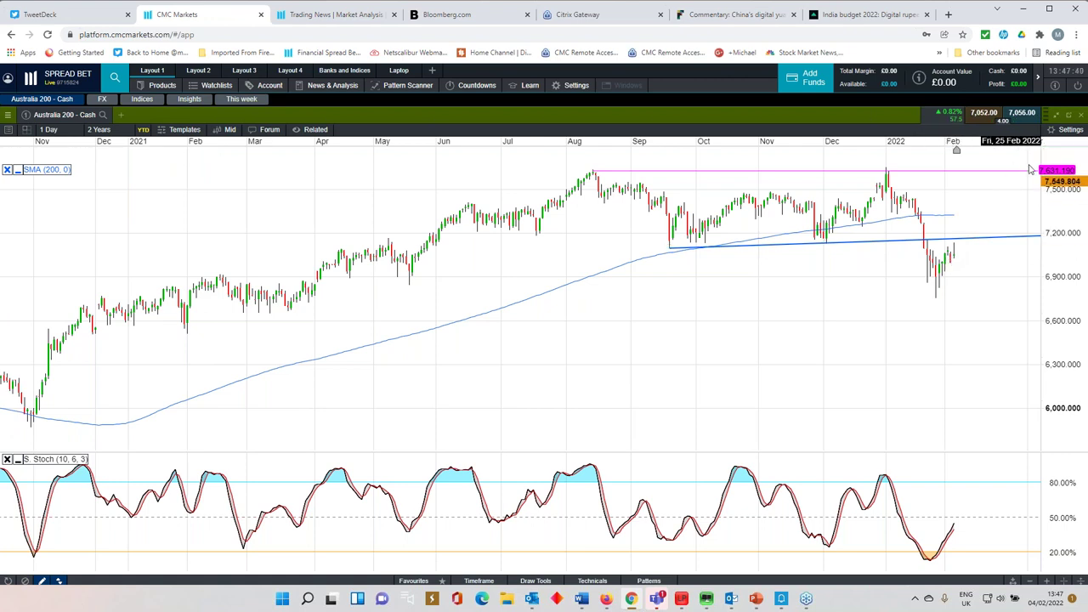
click(1080, 113)
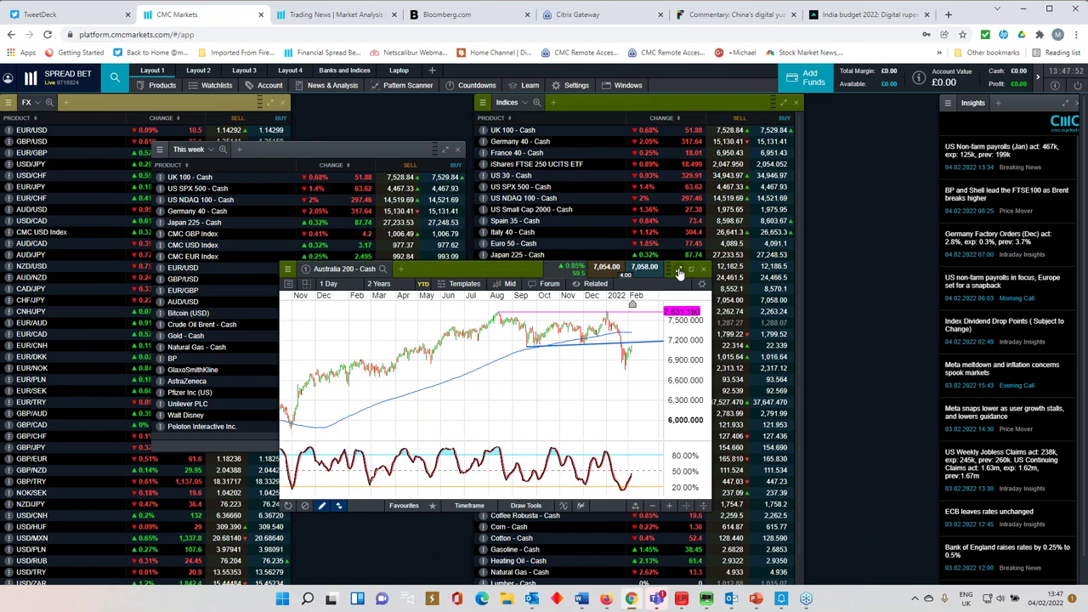
click(690, 268)
scroll(808, 288, down, 4)
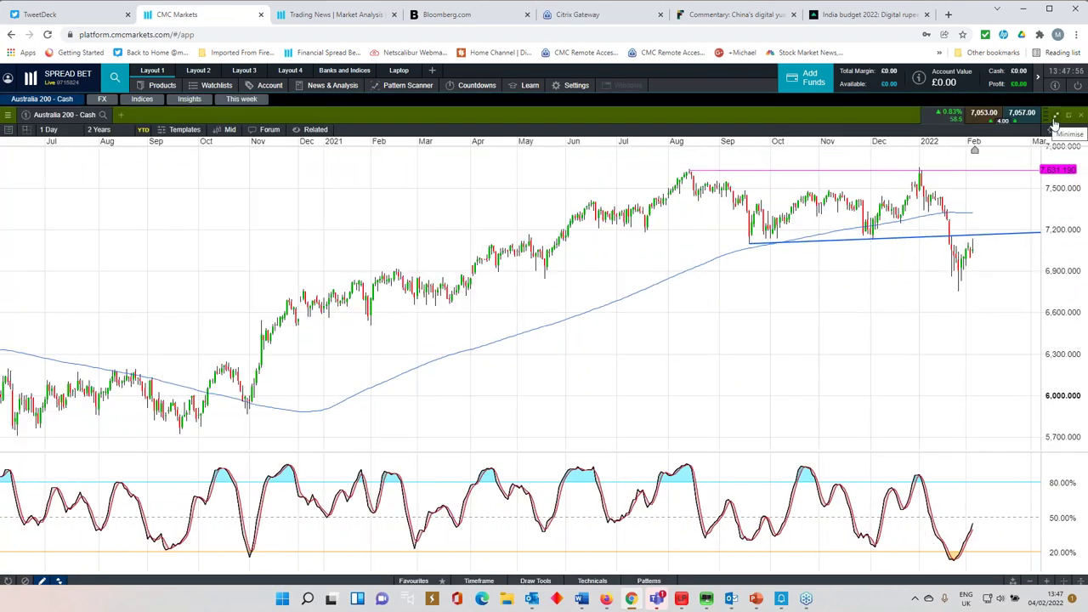
click(1055, 117)
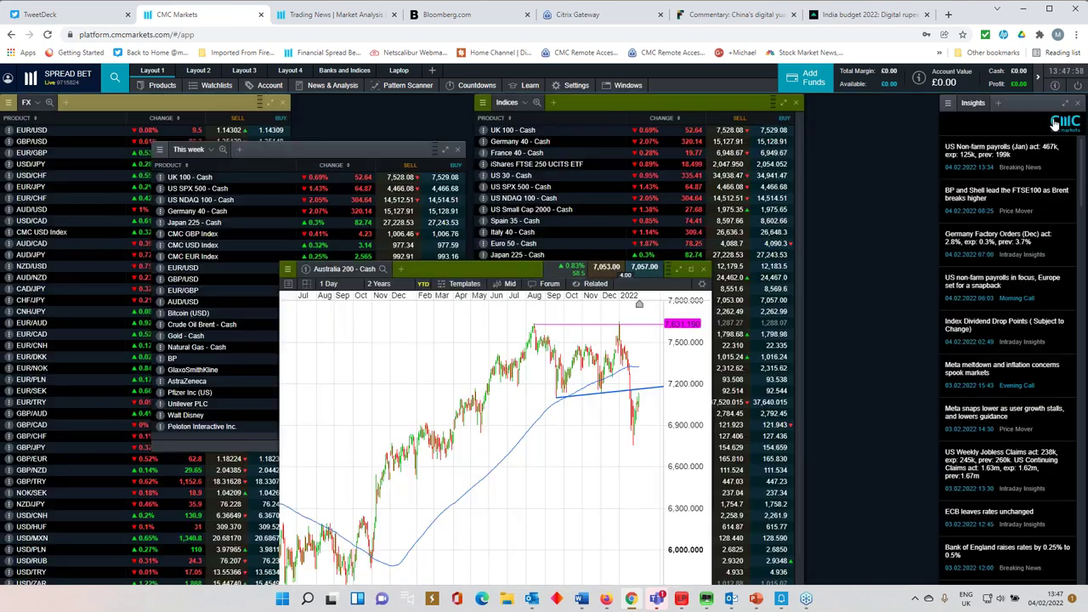
click(704, 269)
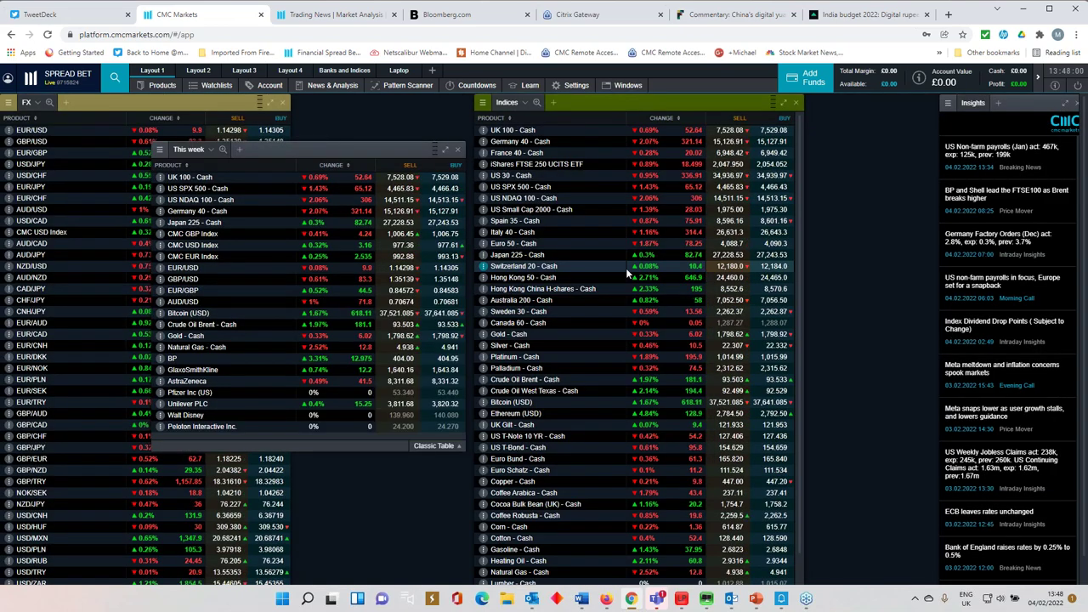
Step: Open the US SPX 500 - Cash chart from the This week watchlist, maximise it, and examine 12 months of daily prices
click(195, 189)
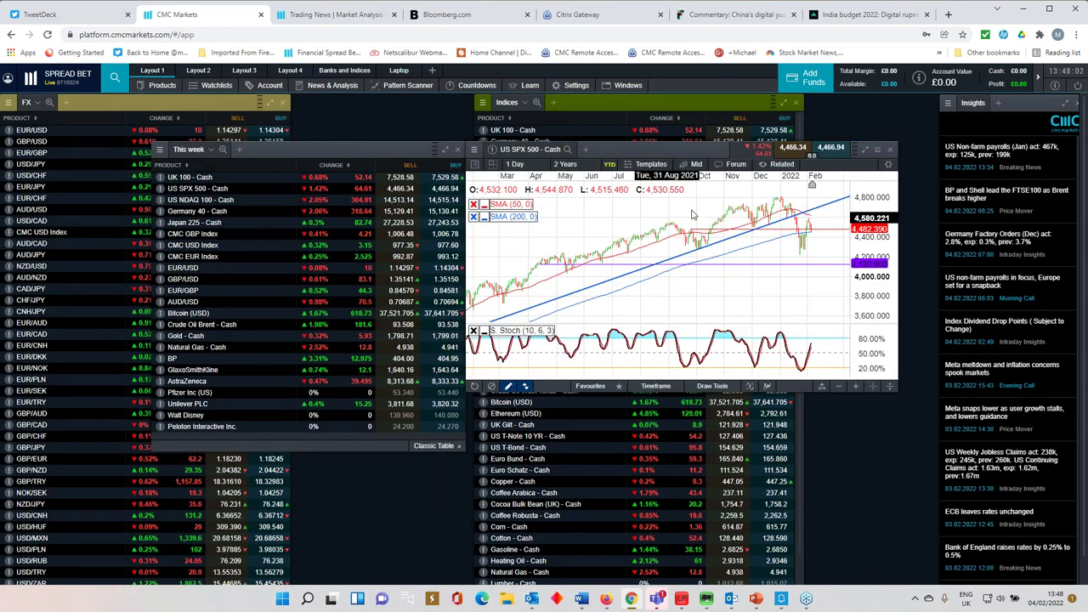
click(865, 150)
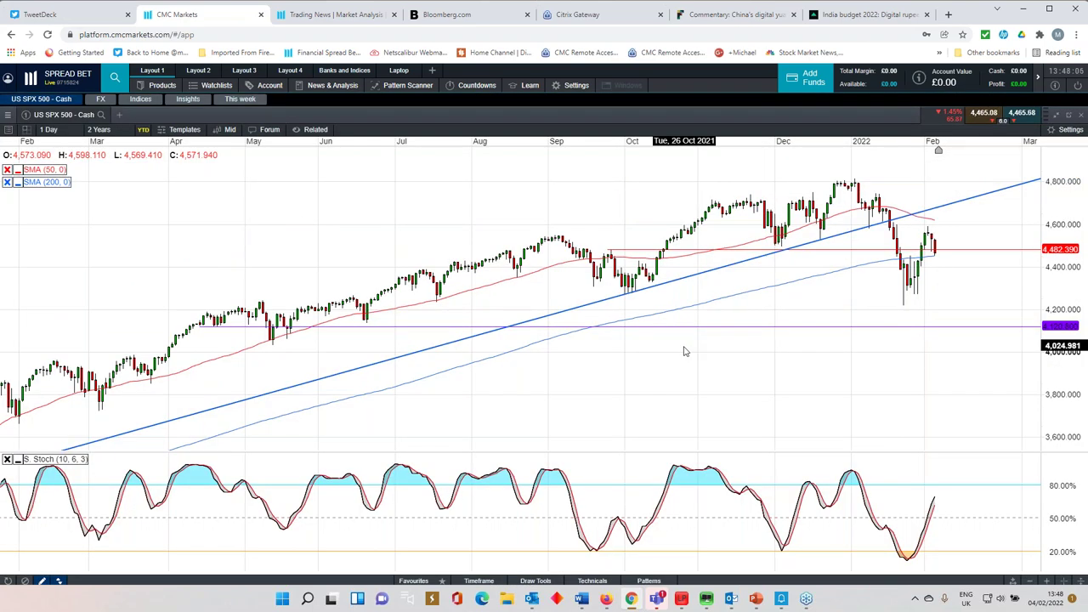
scroll(684, 351, up, 2)
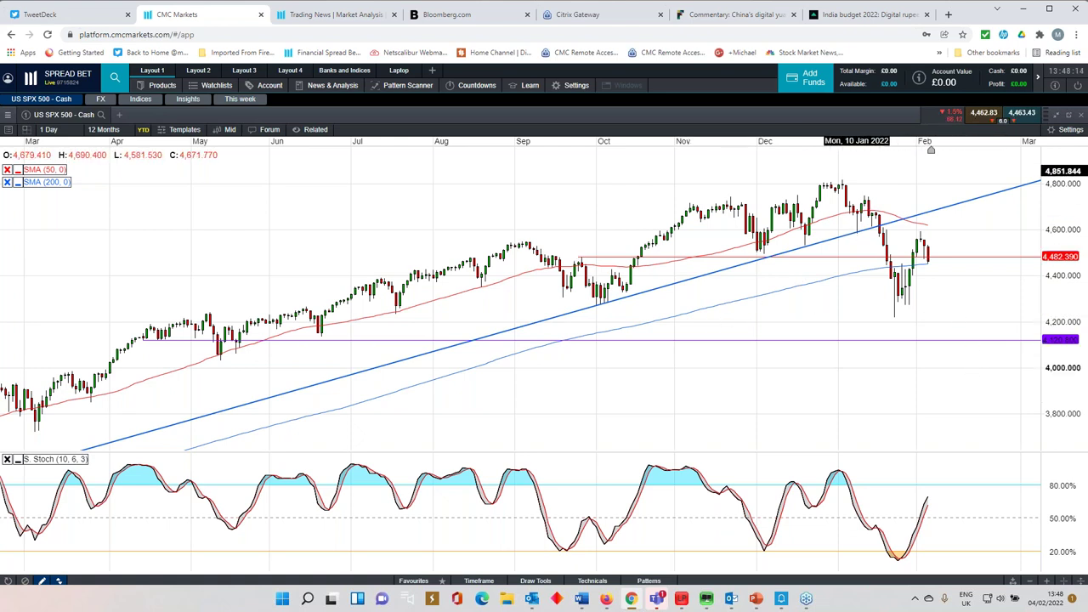
Step: Close the US SPX 500 - Cash chart and move the This week watchlist clear of the FX list
click(1052, 114)
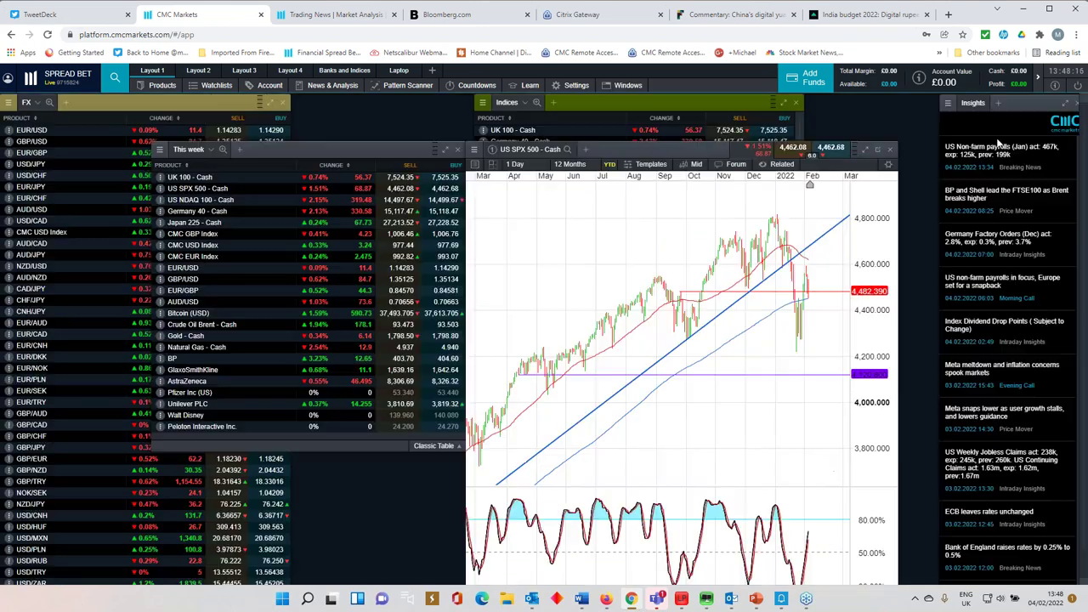
drag(610, 154, 510, 215)
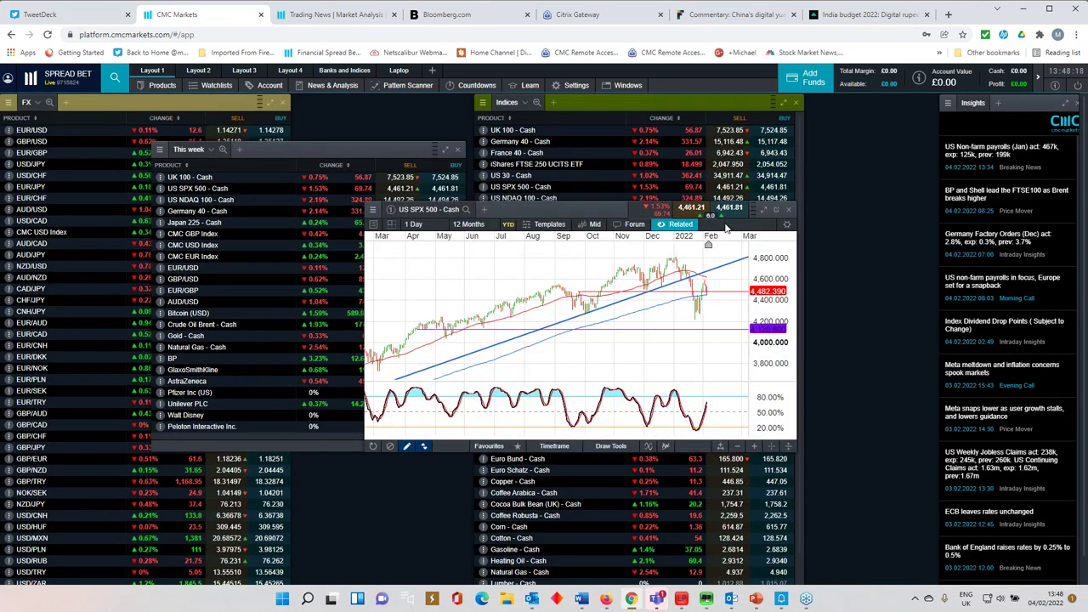
click(788, 210)
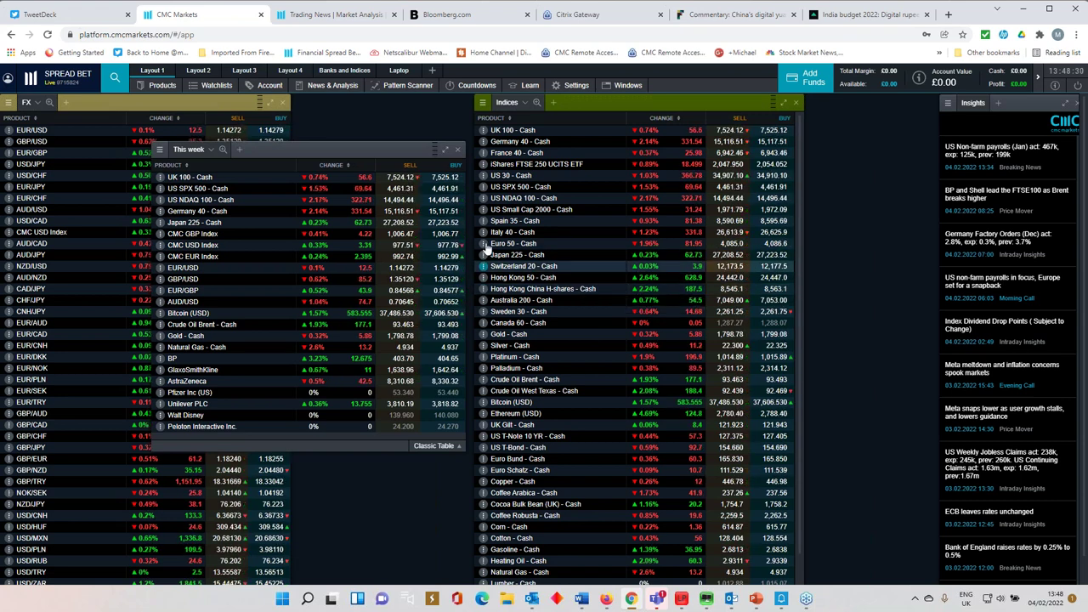
drag(369, 151, 456, 171)
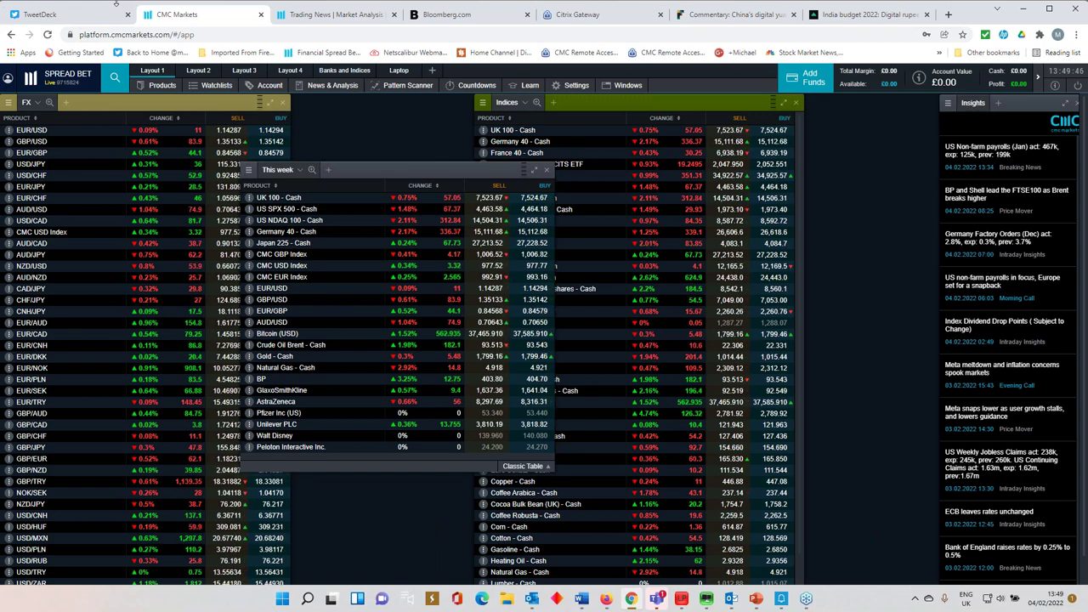
drag(378, 173, 525, 189)
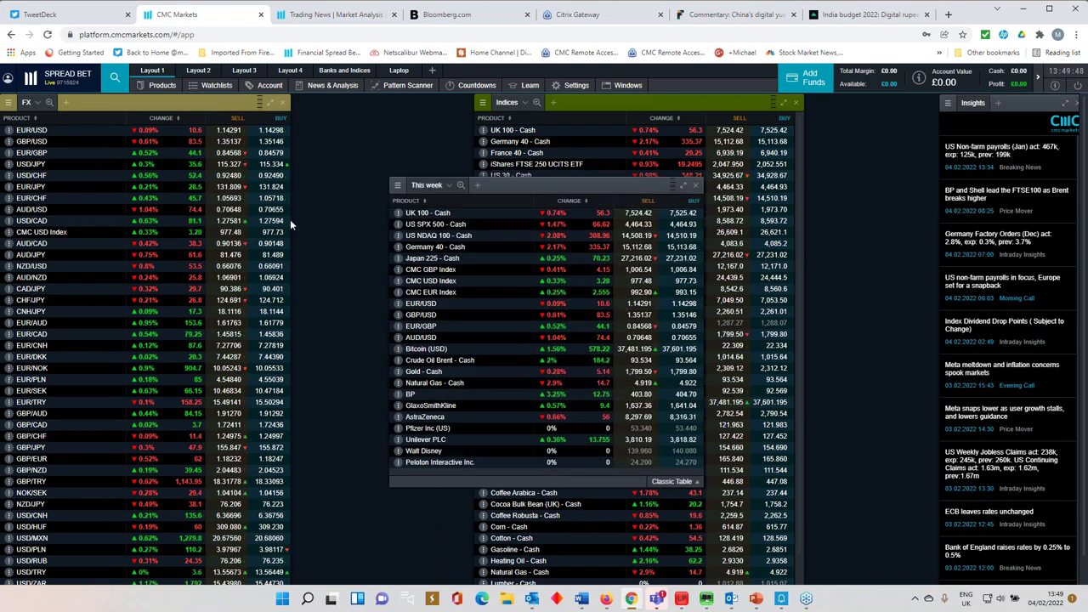
Step: Open the USD/CAD chart from the FX watchlist, maximise it, and examine 8 months of daily prices against the trend lines
click(23, 223)
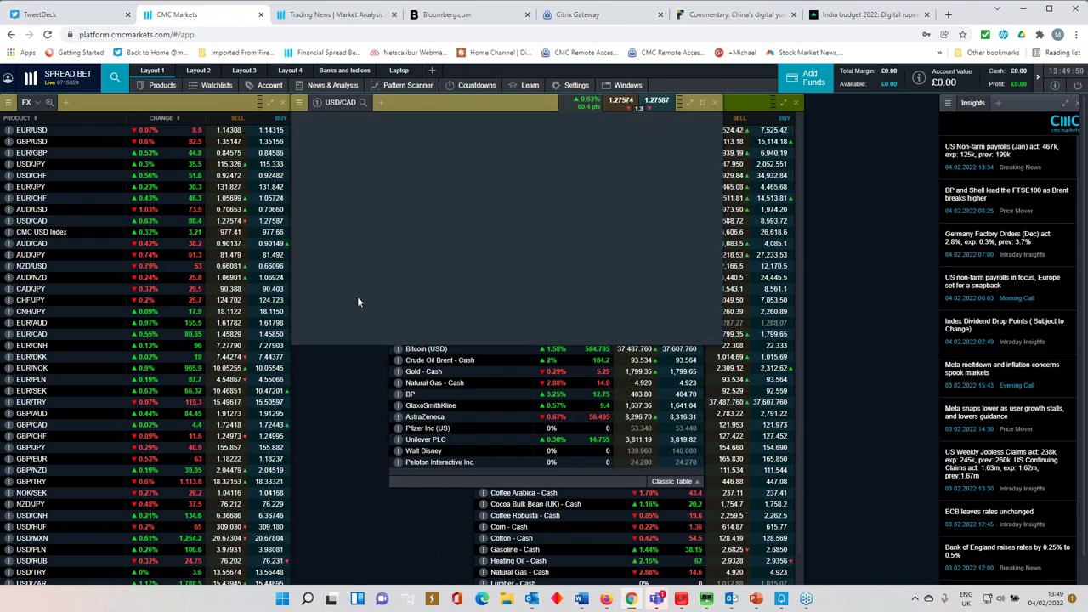
drag(505, 108, 505, 217)
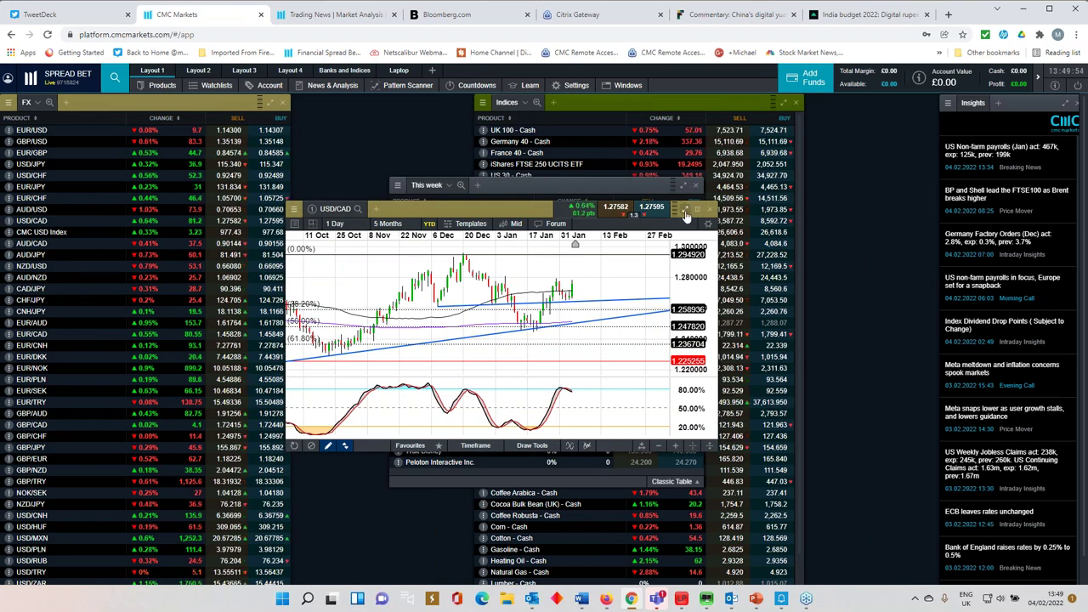
click(685, 208)
scroll(667, 271, down, 3)
scroll(667, 272, down, 1)
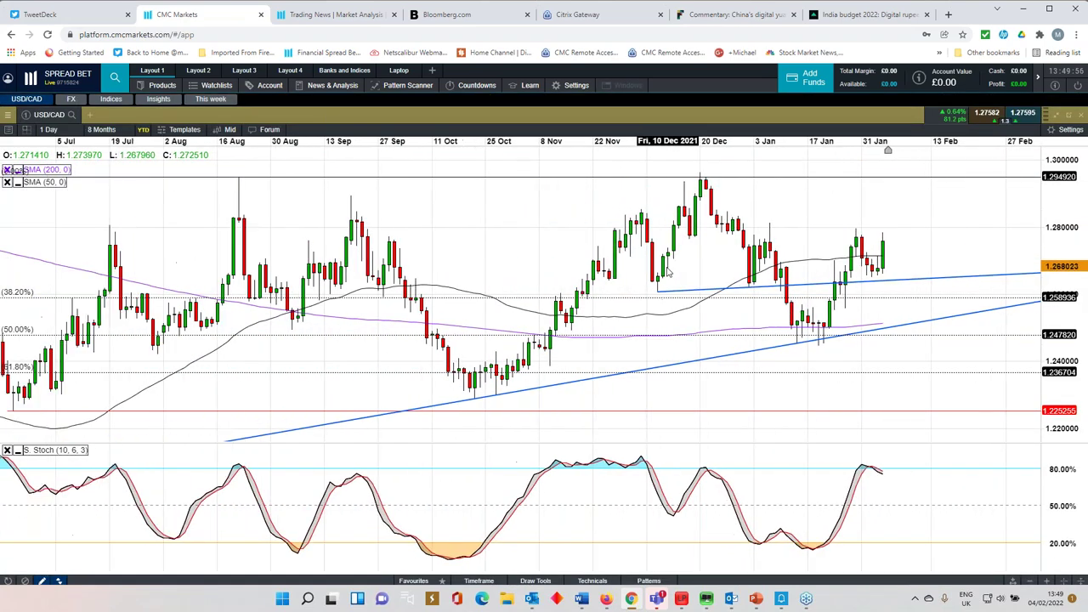
Step: Check the payrolls reaction on the USD/CAD chart at the 5 minutes interval and return the chart to 1 Day
click(61, 132)
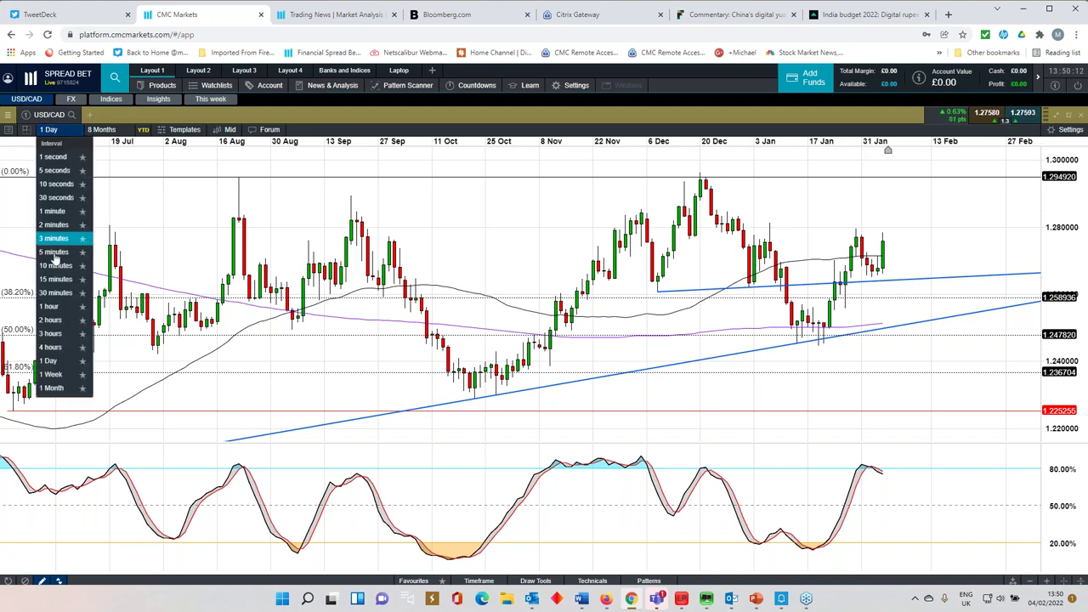
click(53, 253)
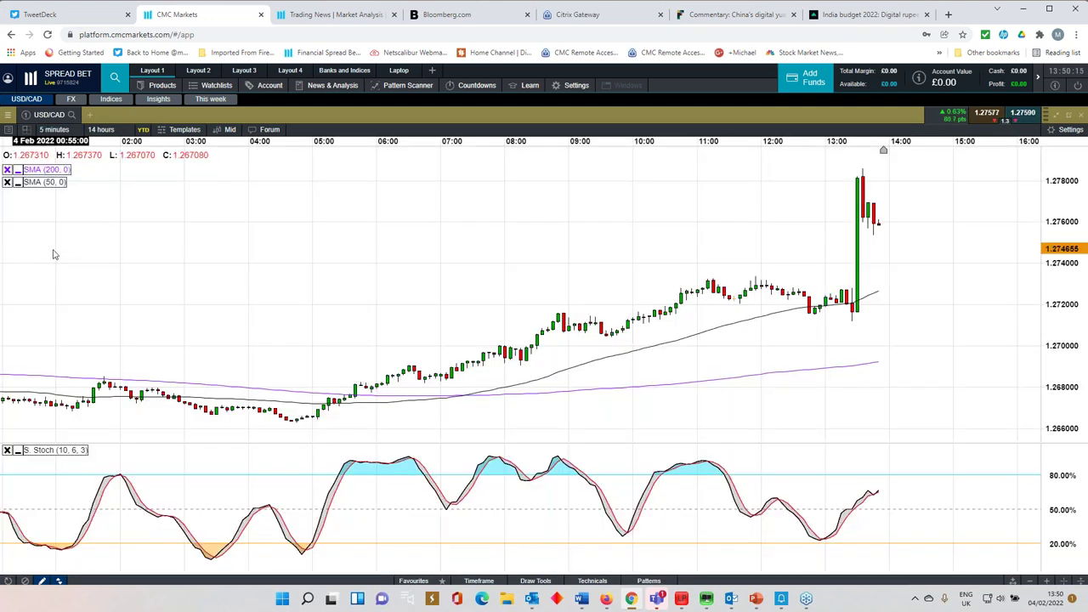
click(60, 130)
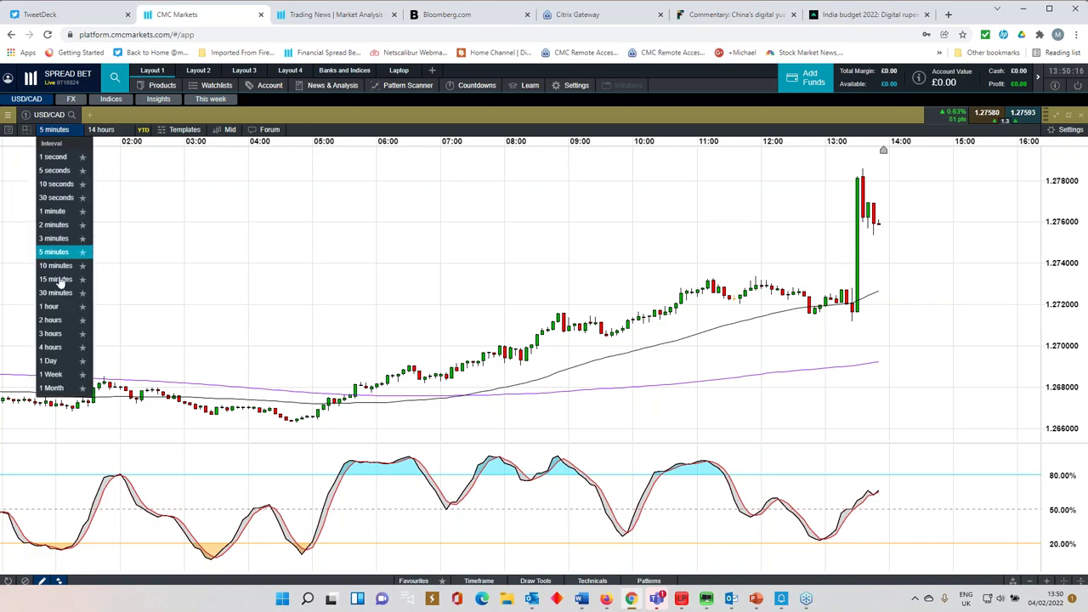
click(68, 361)
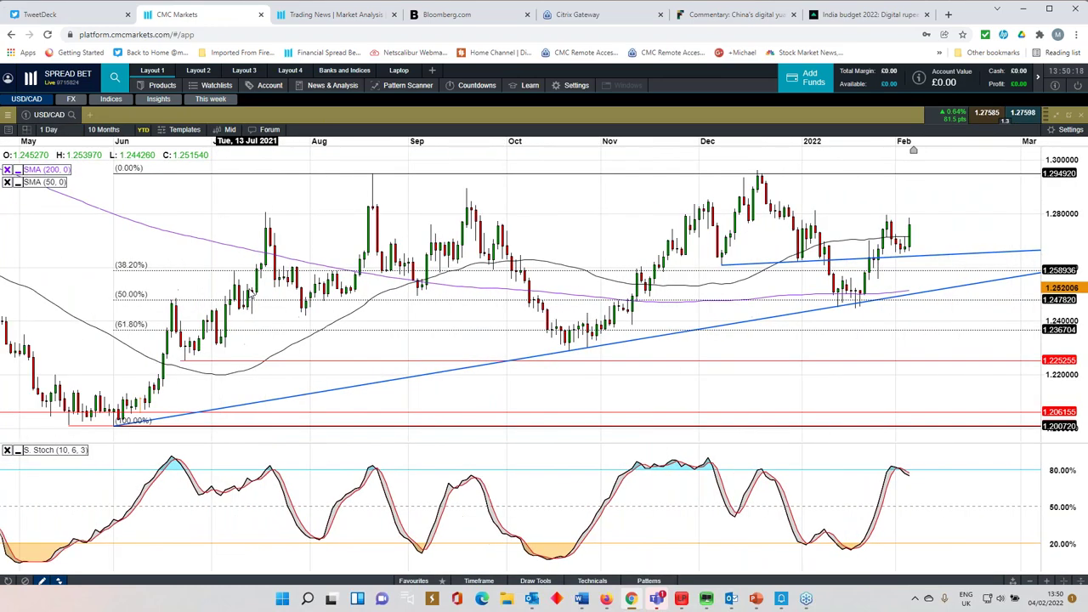
Step: Examine 8 months of daily USD/CAD prices, then close the chart and move the This week watchlist towards the FX list
scroll(249, 293, up, 3)
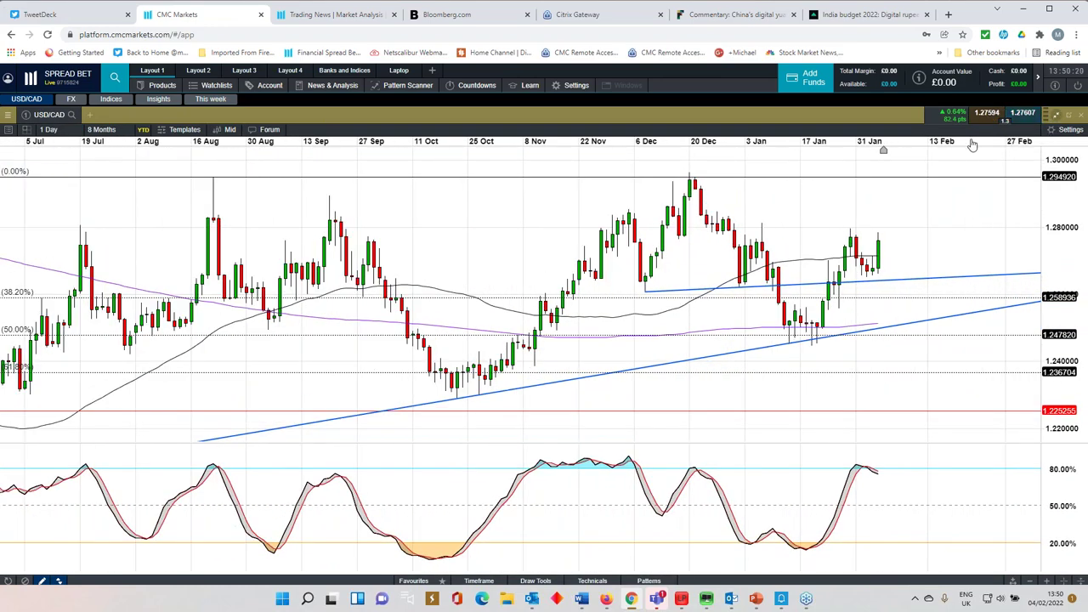
click(1056, 114)
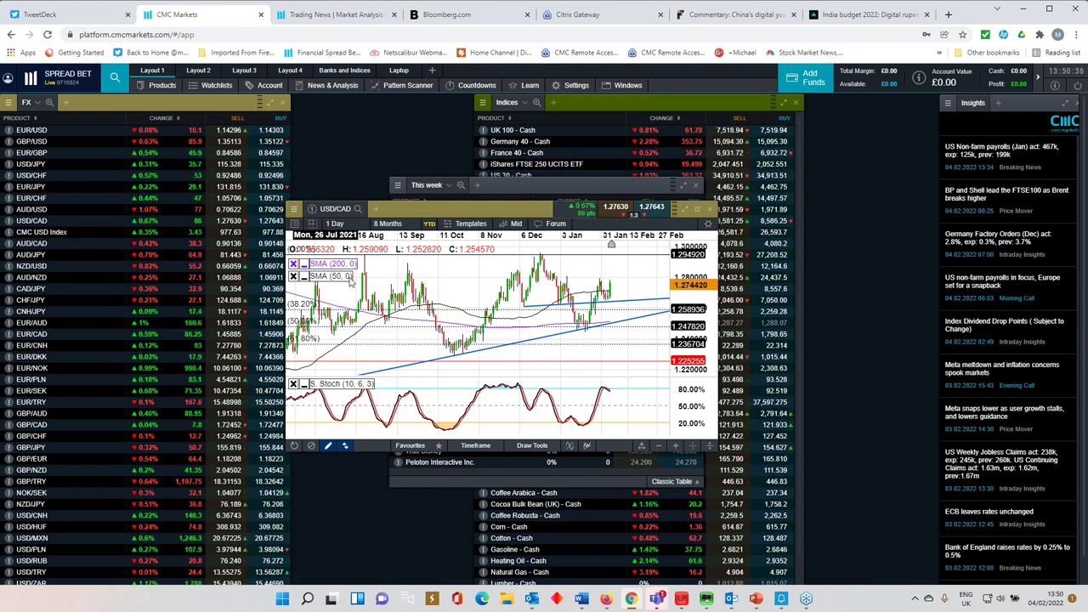
click(711, 212)
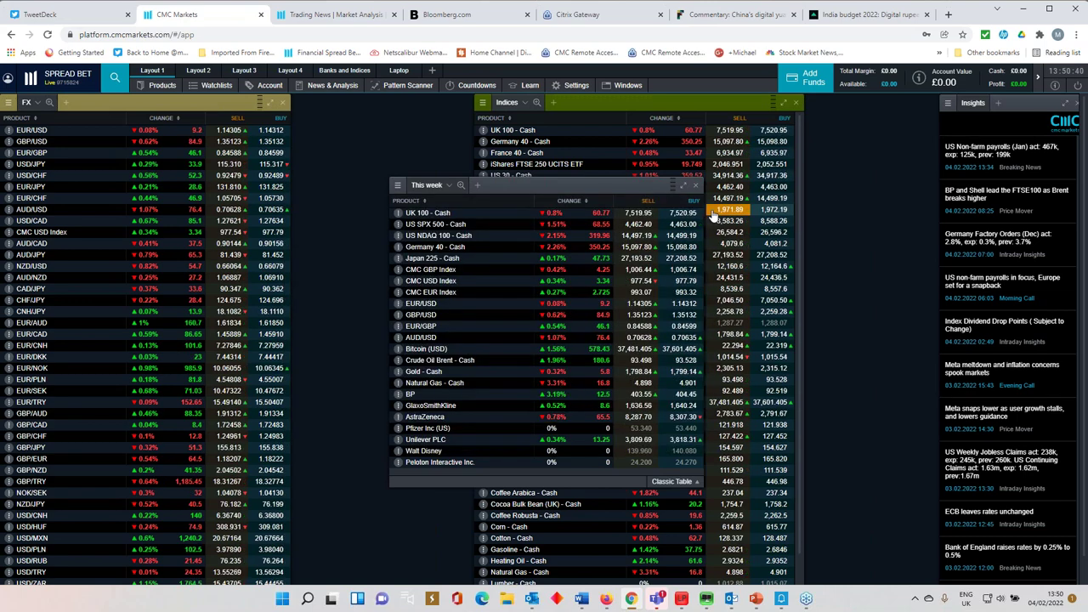
drag(629, 186, 490, 194)
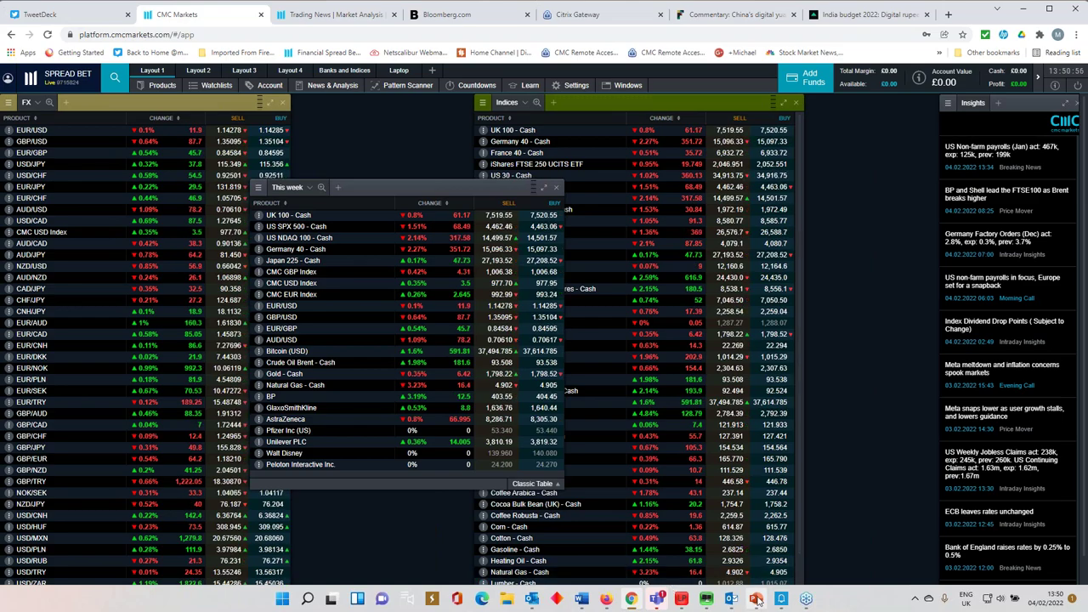
Step: Switch to the NFP Seminar slides in PowerPoint and start the slide show from the first slide
click(756, 599)
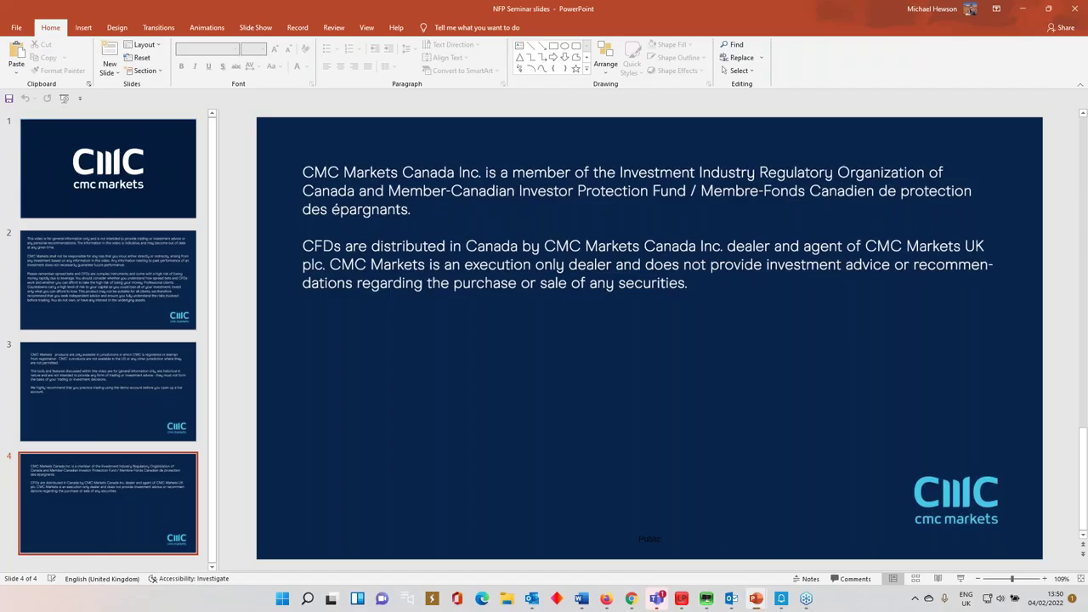
key(F5)
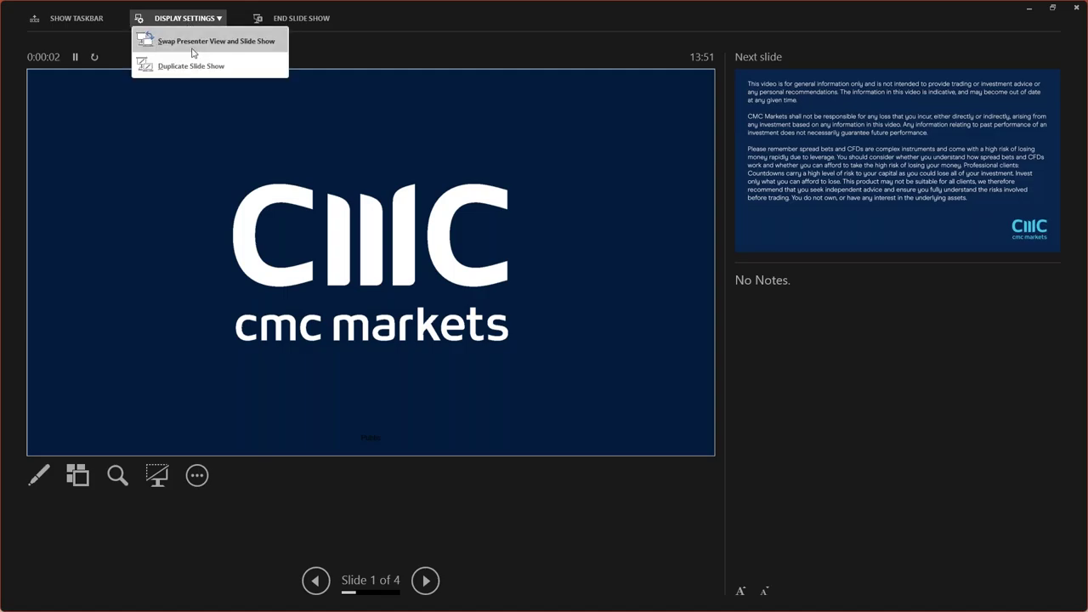